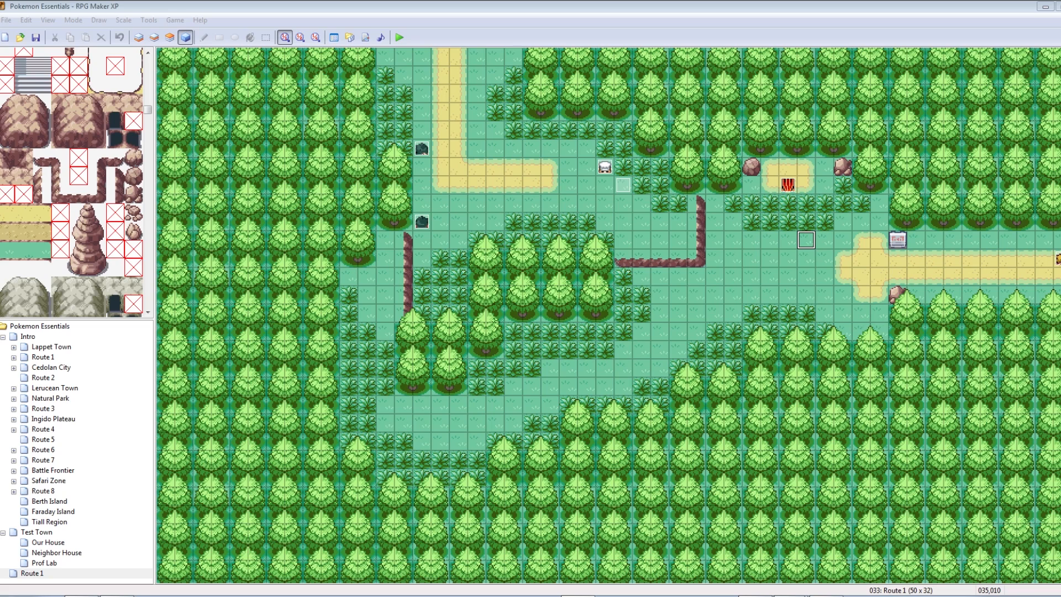
Step: Open the EV005 plant event beside the chef, view its first page and close it without changes
left_click(640, 203)
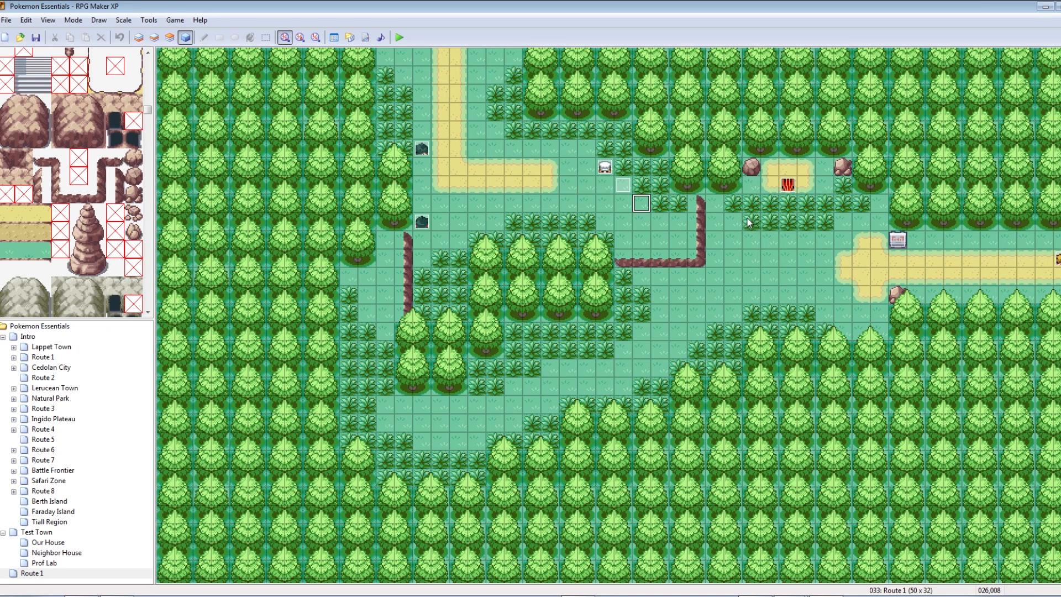
left_click(628, 204)
left_click(623, 191)
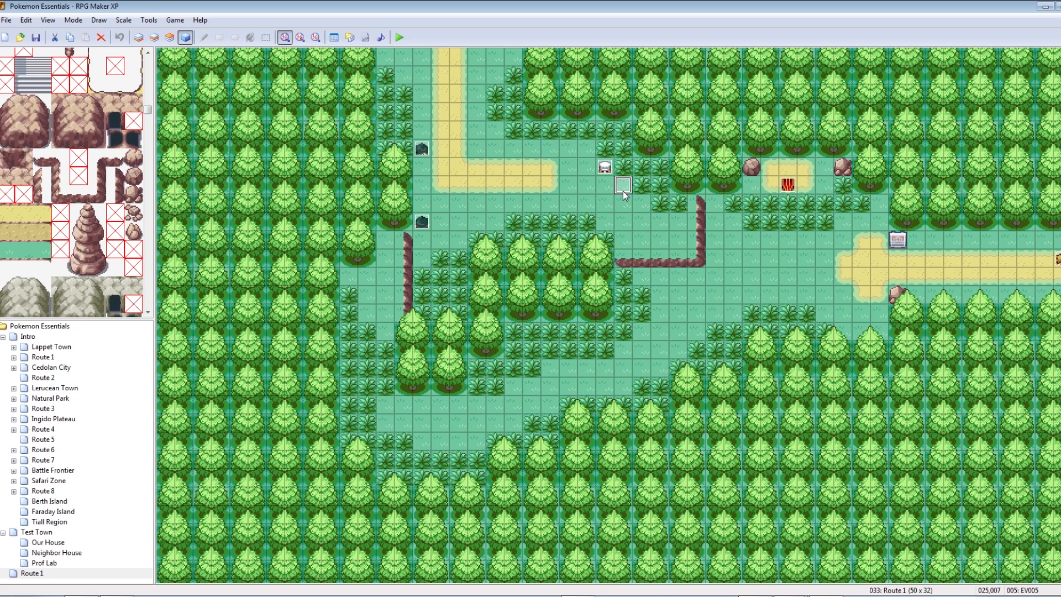
right_click(623, 191)
left_click(641, 198)
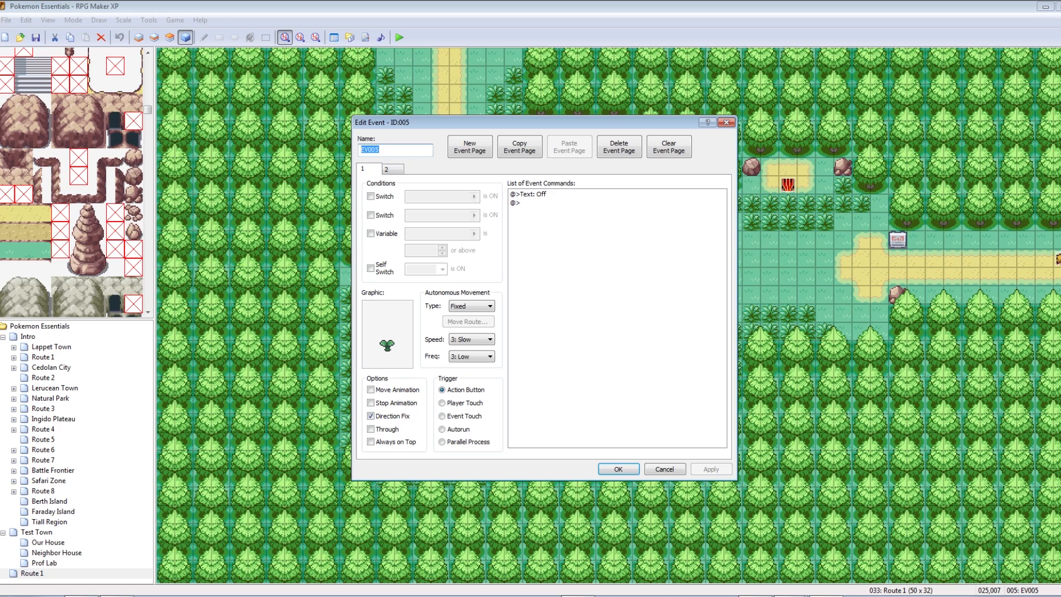
left_click(726, 122)
Step: Examine the TestGuy event's YES and NO branches and their TestSwitch commands, leaving the event unchanged
double_click(605, 166)
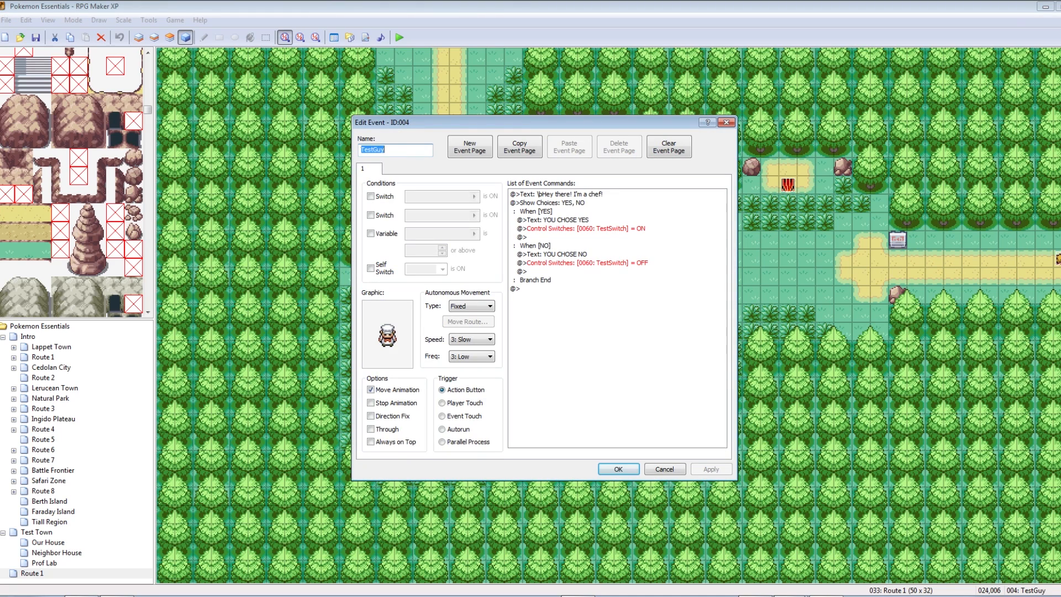
left_click(586, 229)
left_click(587, 263)
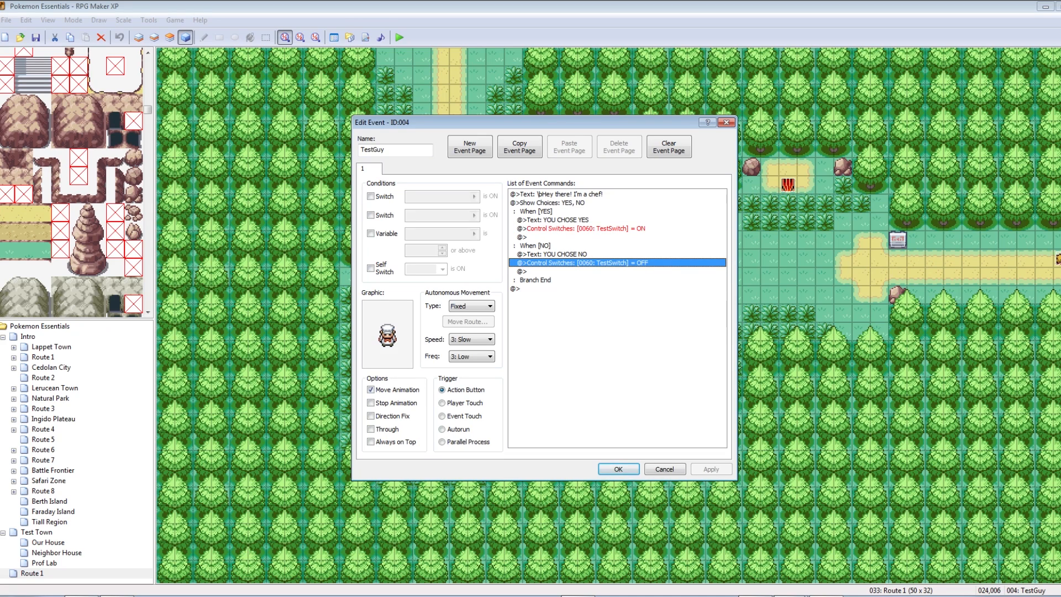
left_click(666, 469)
left_click(674, 229)
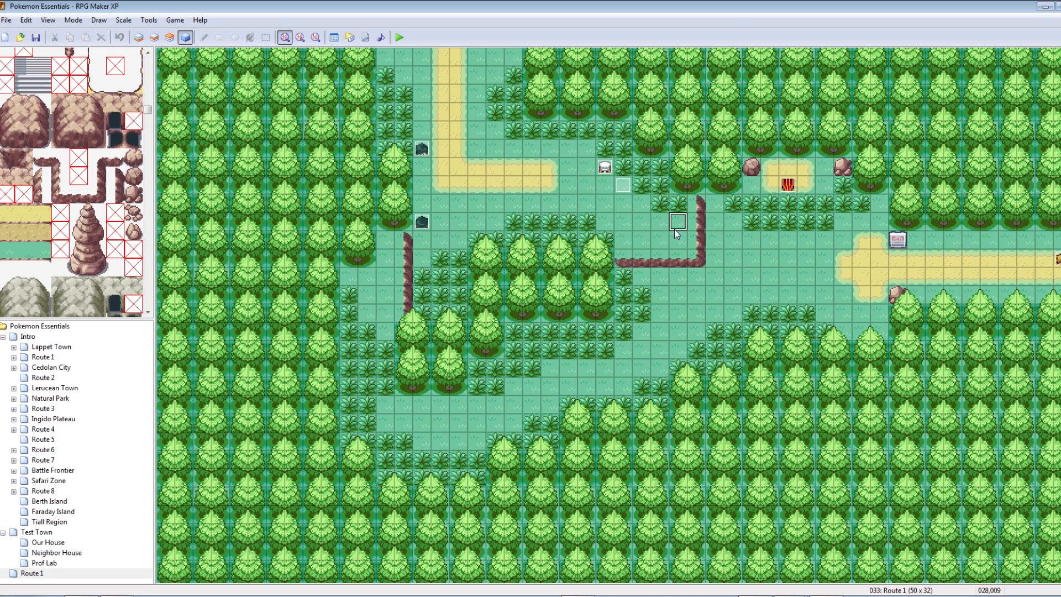
Step: Playtest the game, walk to the plant beside the chef and interact with it
left_click(399, 37)
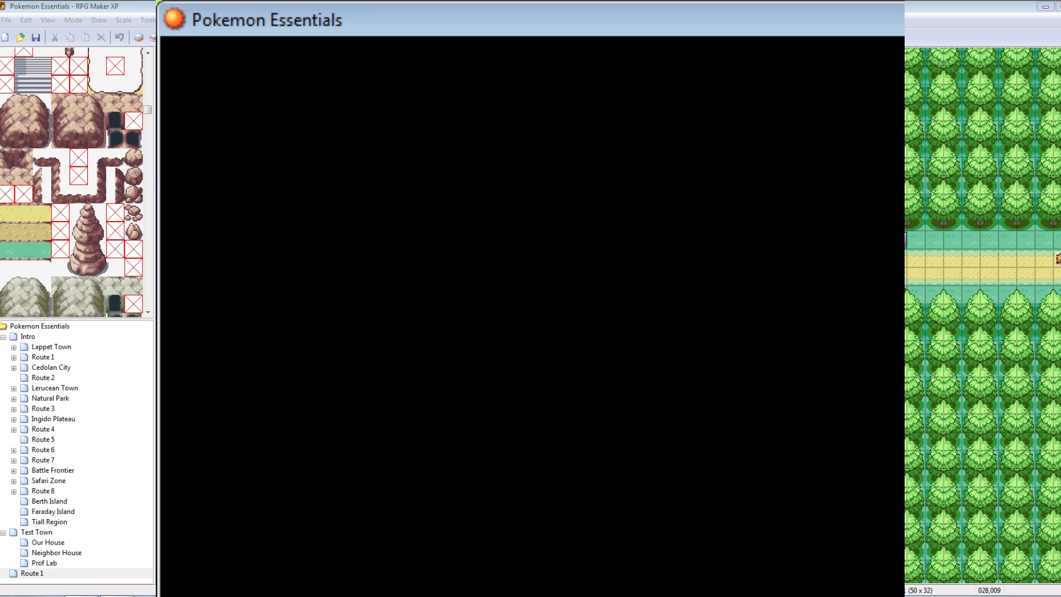
key("Return")
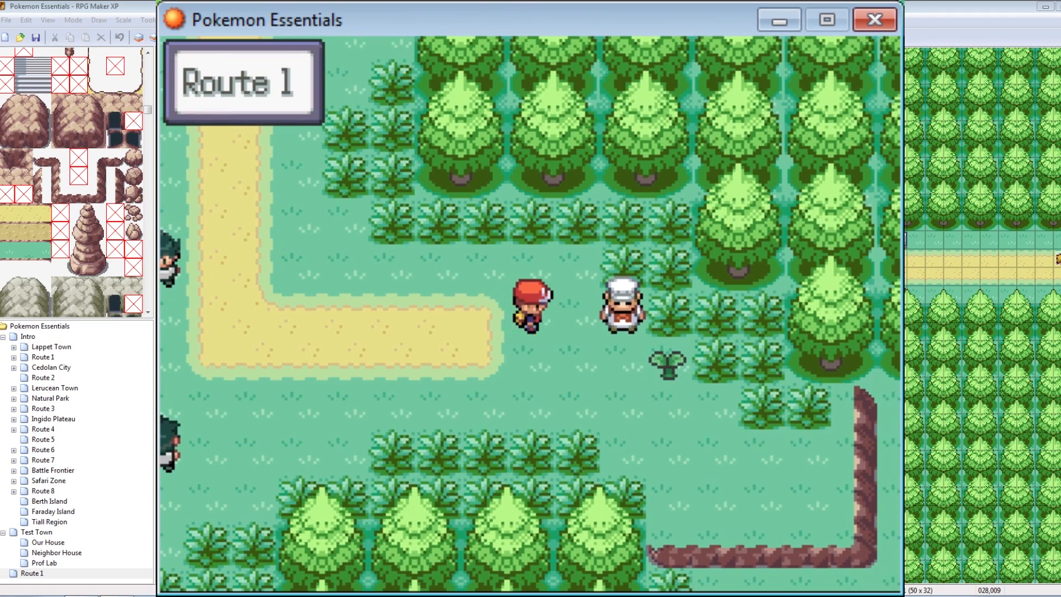
key("Down")
key("Right")
key("Right")
key("Up")
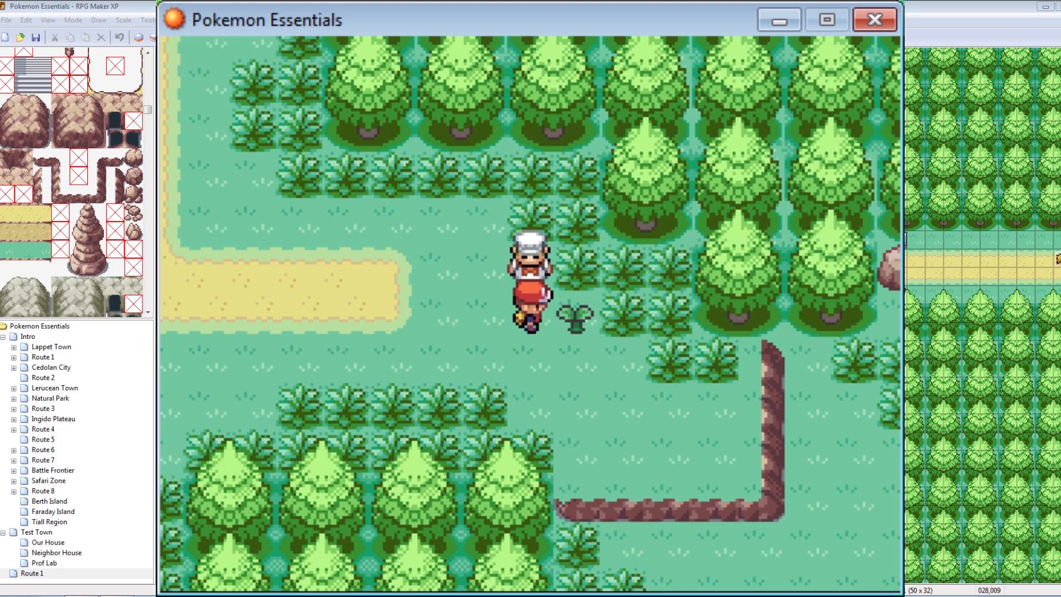
key("Down")
key("Right")
key("c")
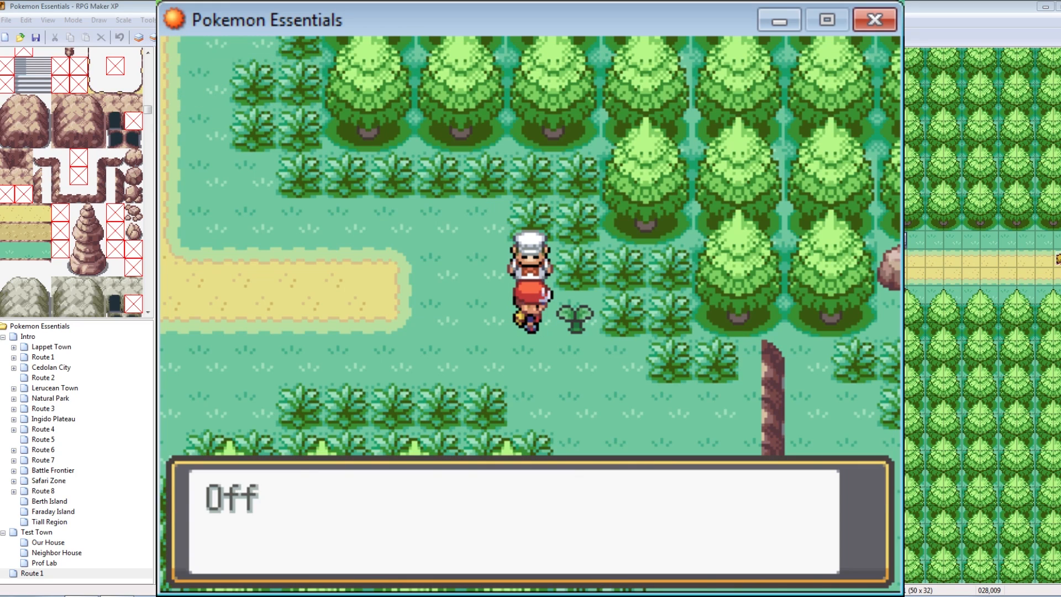
key("c")
Step: Talk to the chef in the playtest and answer YES
key("Up")
key("c")
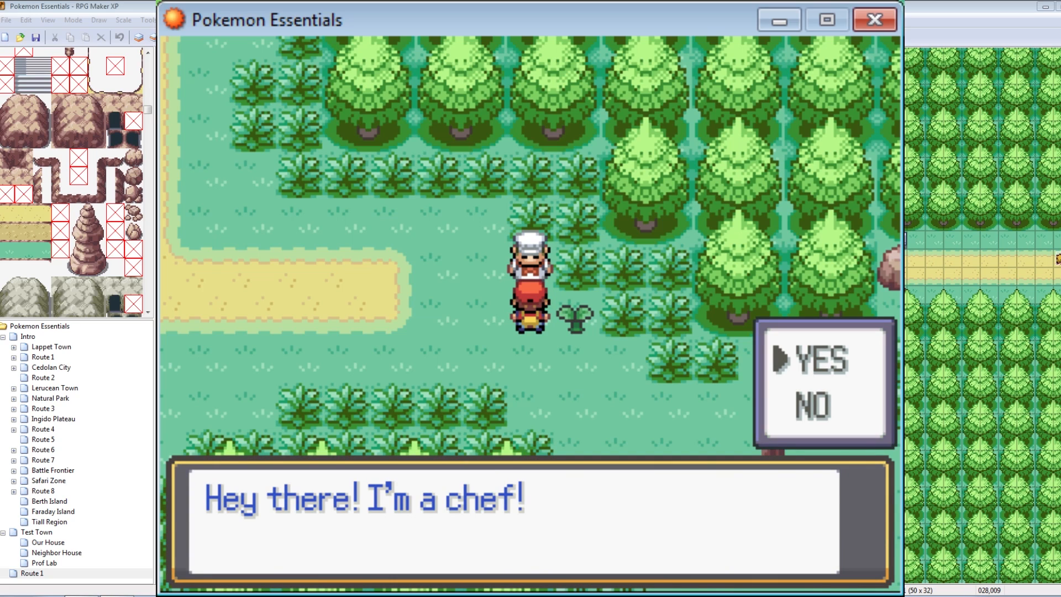
key("c")
key("c")
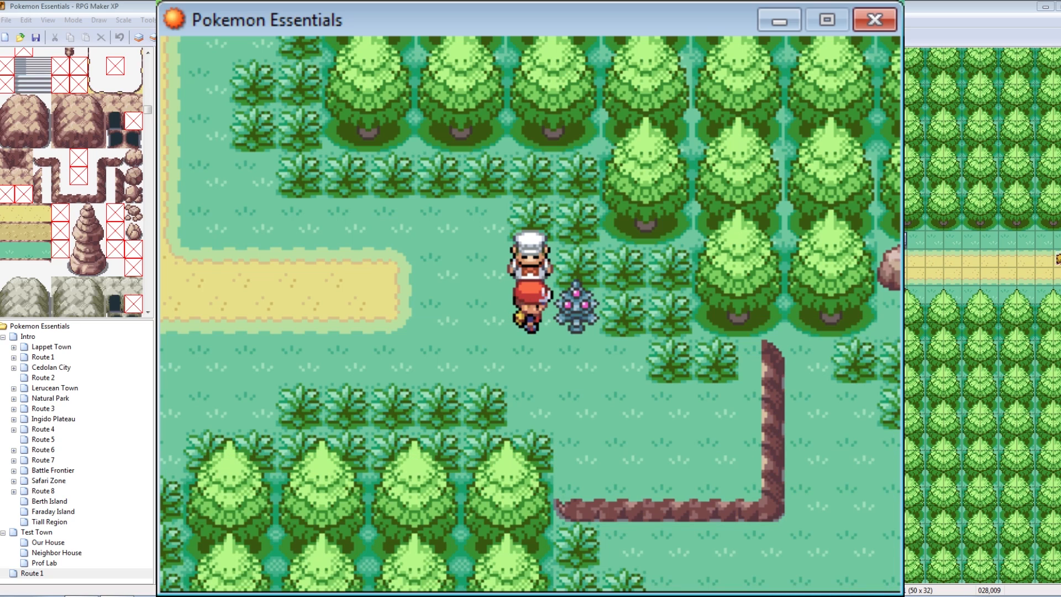
key("c")
Step: Interact with the event object beside the chef again from below, return to the chef and end the playtest
key("Down")
key("Right")
key("Up")
key("c")
key("c")
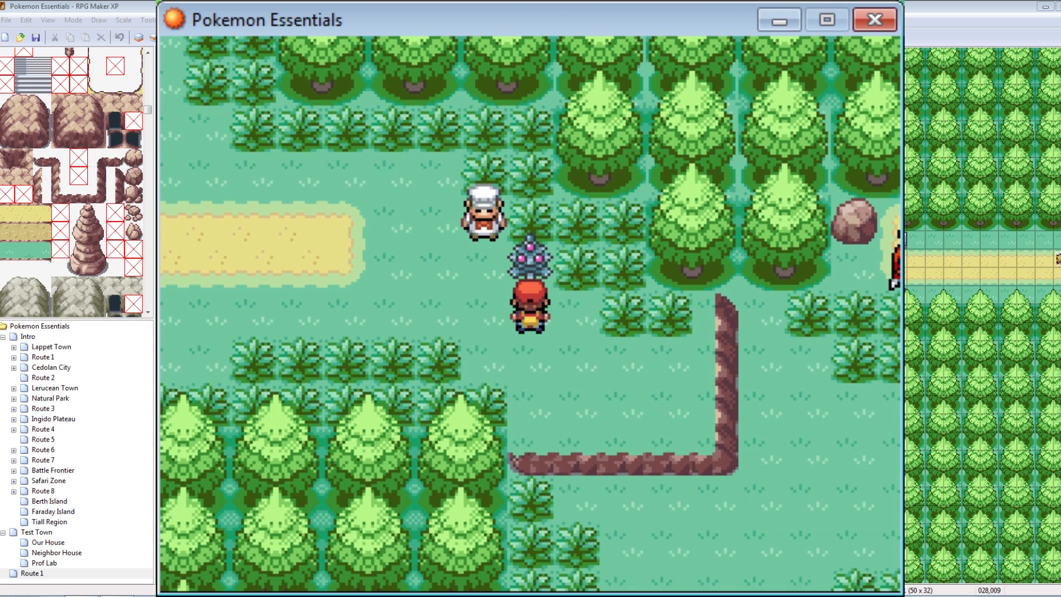
key("Left")
key("Up")
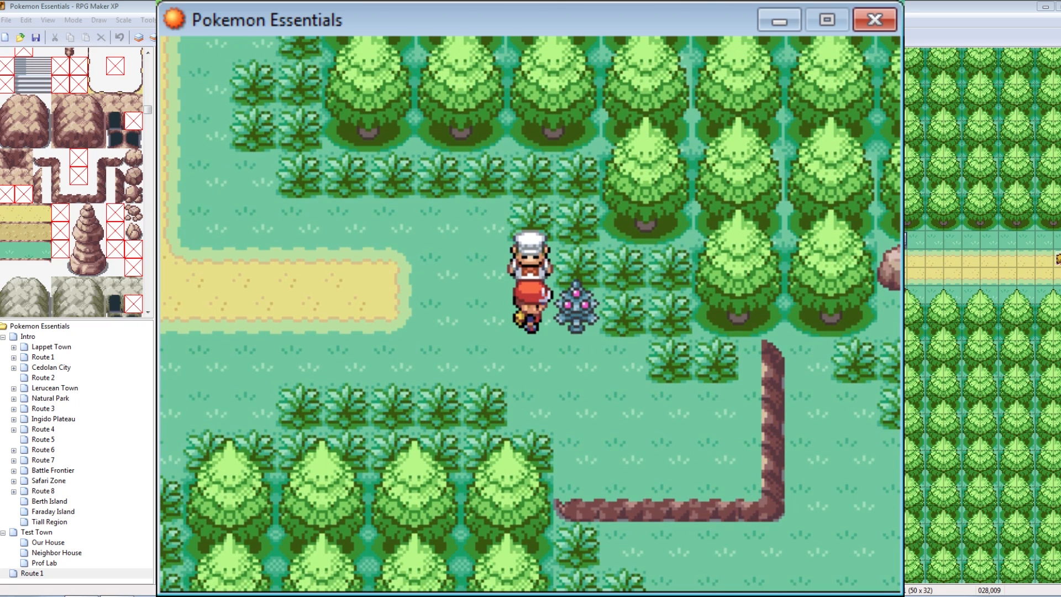
left_click(875, 20)
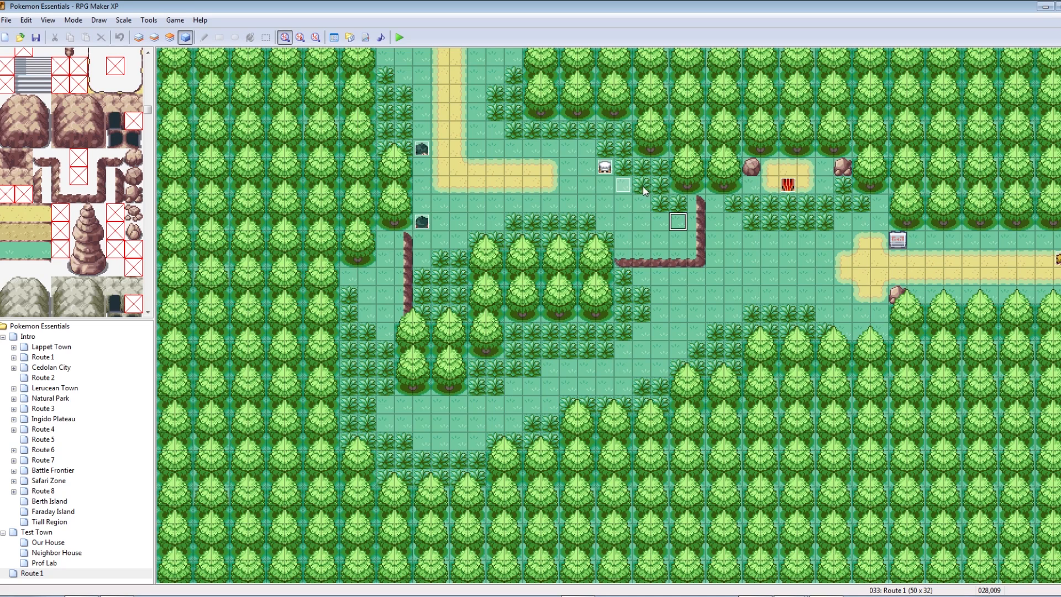
Step: Compare the conditions, graphics and text commands on pages 1 and 2 of event EV005
double_click(623, 185)
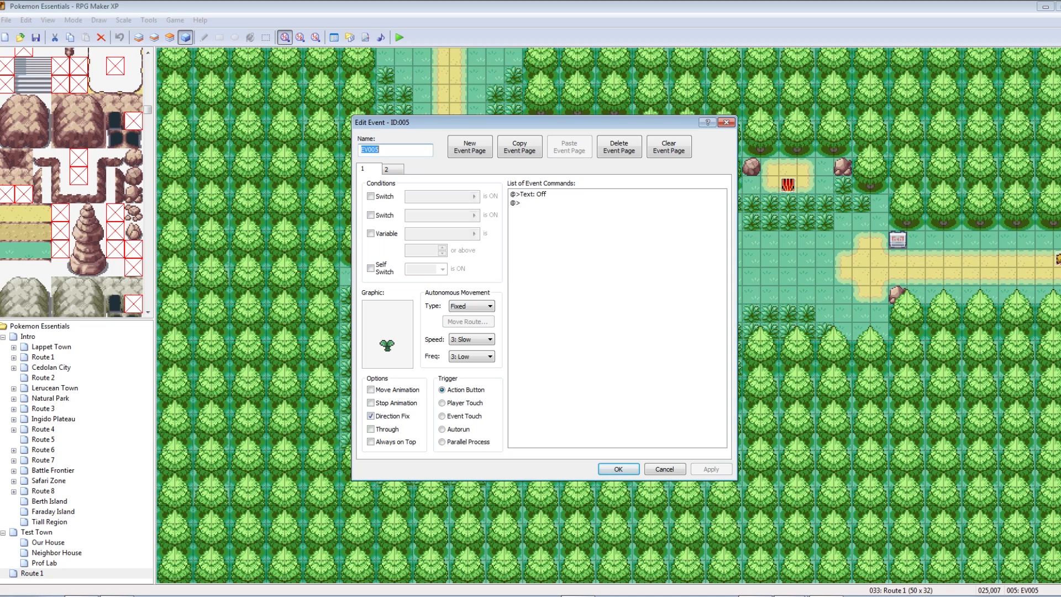
left_click(387, 335)
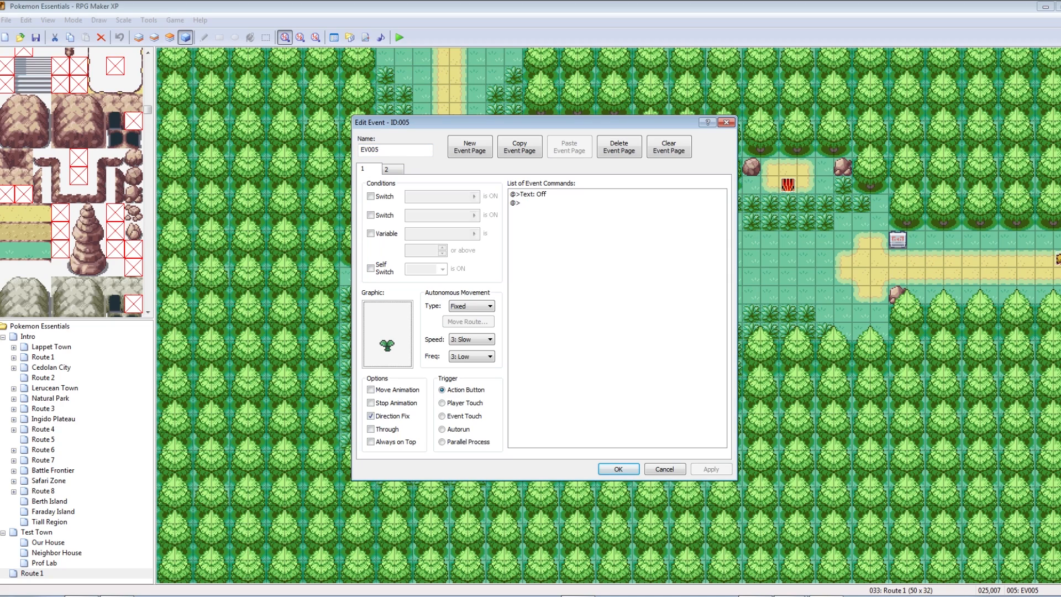
left_click(558, 194)
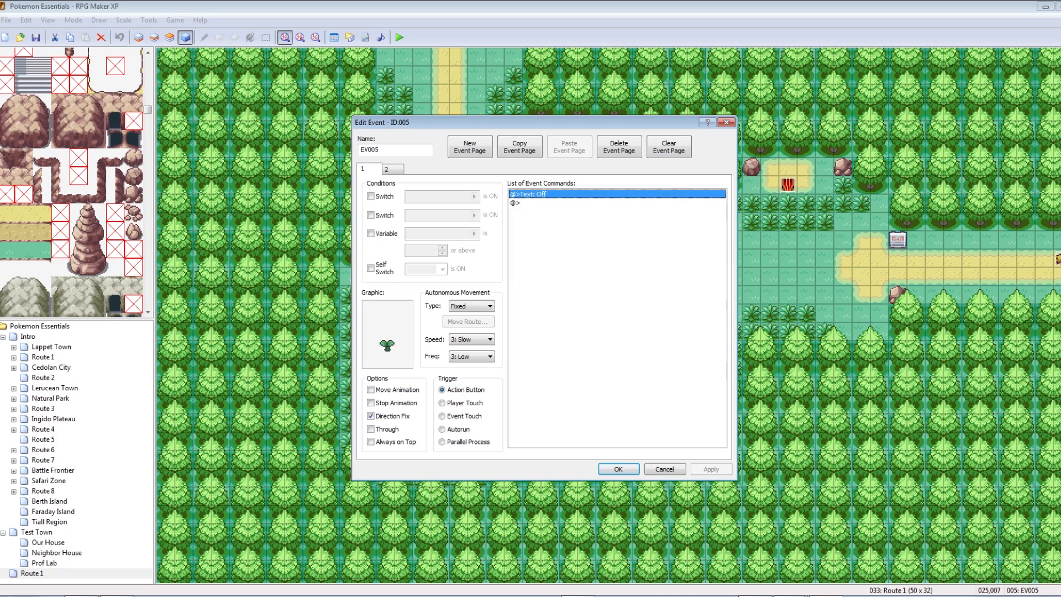
left_click(393, 169)
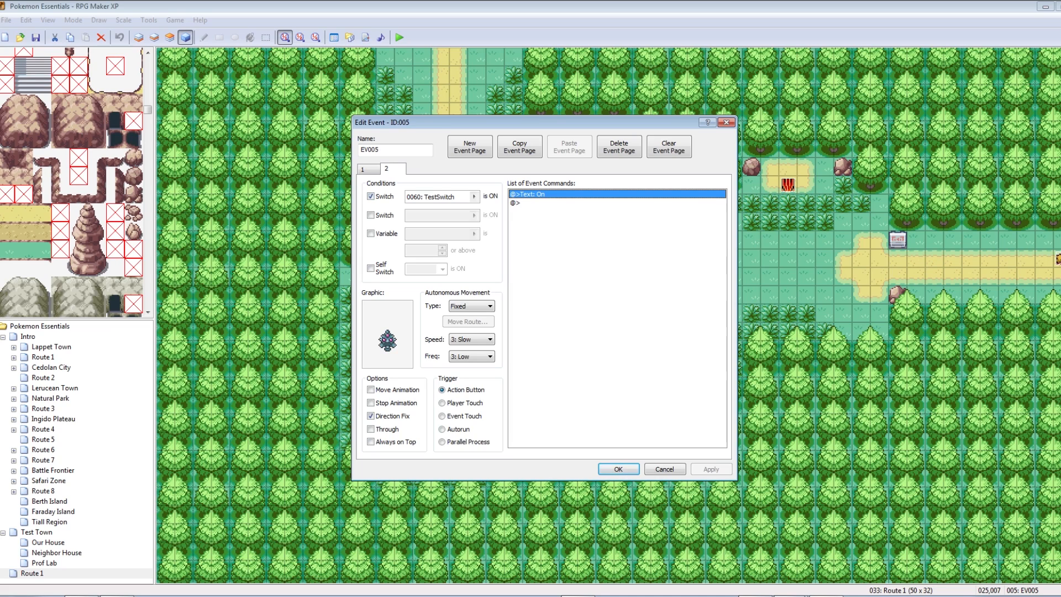
left_click(387, 335)
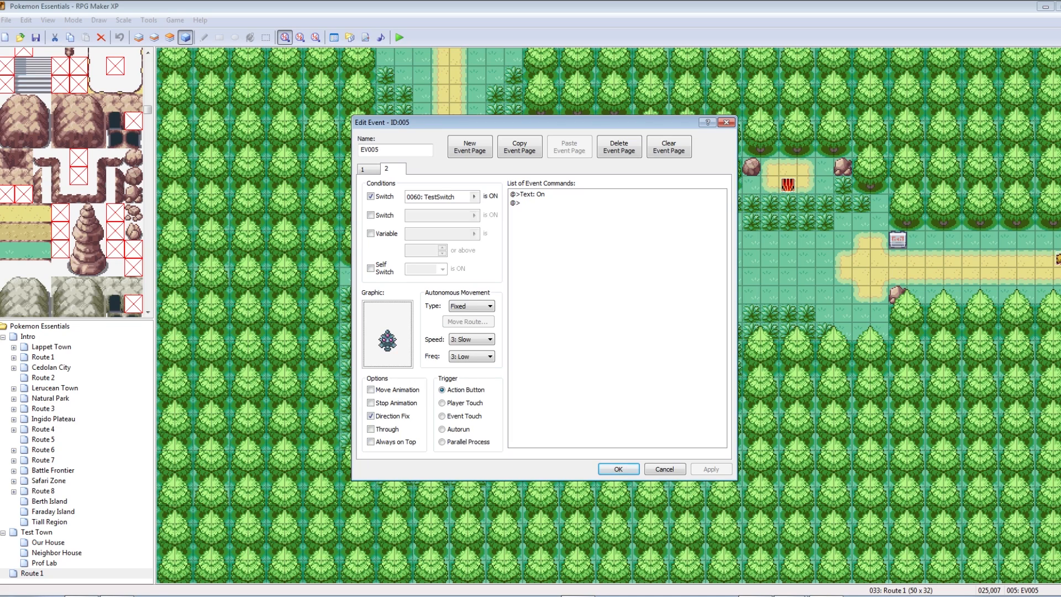
left_click(552, 194)
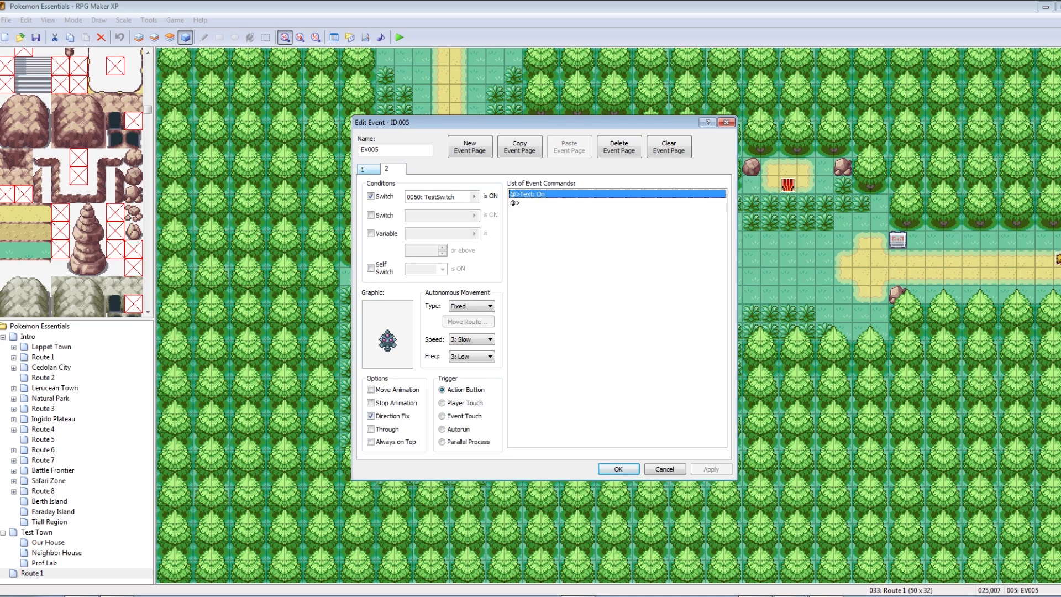
left_click(369, 170)
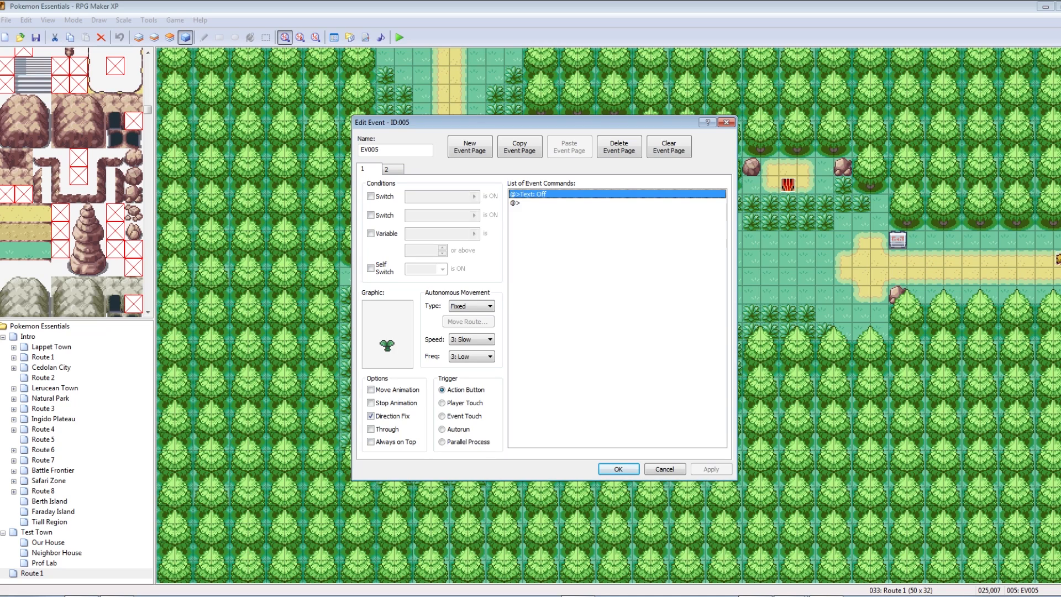
left_click(392, 169)
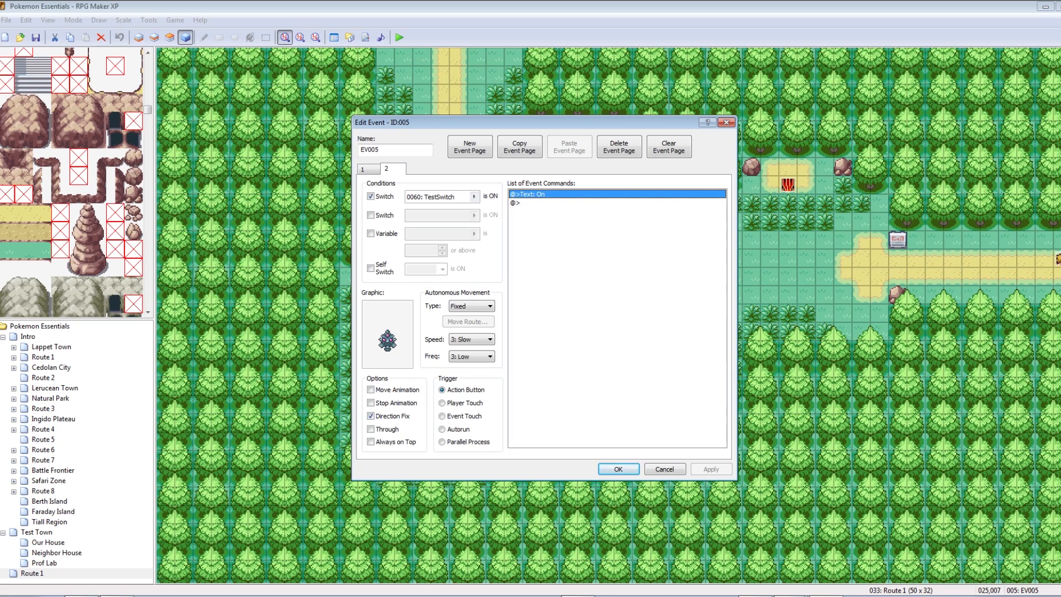
left_click(368, 169)
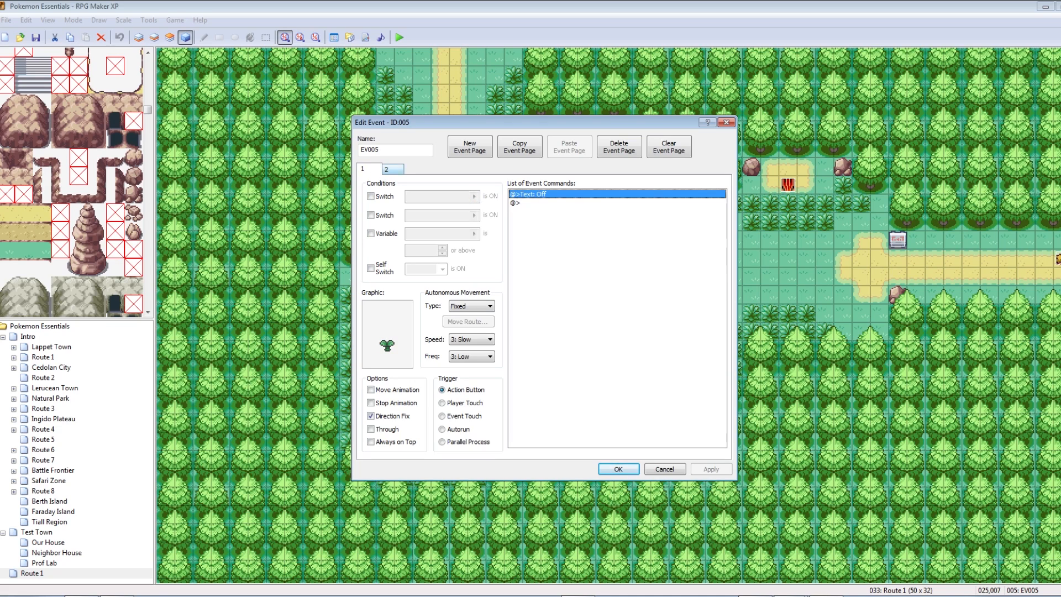
Step: Add three blank event pages to EV005
left_click(470, 147)
left_click(469, 146)
left_click(469, 146)
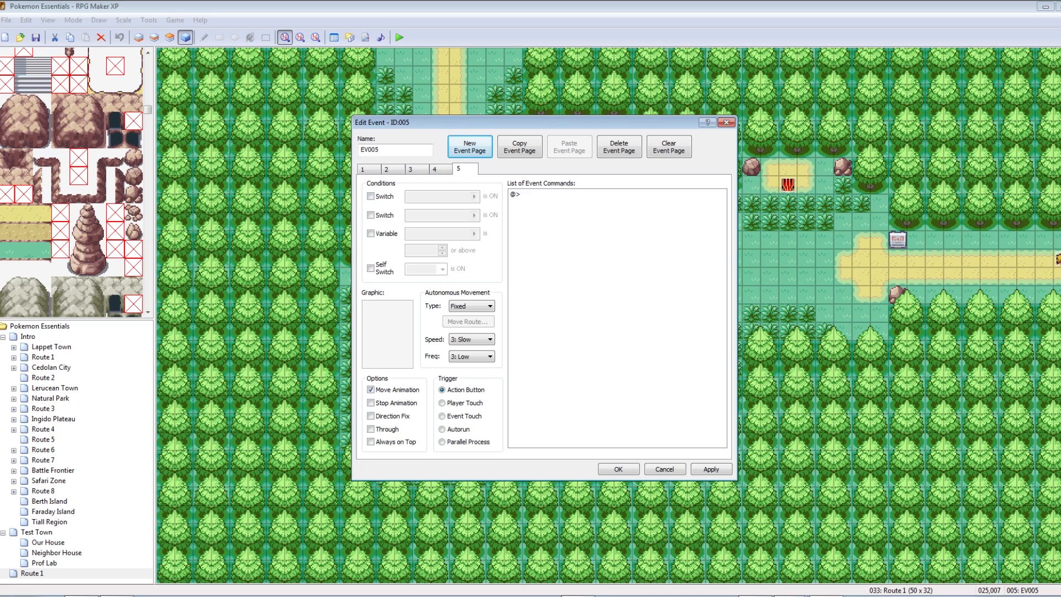
Step: Try out both Switch conditions, the Variable and the Self Switch on page 5, turning each one off again
left_click(370, 197)
left_click(370, 196)
left_click(370, 215)
left_click(371, 215)
left_click(370, 233)
left_click(371, 233)
left_click(370, 268)
left_click(370, 268)
Step: Review the pages of EV005, delete the blank pages 3 to 5 and accept the event
left_click(435, 169)
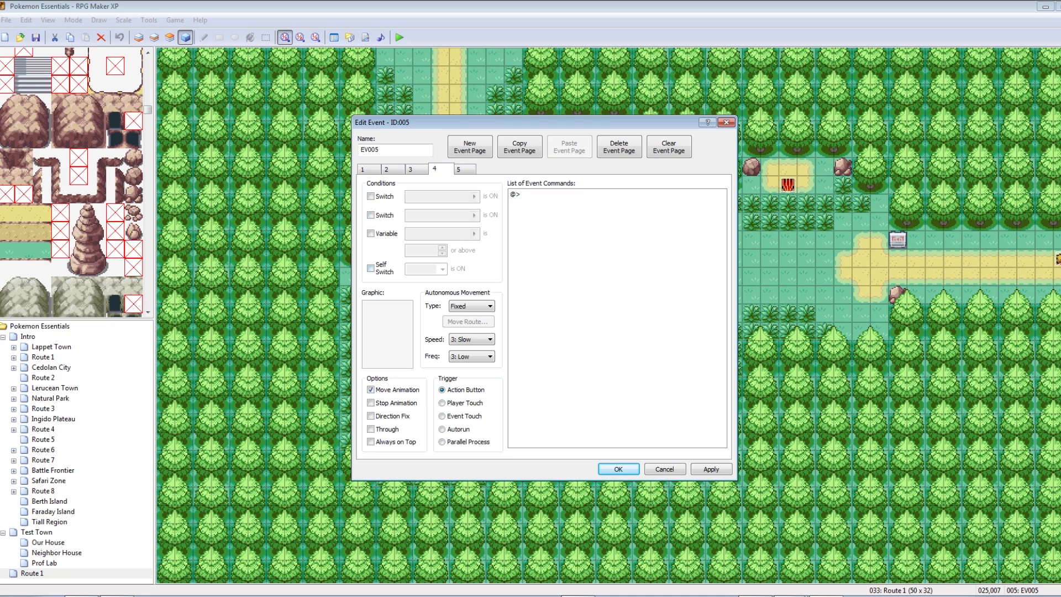
left_click(412, 169)
left_click(617, 194)
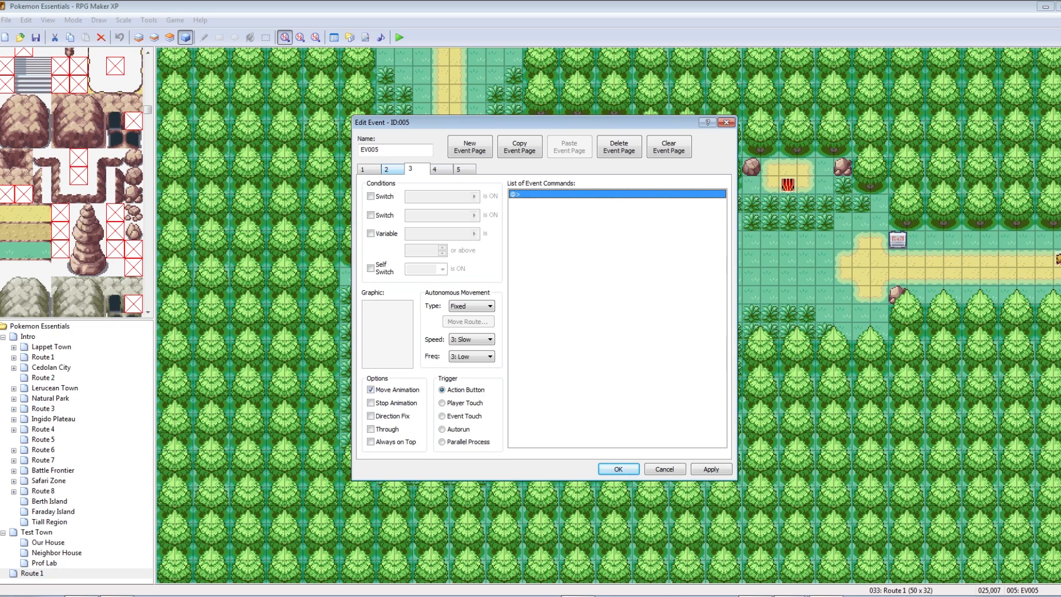
left_click(392, 170)
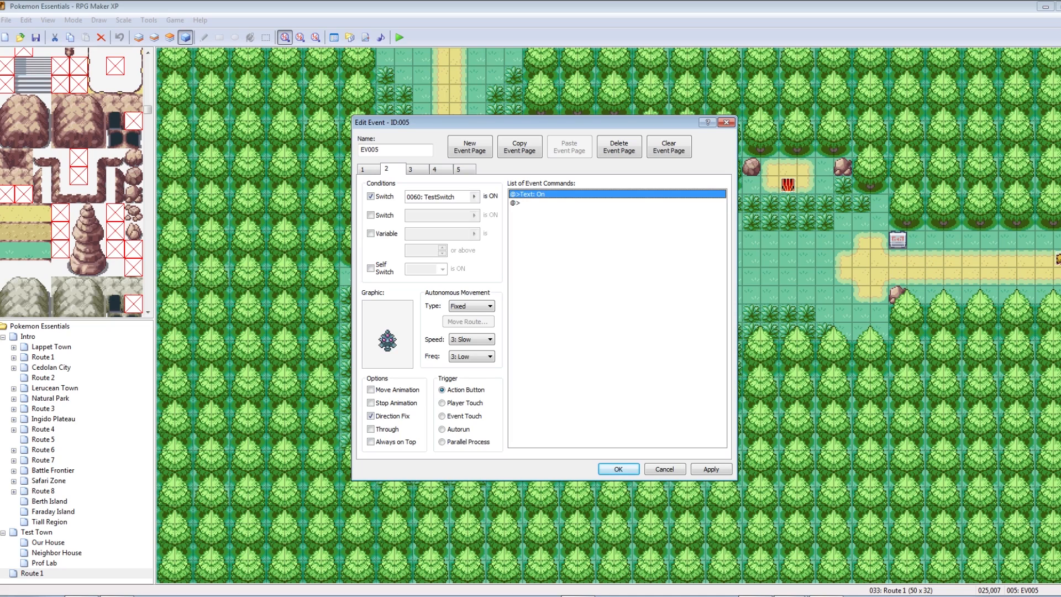
left_click(368, 169)
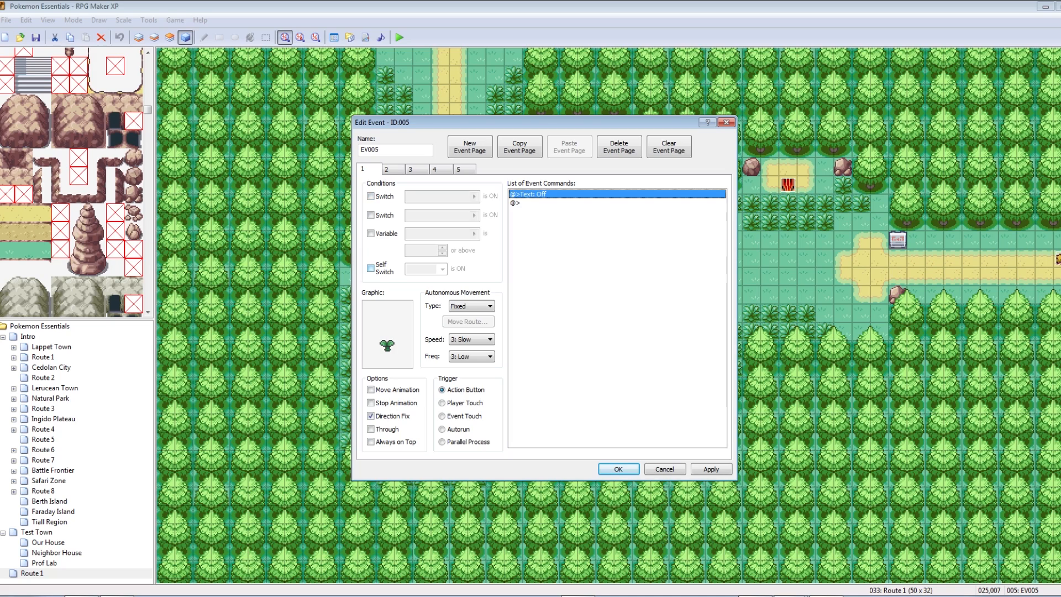
left_click(416, 169)
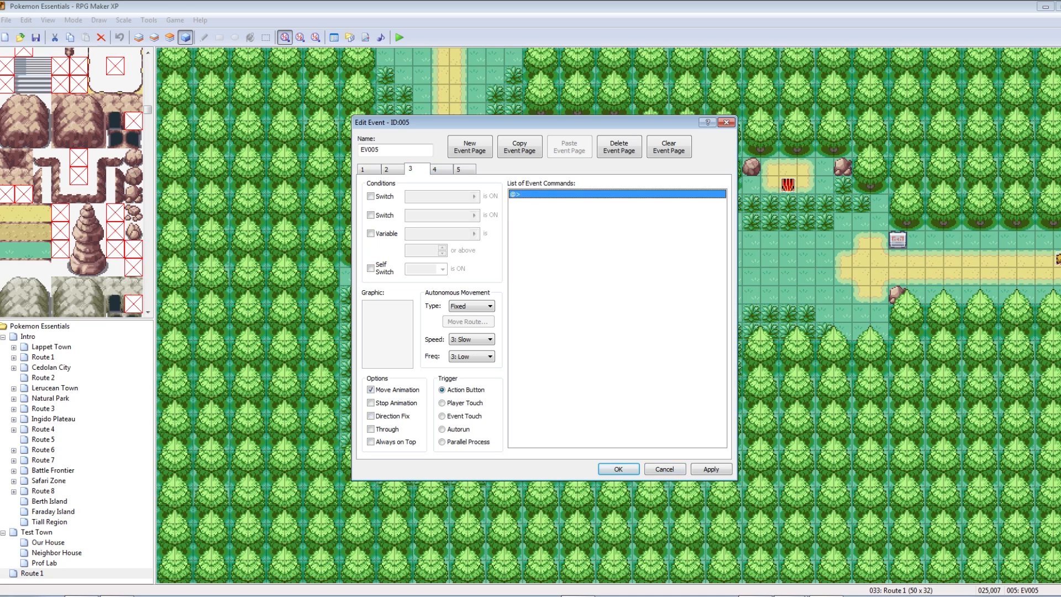
left_click(619, 147)
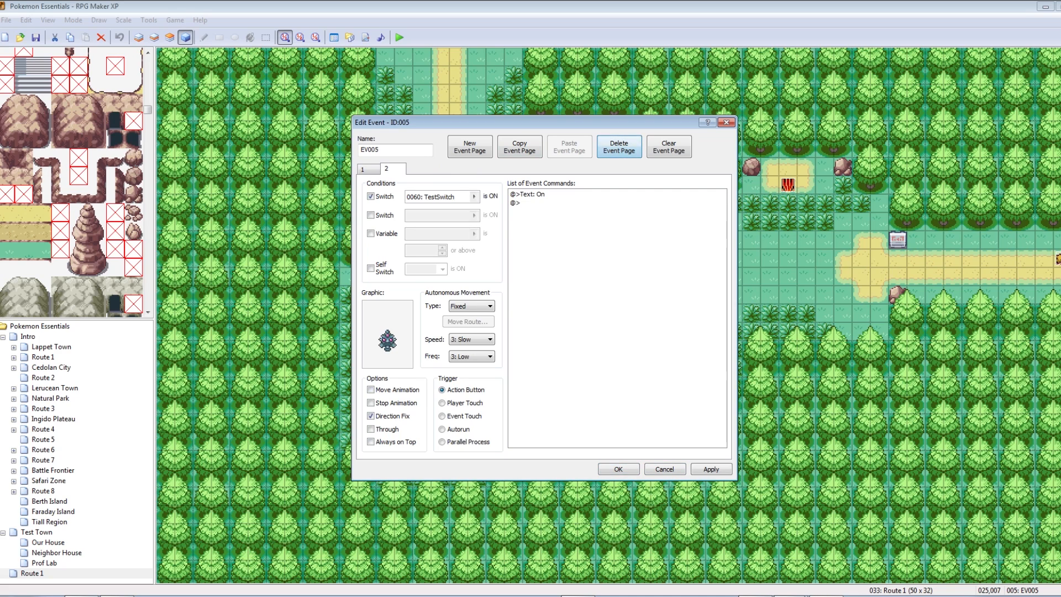
left_click(619, 469)
Step: Start a new event on tile 026,009 and make its page require switch 0060: TestSwitch to be ON
left_click(642, 221)
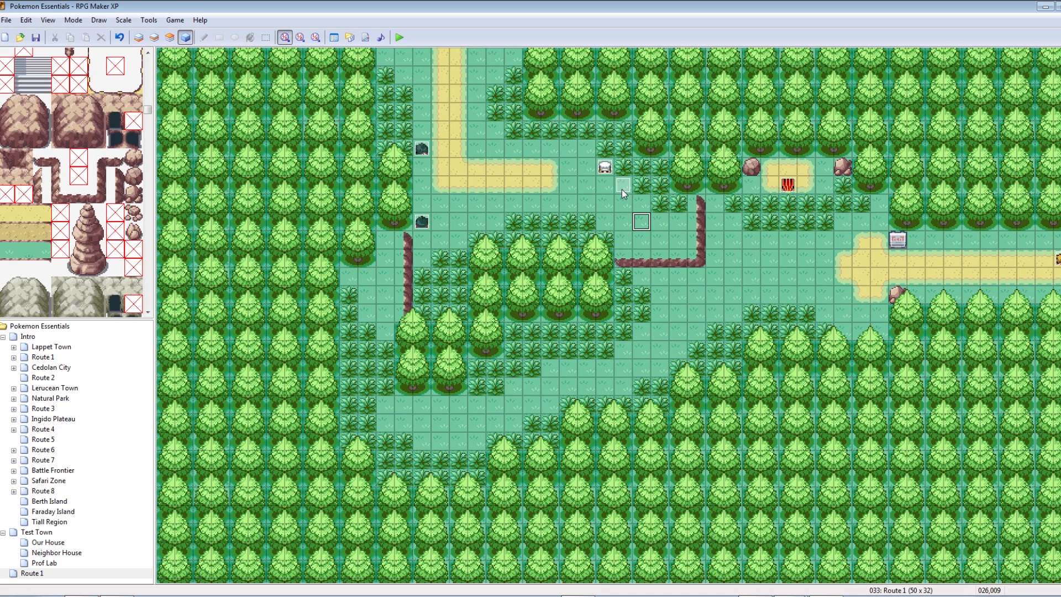
double_click(641, 222)
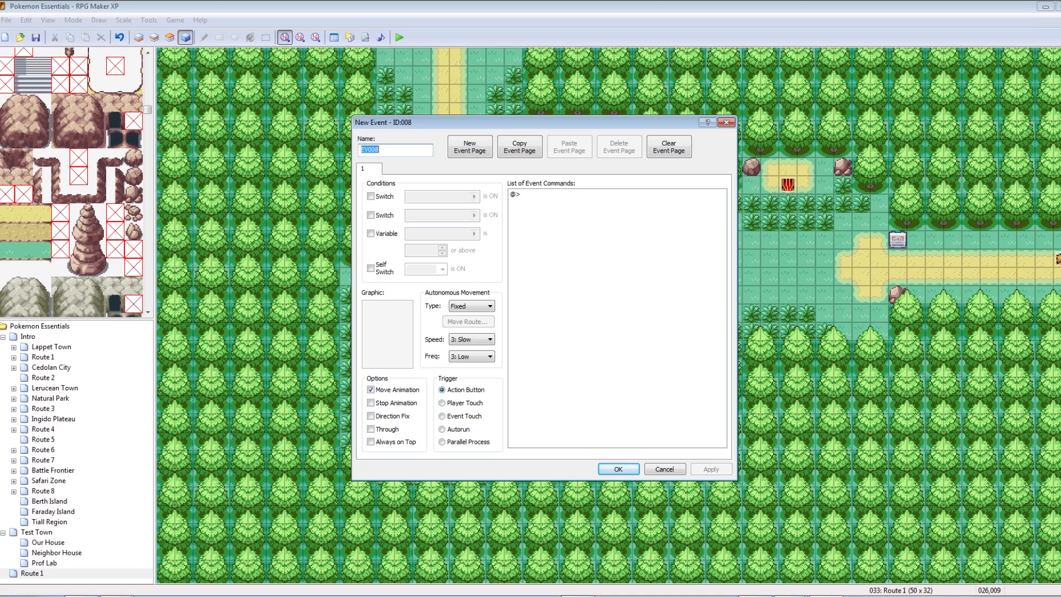
left_click(370, 196)
left_click(473, 197)
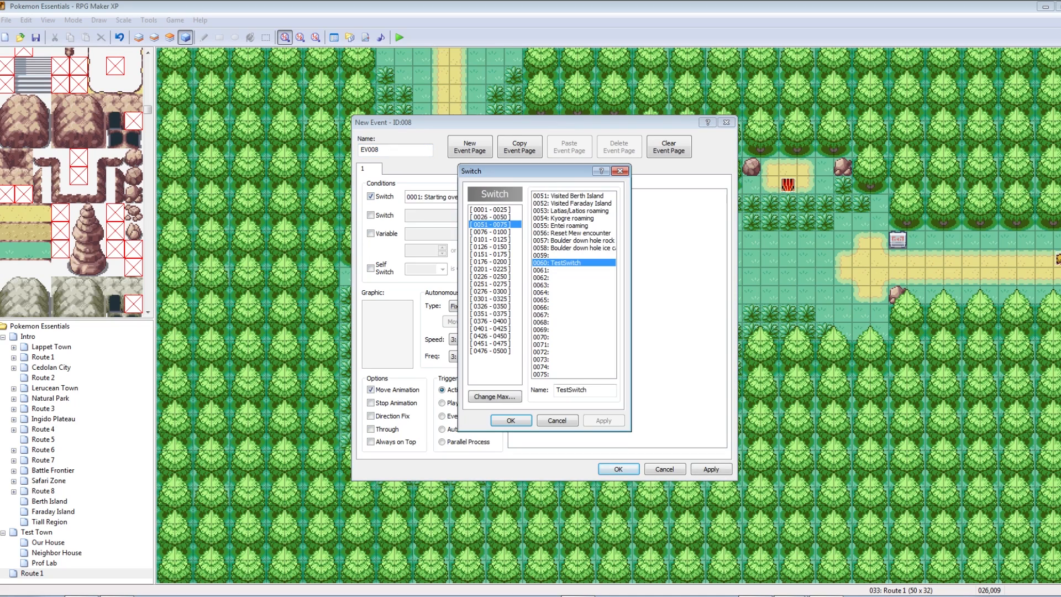
left_click(511, 421)
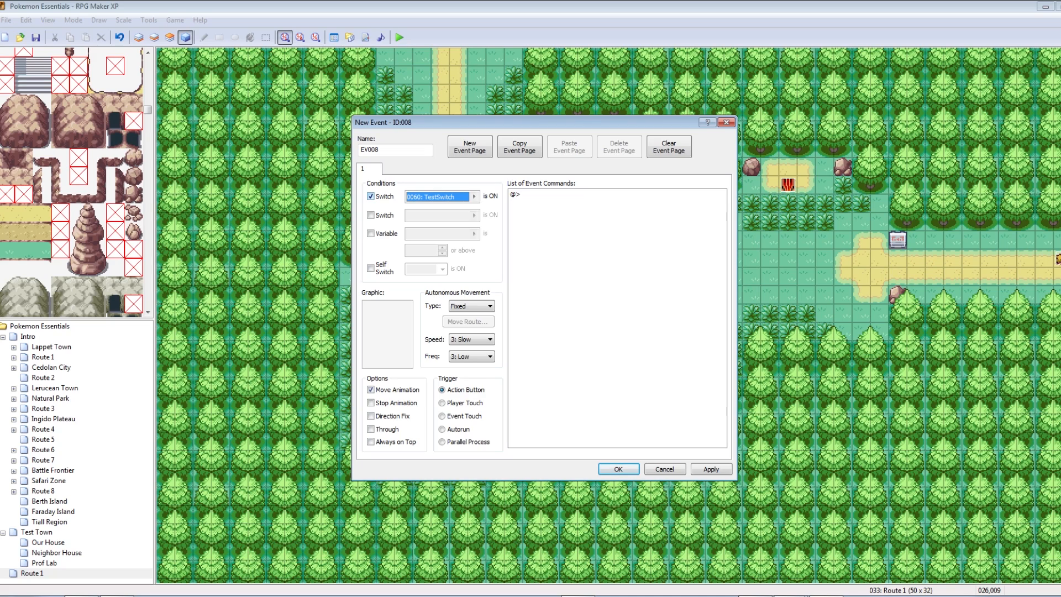
Step: Give the event the trchar039 graphic and apply the change
double_click(388, 338)
left_click(424, 362)
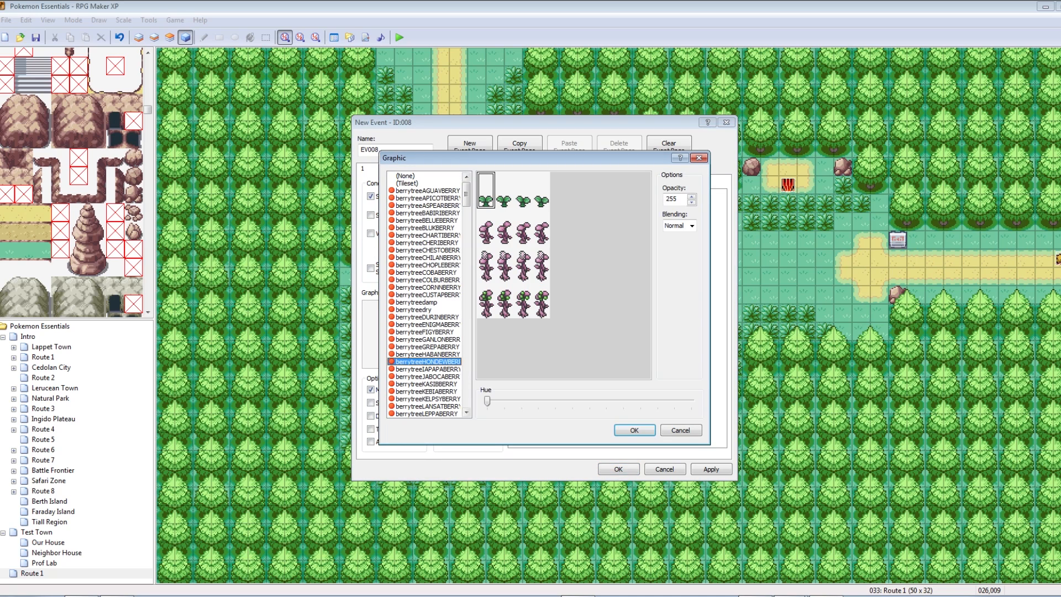
scroll(425, 361, "down", 13)
left_click_drag(466, 223, 466, 379)
left_click(424, 332)
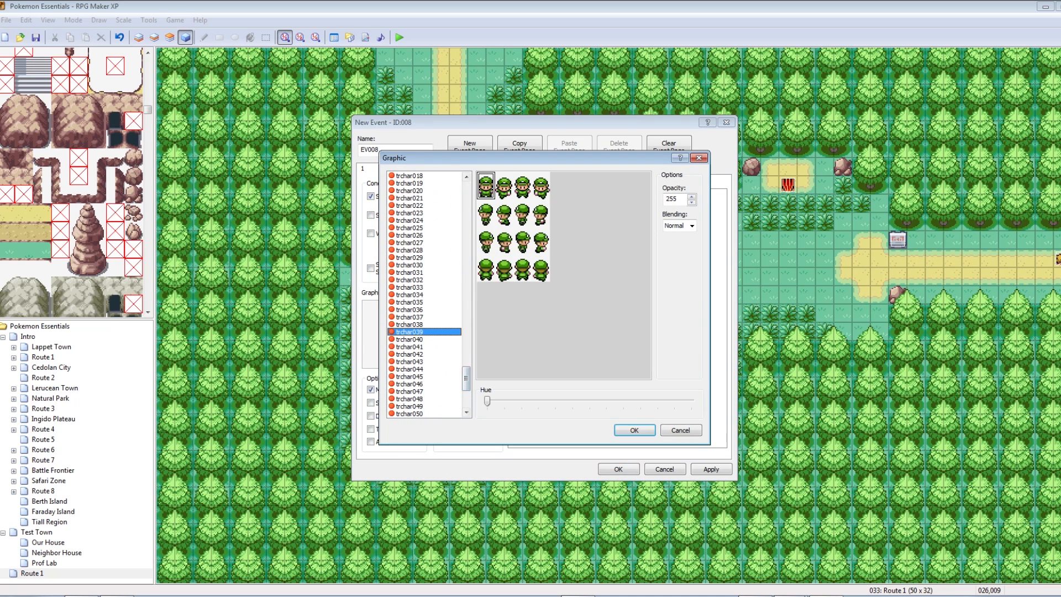
key("Return")
left_click(711, 469)
Step: Add a Show Text command reading "Yo" to the event and accept the event
left_click(534, 195)
right_click(534, 198)
left_click(559, 208)
left_click(530, 212)
left_click(572, 228)
type("Yo")
left_click(627, 347)
left_click(711, 469)
left_click(618, 469)
left_click(714, 234)
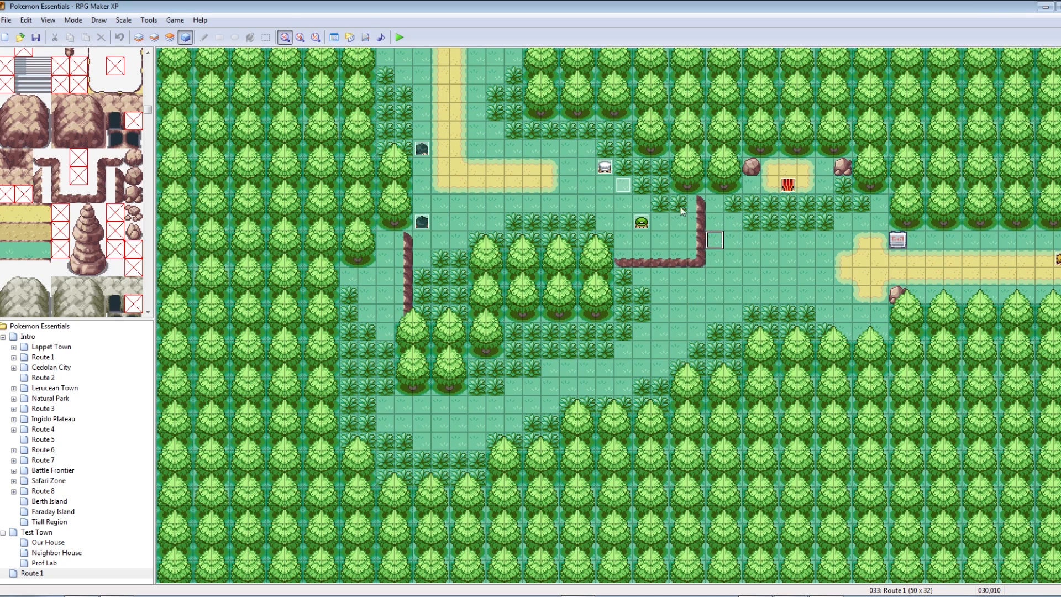
Step: Start a playtest, load the saved game and walk to the area below the chef on Route 1
left_click(400, 37)
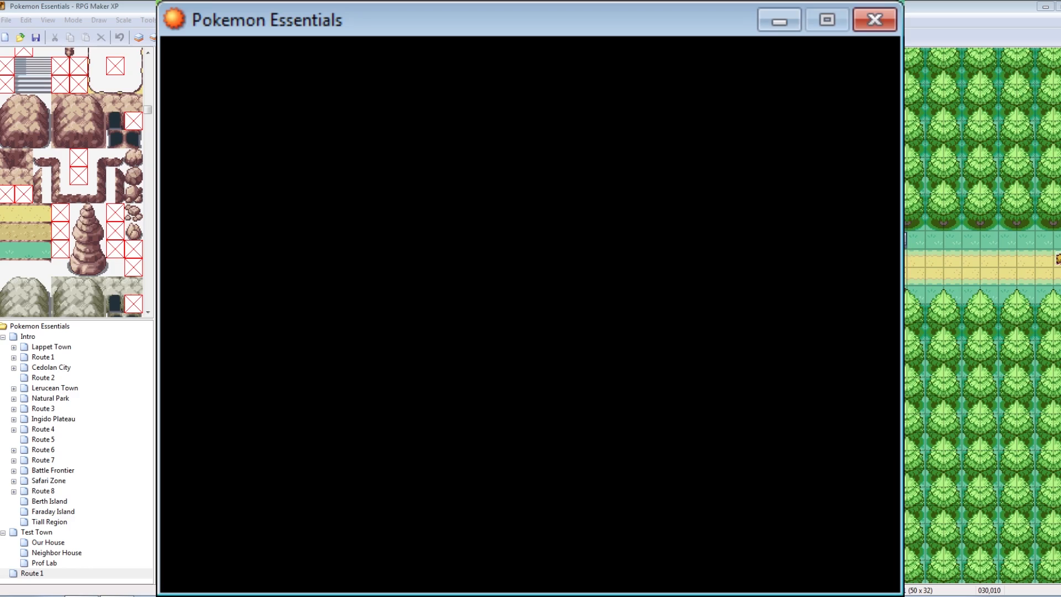
key("Return")
key("Down")
key("Right")
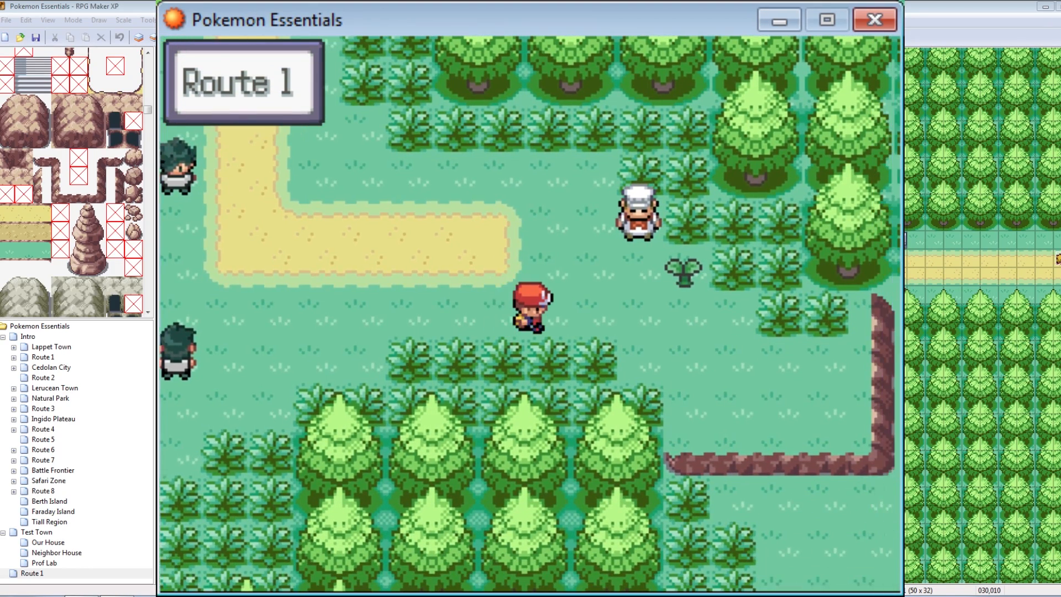
key("Down")
key("Right")
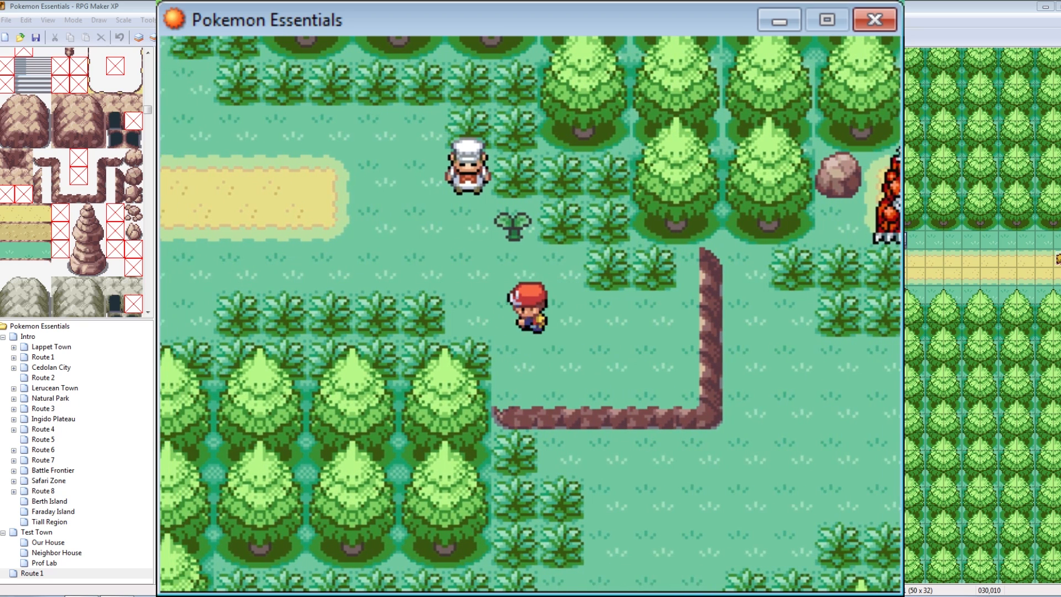
Step: Talk to the chef, answer YES, and talk to the green-capped character nearby
key("Left")
key("Up")
key("Return")
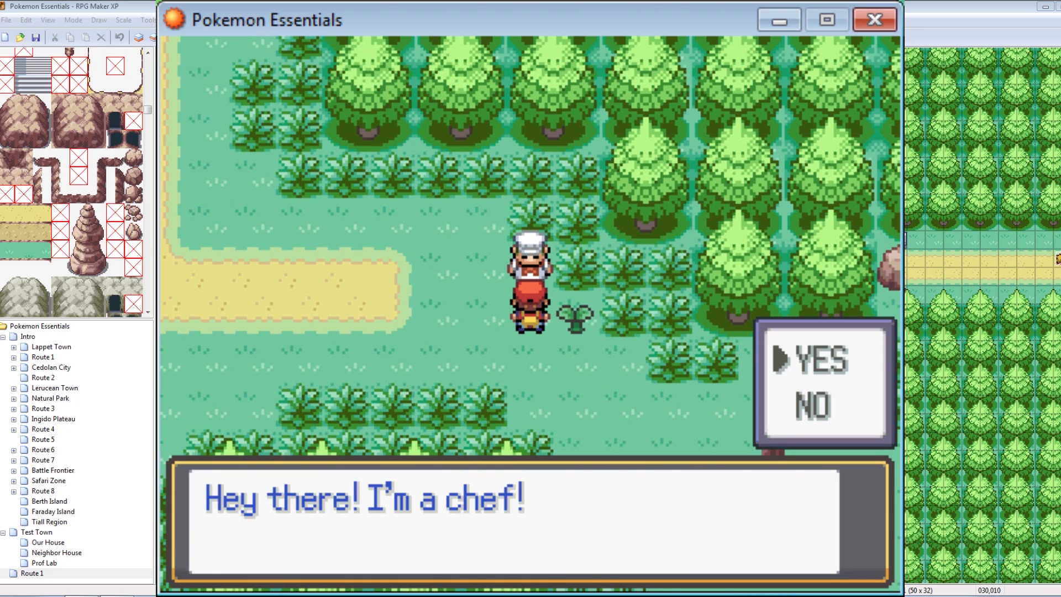
key("Return")
key("Return")
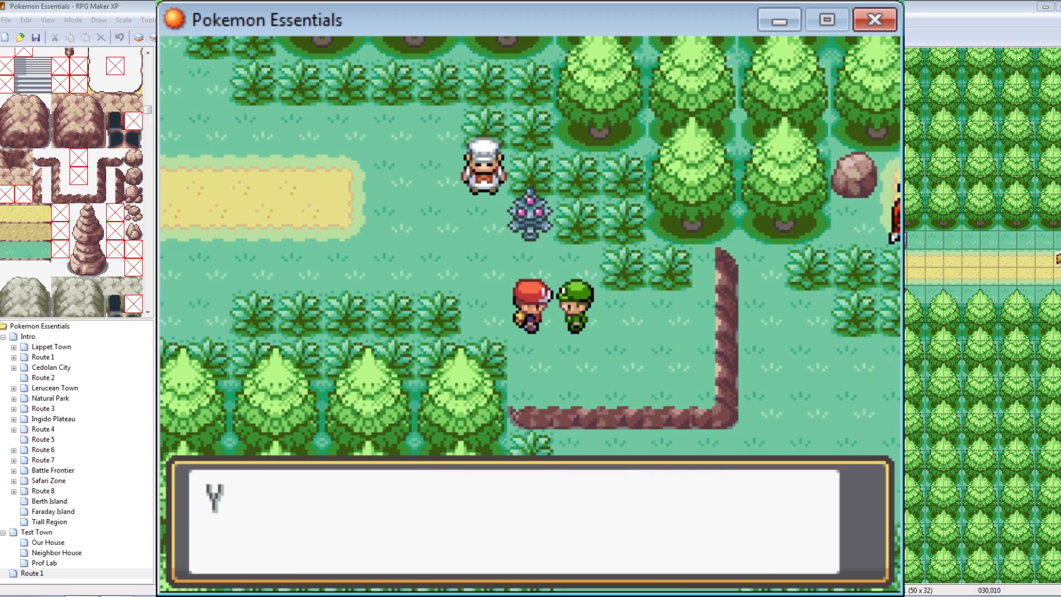
Step: Talk to the chef again, walk back to the green-capped character's spot and close the playtest
key("Left")
key("Up")
key("Up")
key("Return")
key("Return")
key("Return")
key("Down")
key("Down")
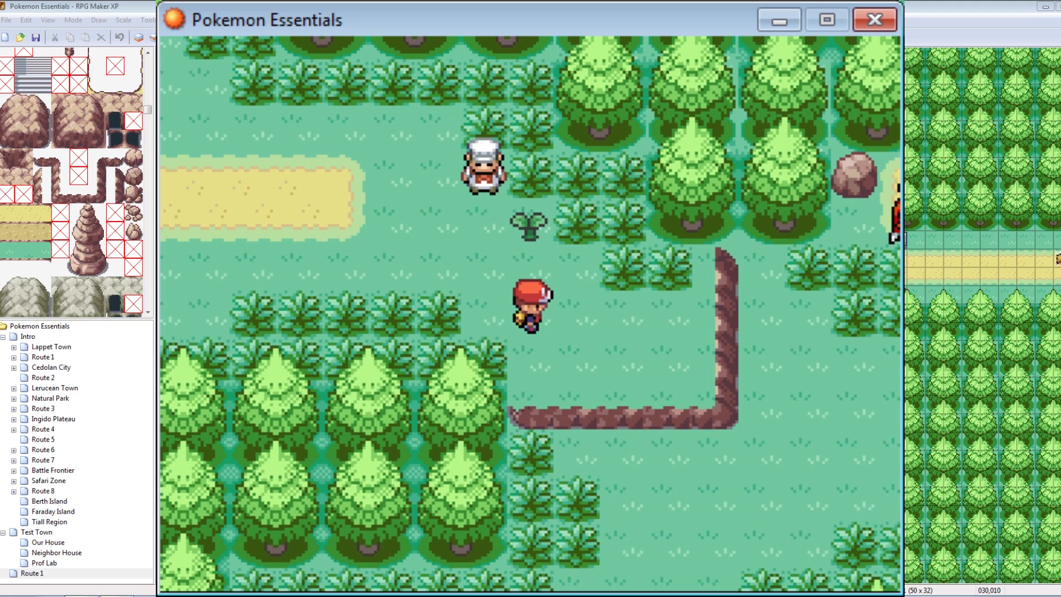
left_click(875, 20)
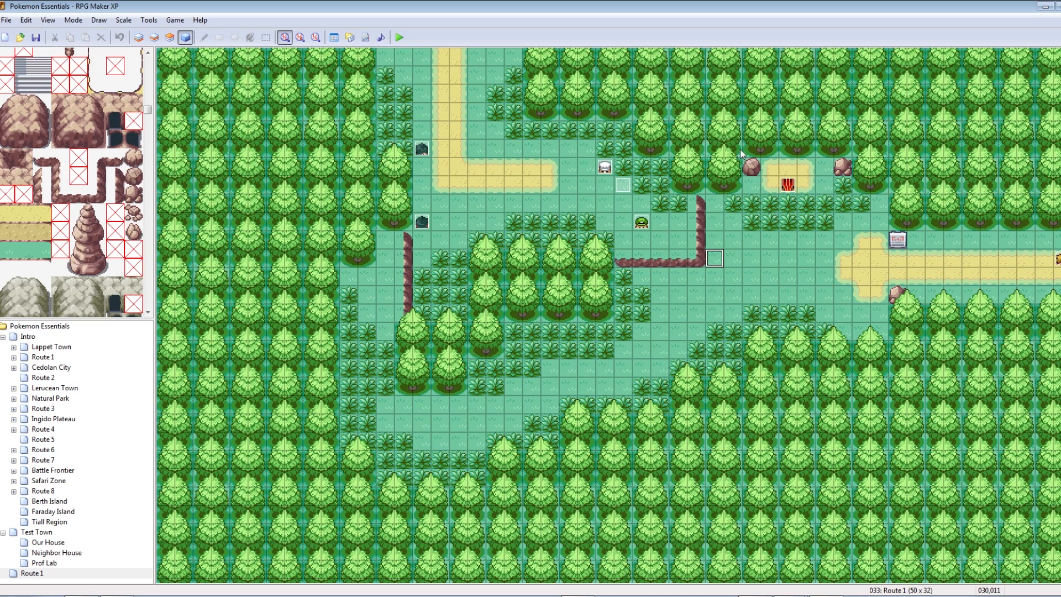
Step: Delete the event on tile 026,009 and save the project
left_click(640, 229)
key("Delete")
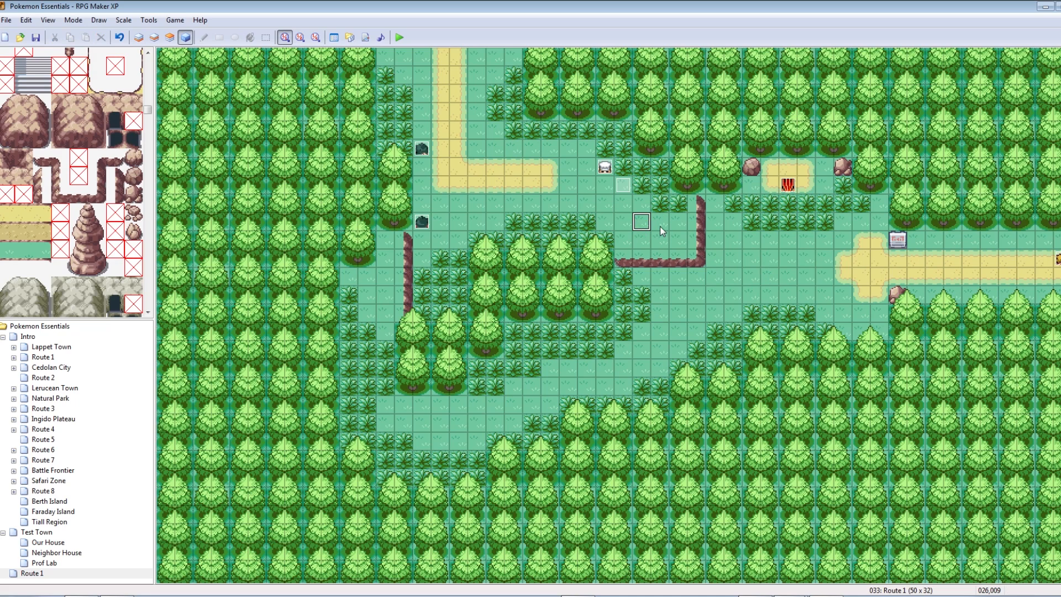
key("ctrl+s")
Step: Start a new event on tile 027,009 and begin a Control Variables command in its command list
right_click(662, 231)
left_click(679, 232)
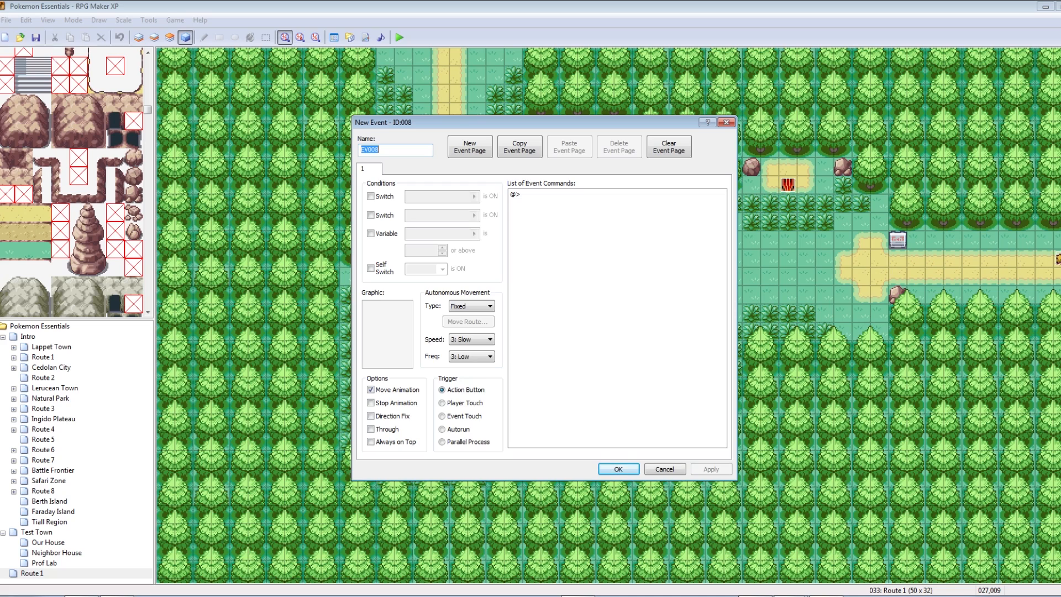
double_click(673, 229)
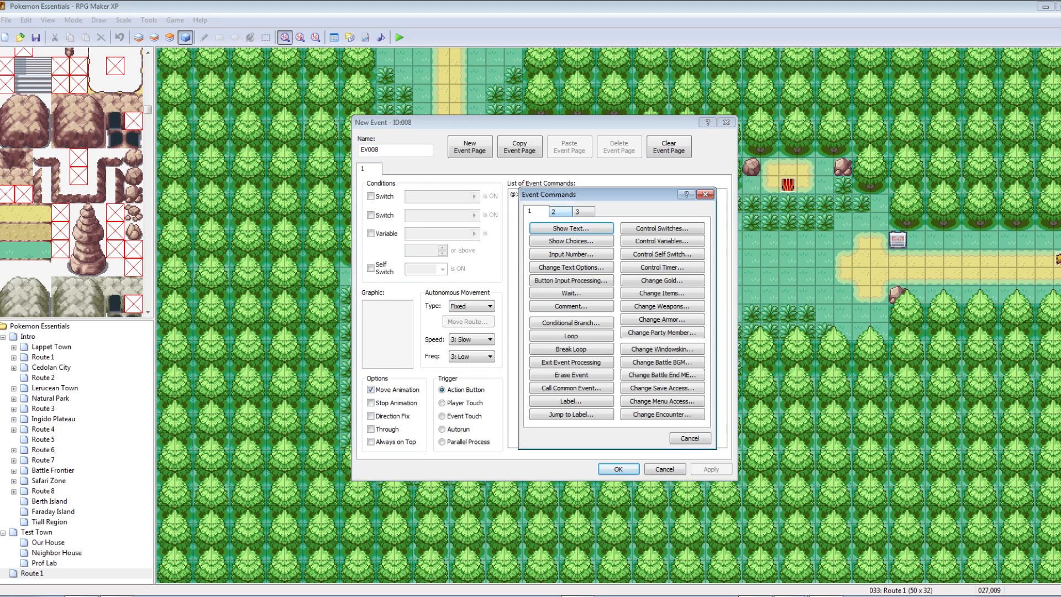
left_click(662, 241)
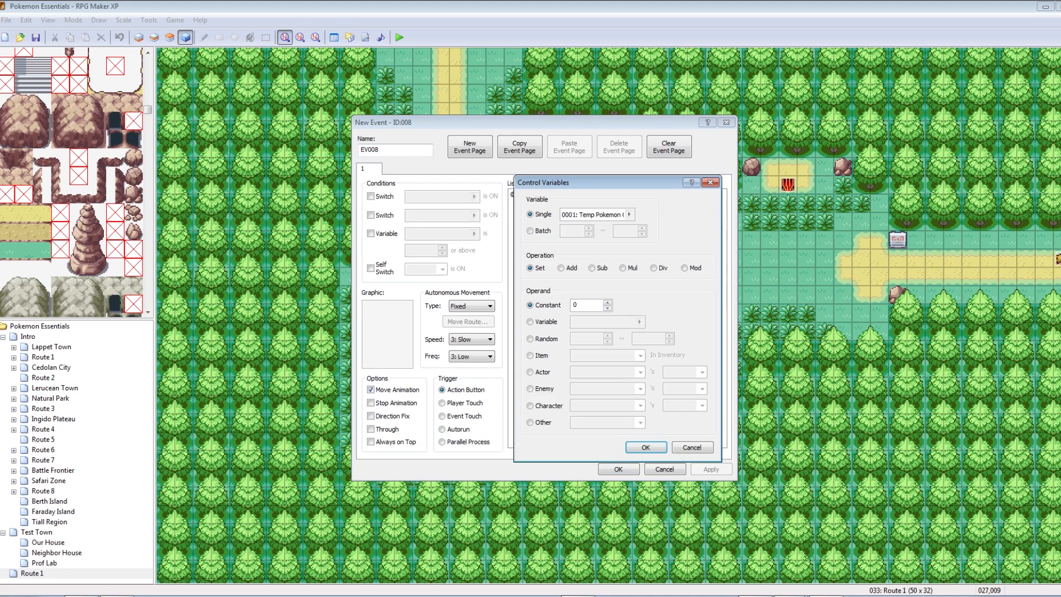
Step: Look through the variable ranges, name variable 0026 NewVariable and select it as the single variable
left_click(598, 215)
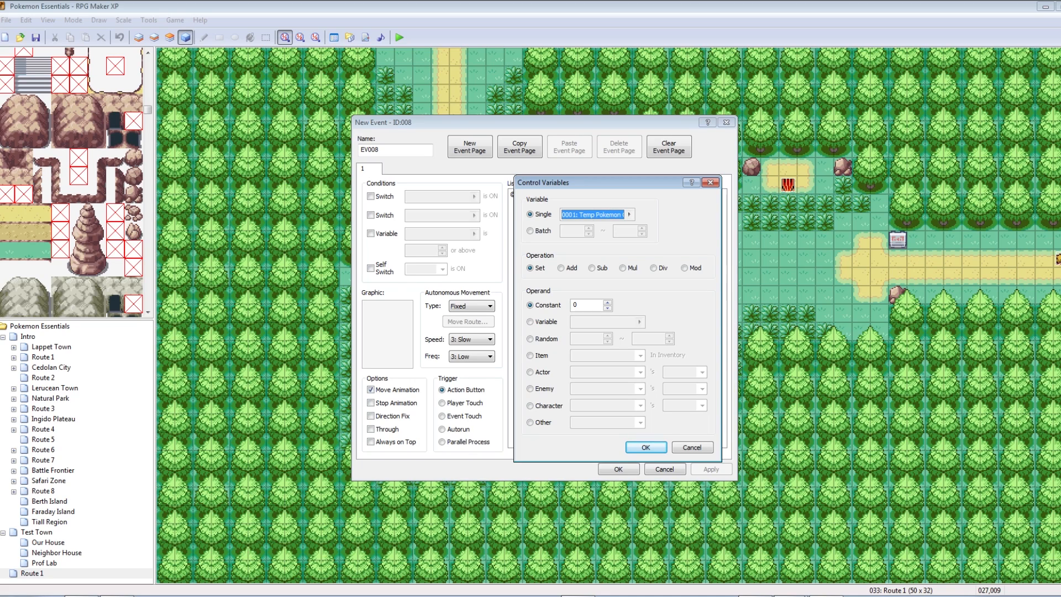
left_click(629, 214)
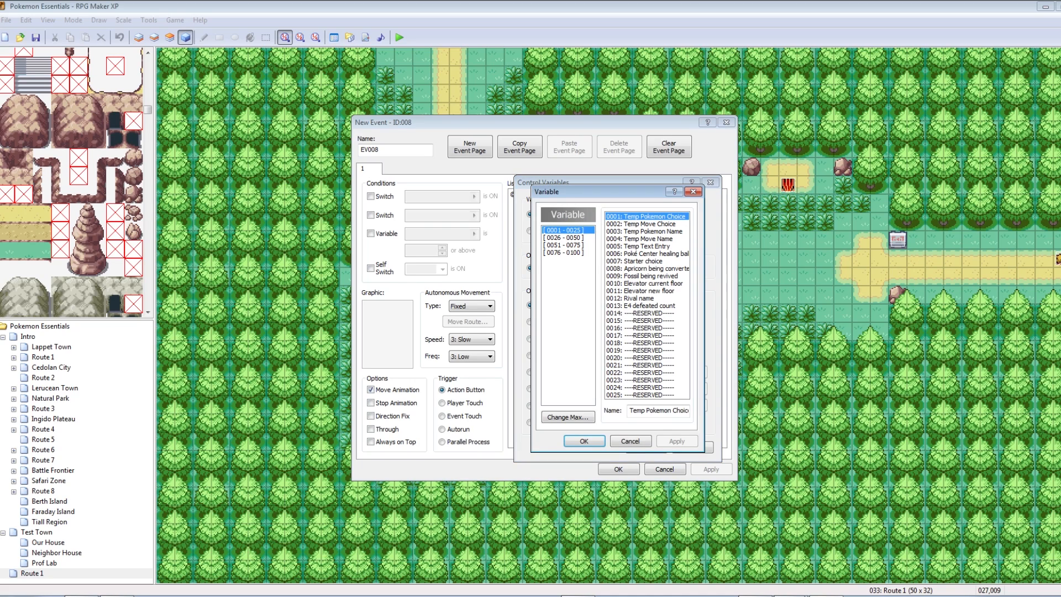
left_click(563, 252)
left_click(563, 245)
left_click(563, 238)
left_click(564, 231)
left_click(563, 238)
left_click(657, 410)
type("NewVariable")
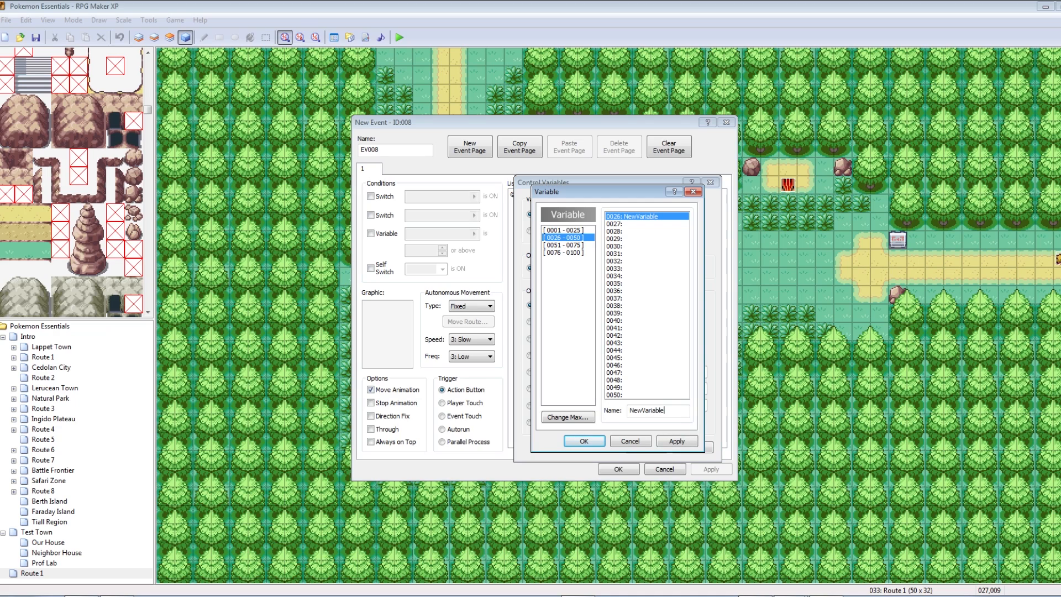
left_click(677, 441)
left_click(584, 441)
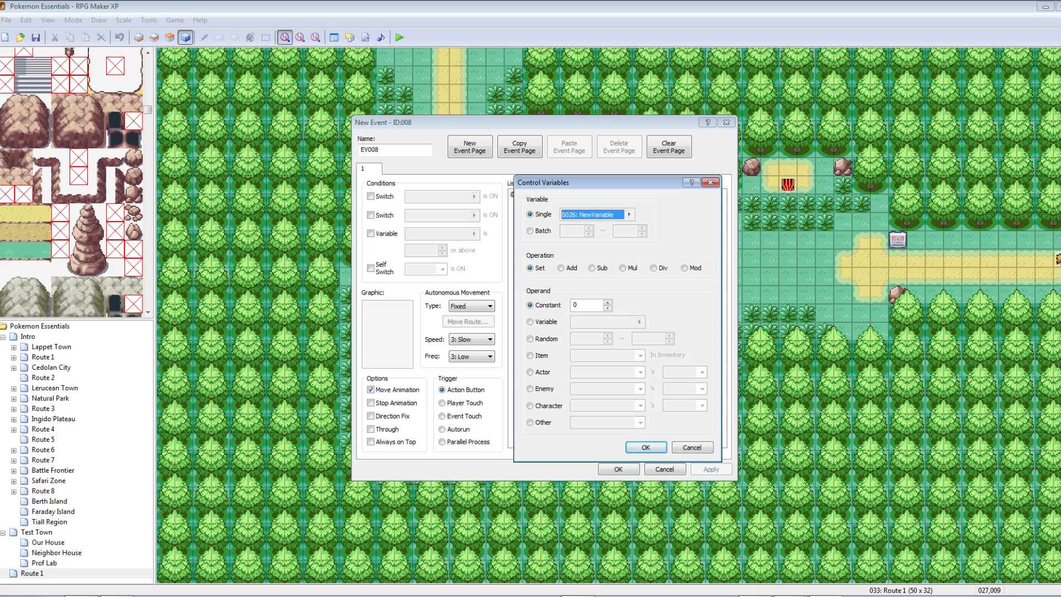
Step: Try the Batch option, return to Single, and set the constant to 1 with the Set operation
left_click(530, 231)
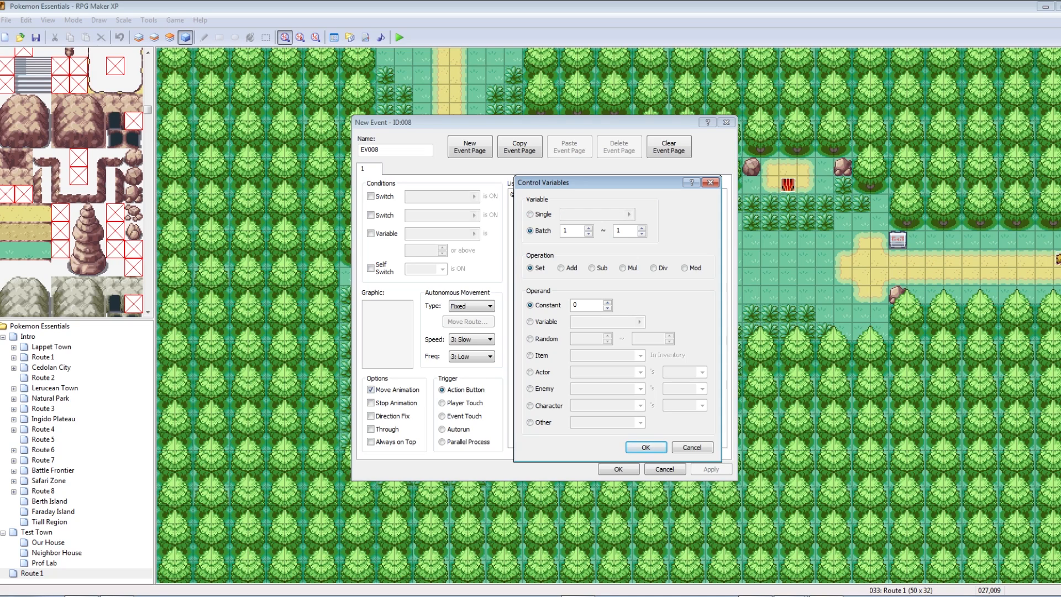
left_click(530, 214)
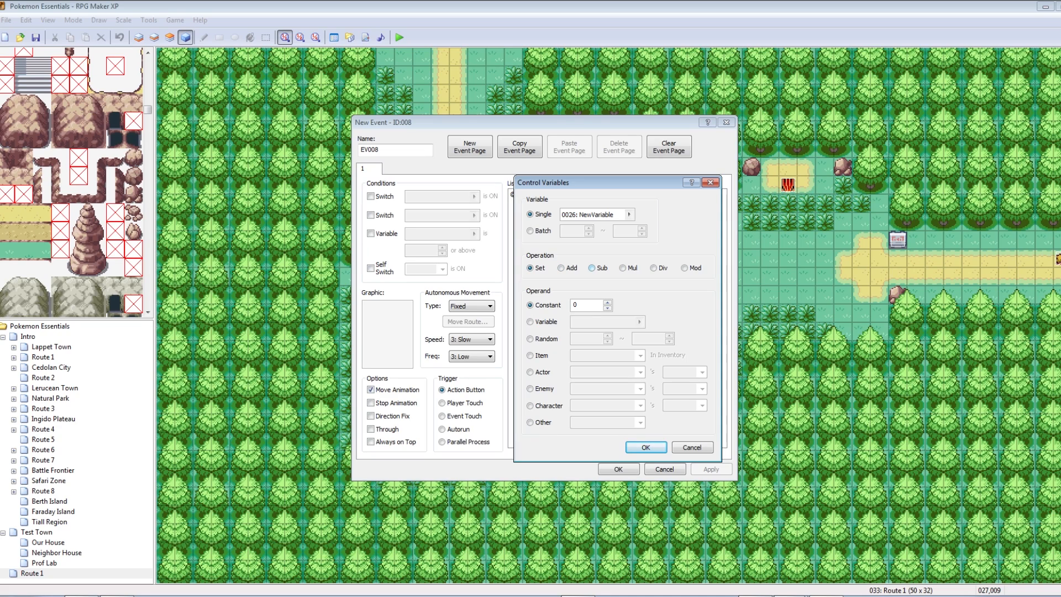
left_click(607, 302)
left_click(607, 303)
left_click(607, 307)
left_click(531, 268)
Step: Try the Variable operand, opening its variable list and cancelling it
left_click(530, 321)
left_click(640, 322)
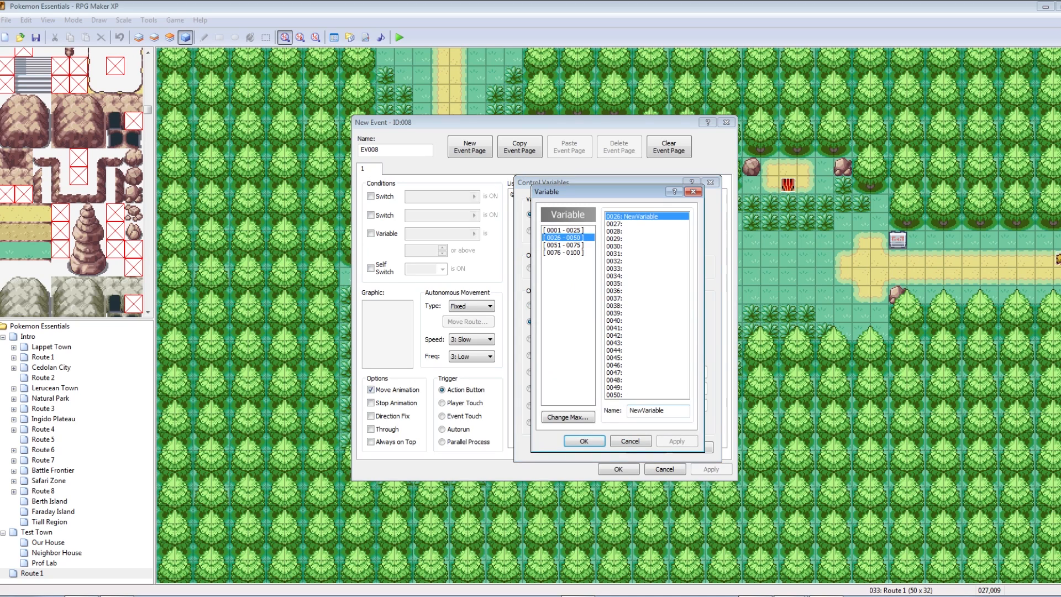
left_click(630, 440)
Step: Try the Random operand, raising its upper limit and lowering it again
left_click(530, 339)
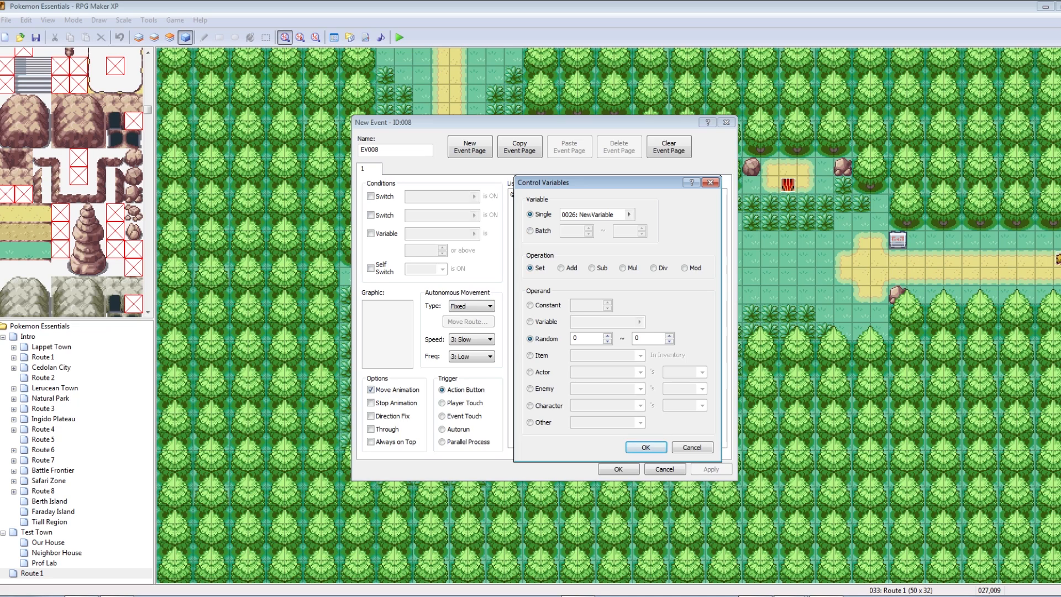
left_click(669, 335)
left_click(669, 336)
left_click(669, 336)
left_click(669, 336)
left_click(647, 339)
left_click(669, 342)
left_click(669, 342)
left_click(669, 342)
left_click(669, 341)
Step: Try the Item and Actor operands, and the Other operand with Map ID
left_click(530, 355)
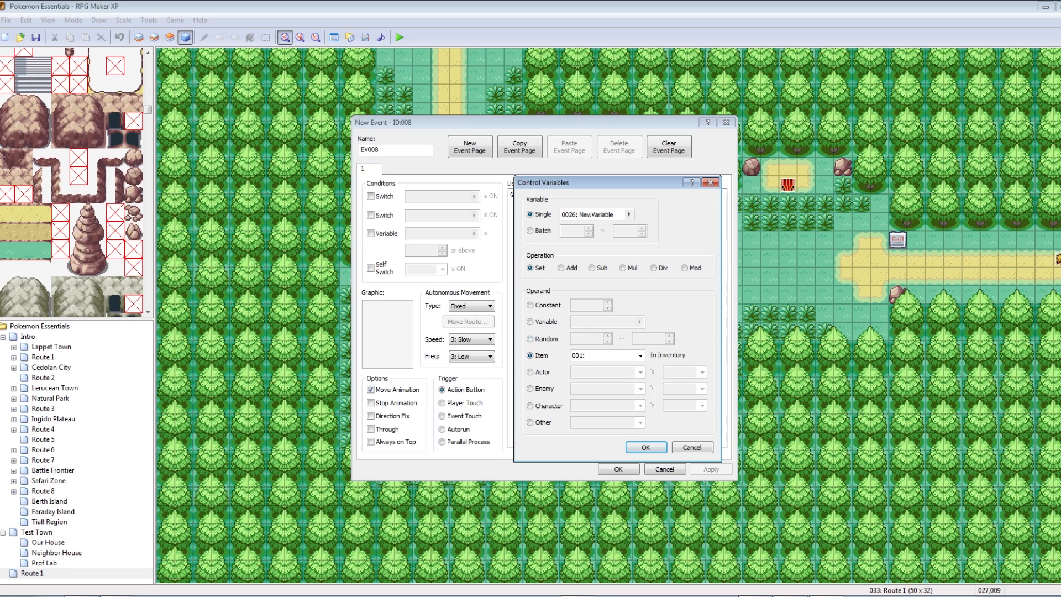
left_click(640, 356)
left_click(640, 355)
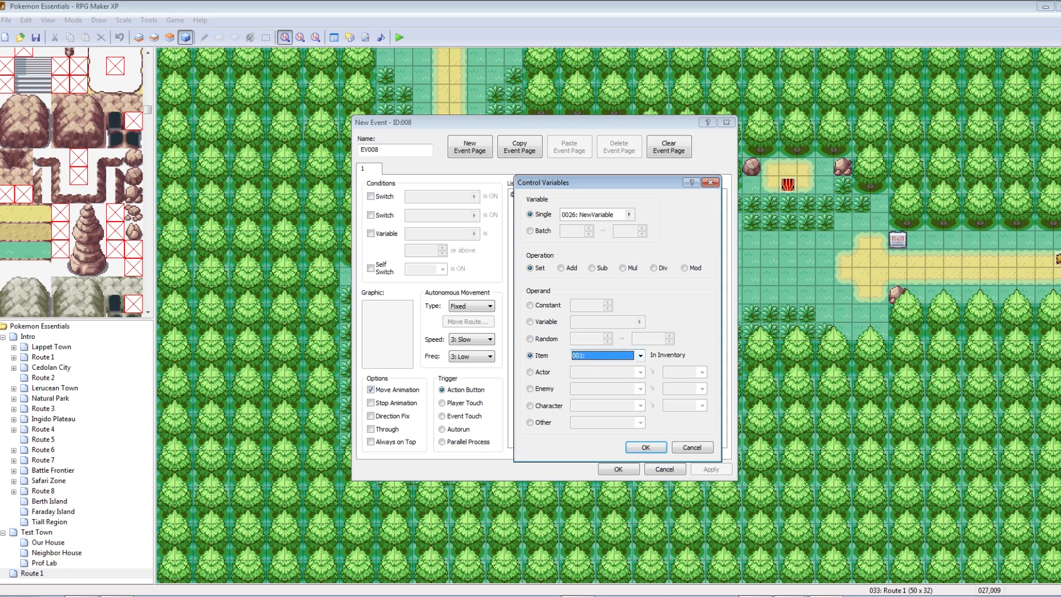
left_click(530, 372)
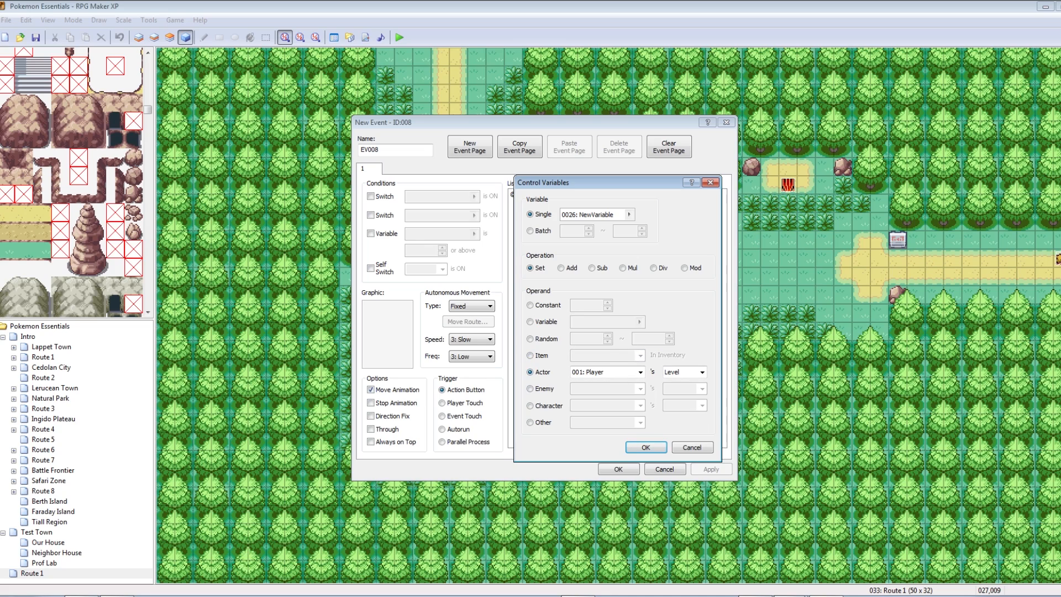
left_click(530, 422)
left_click(640, 422)
left_click(591, 433)
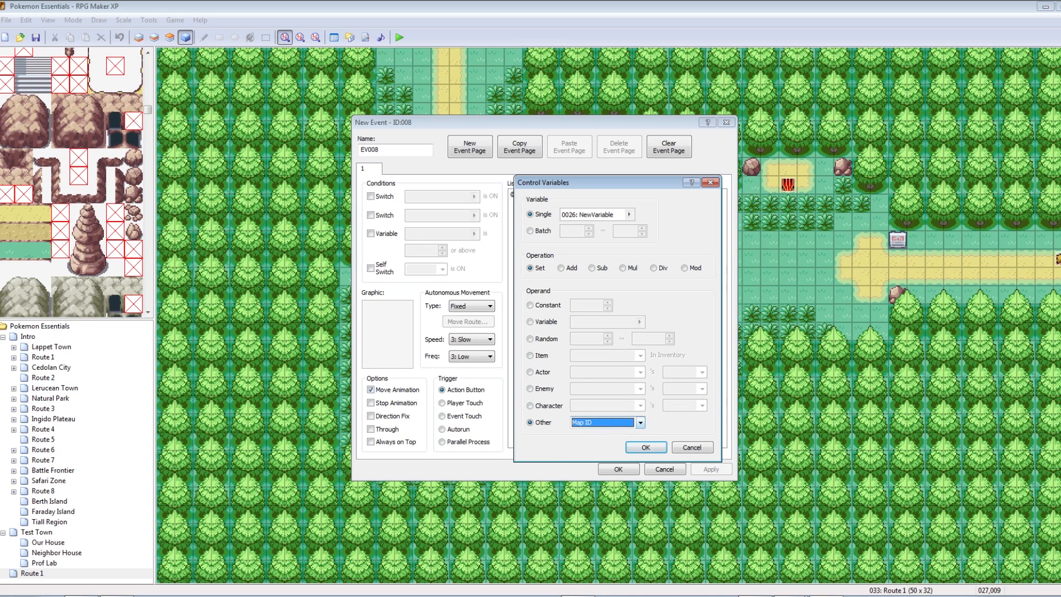
Step: Return the operand to Constant with the Set operation, and cancel the Control Variables command
left_click(530, 305)
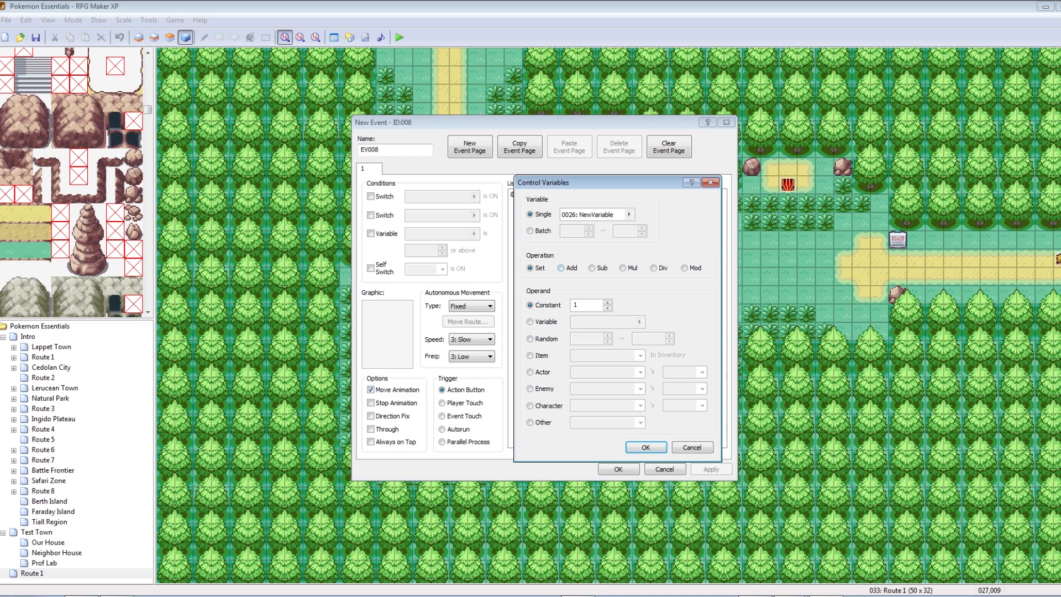
left_click(530, 268)
left_click_drag(553, 183, 710, 189)
key("Escape")
key("Escape")
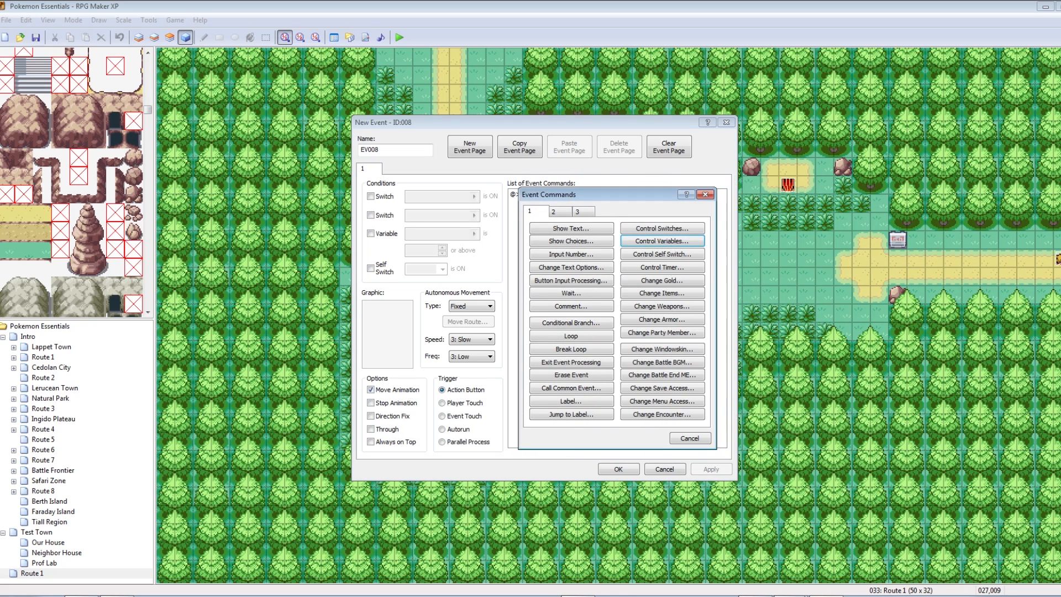
Step: Add a Show Text command reading "Add Var" to the event on tile 027,009
right_click(568, 195)
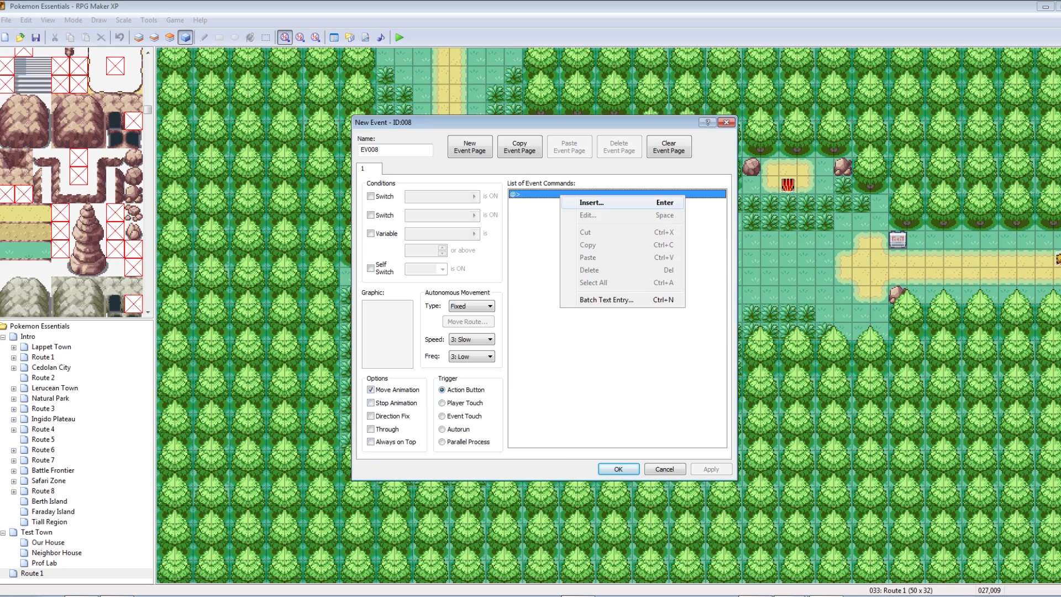
left_click(581, 201)
left_click(571, 228)
type("Add Vra")
key("BackSpace")
key("BackSpace")
type("ar")
key("Return")
Step: Add a Control Variables command below the text that adds constant 1 to variable 0026: NewVariable
right_click(532, 197)
left_click(525, 203)
double_click(553, 203)
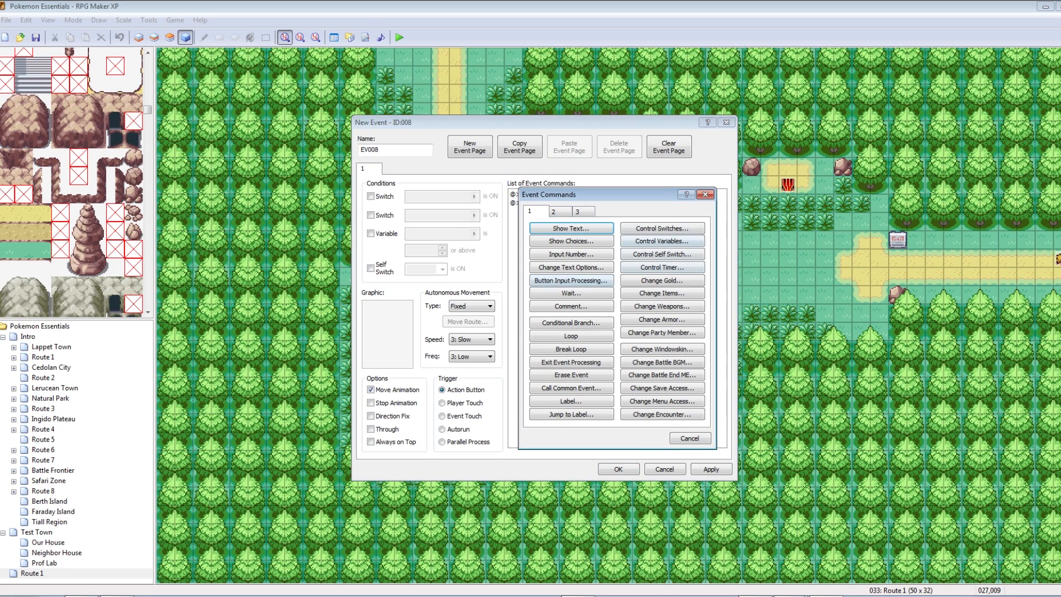
left_click(662, 241)
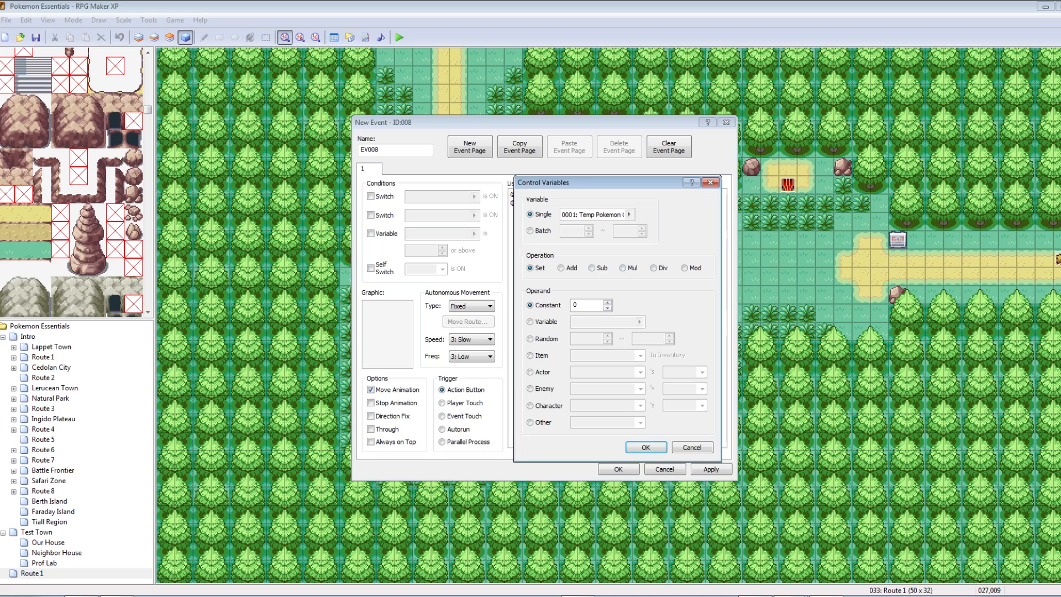
left_click(608, 302)
left_click(628, 214)
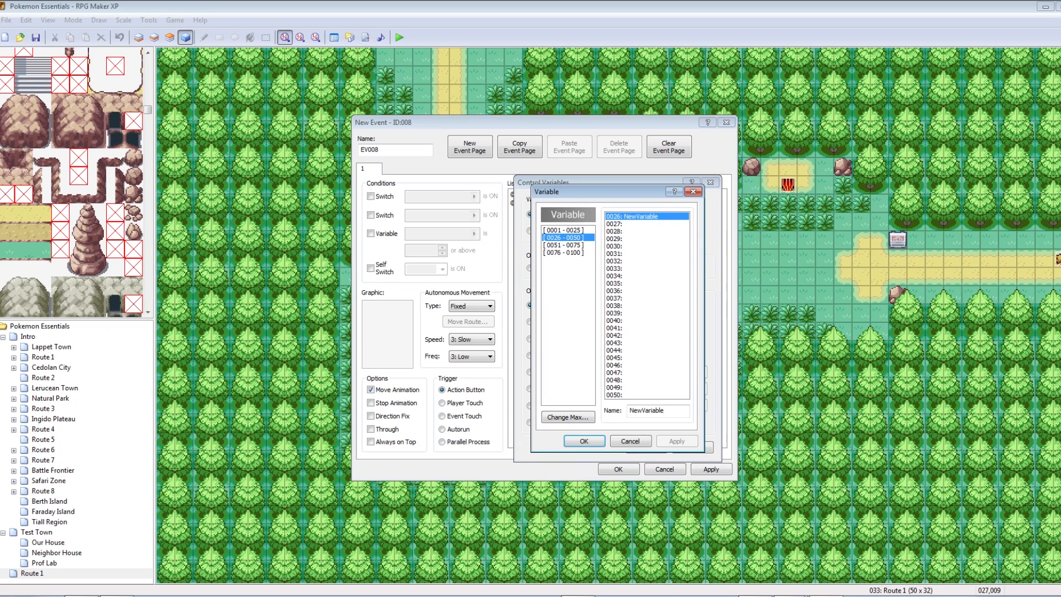
left_click(584, 441)
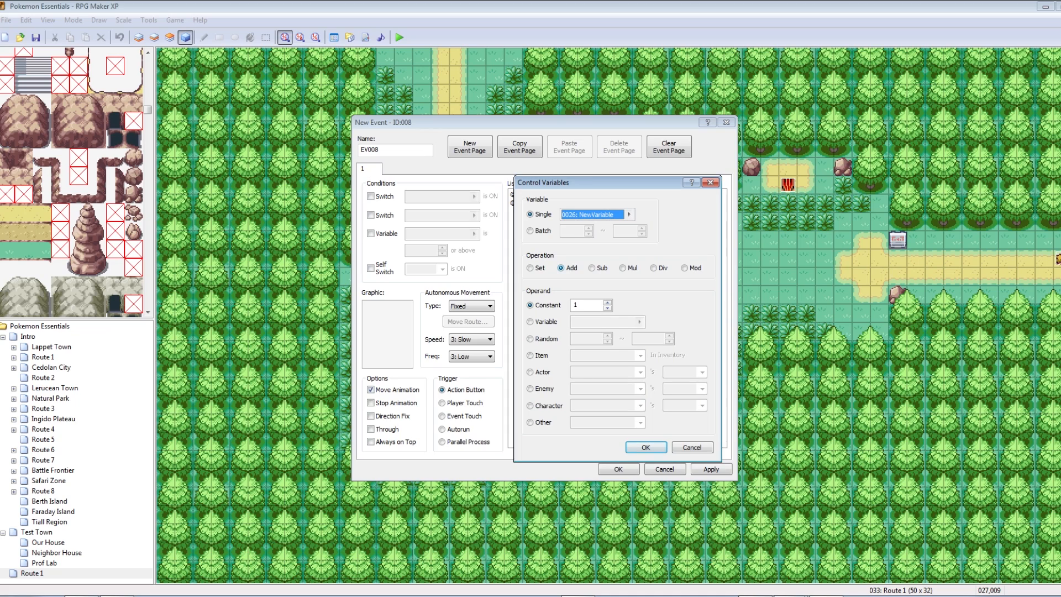
left_click(645, 447)
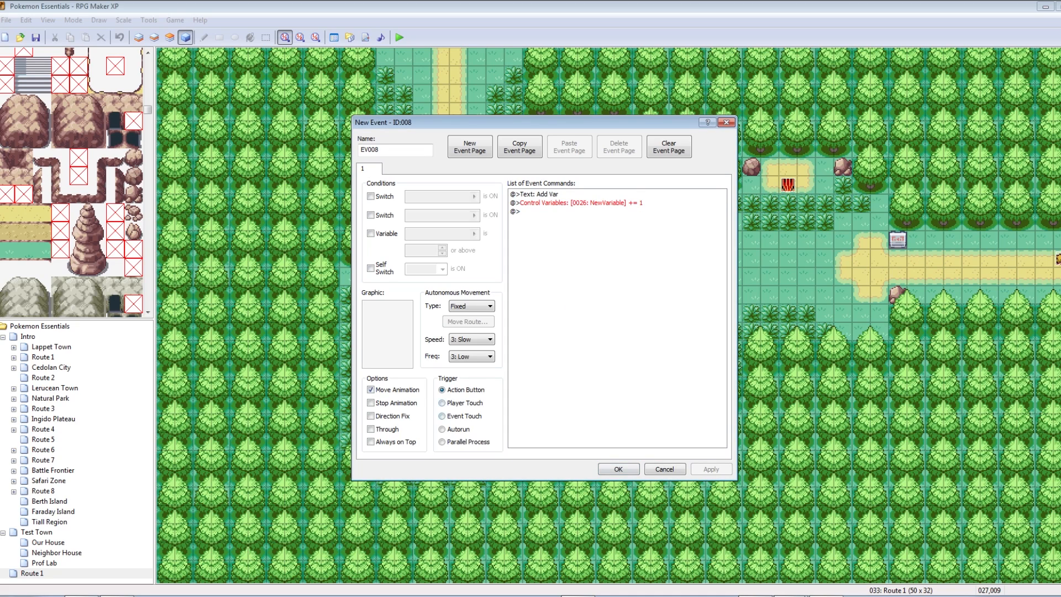
Step: Give the event the Object ball graphic with the Action Button trigger, and confirm the event
left_click(442, 402)
double_click(387, 334)
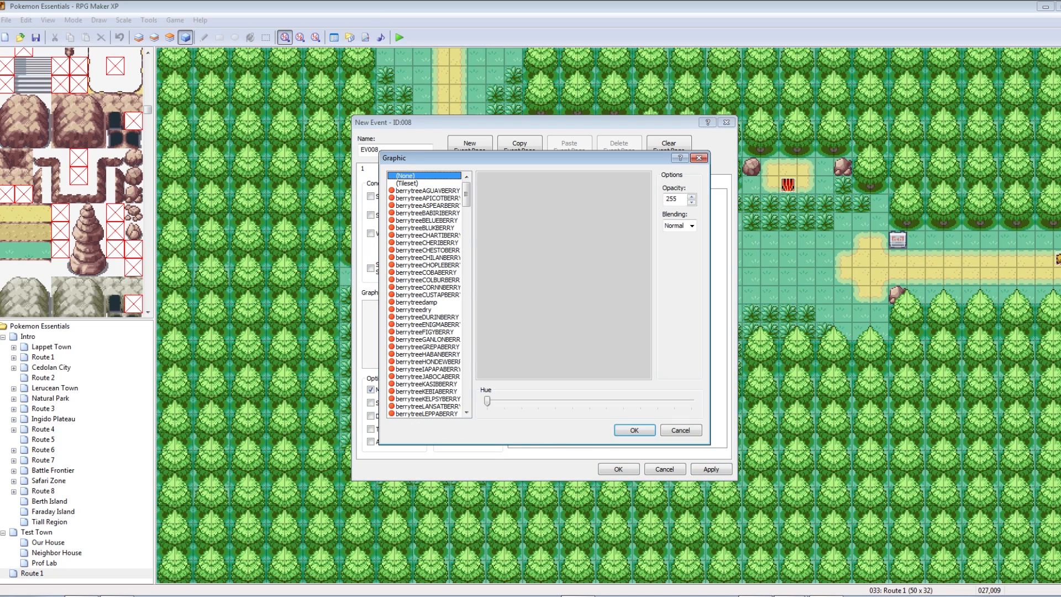
left_click(413, 309)
left_click(425, 332)
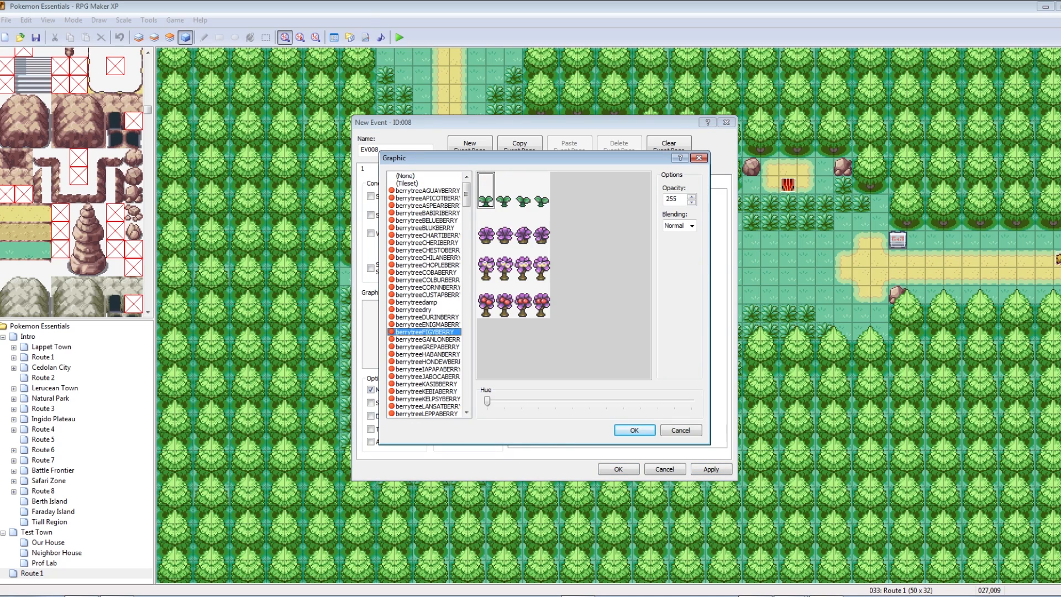
left_click(425, 384)
left_click_drag(466, 194, 467, 281)
left_click(424, 272)
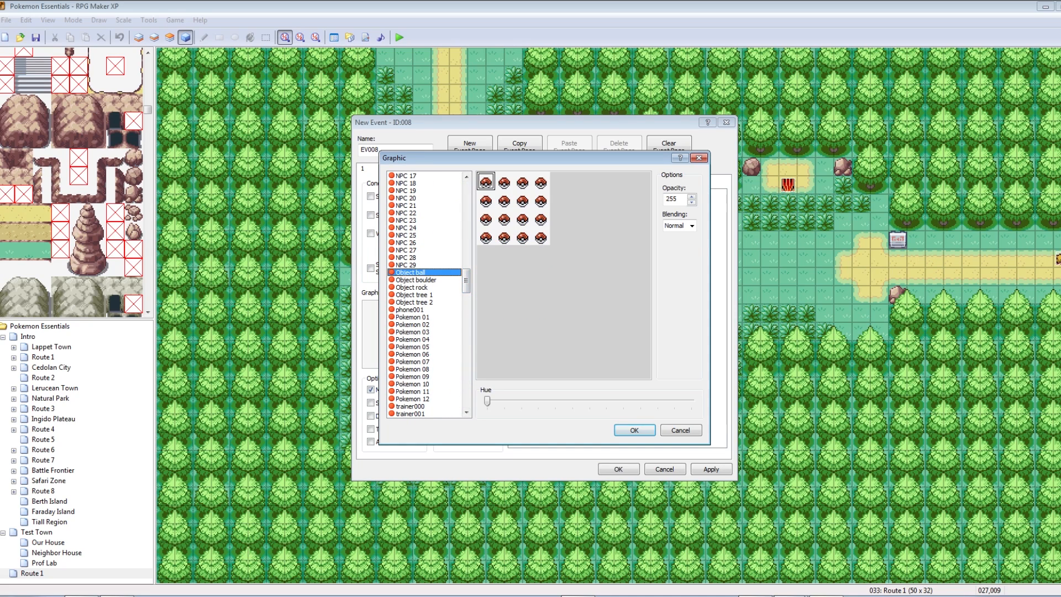
key("Return")
left_click(452, 389)
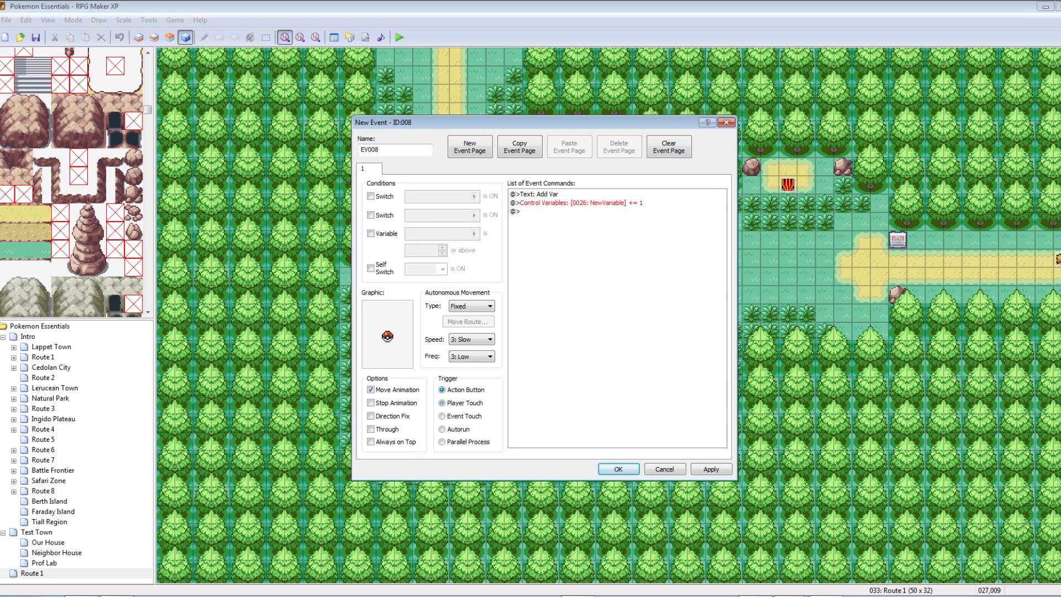
left_click(618, 469)
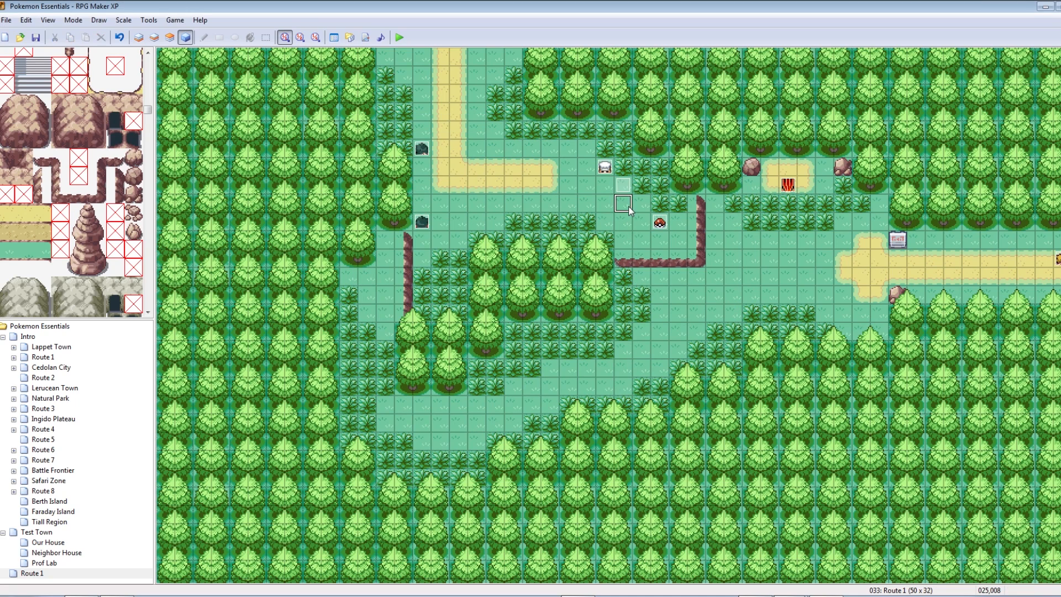
Step: Review the settings of the ball event on tile 027,009
left_click(660, 222)
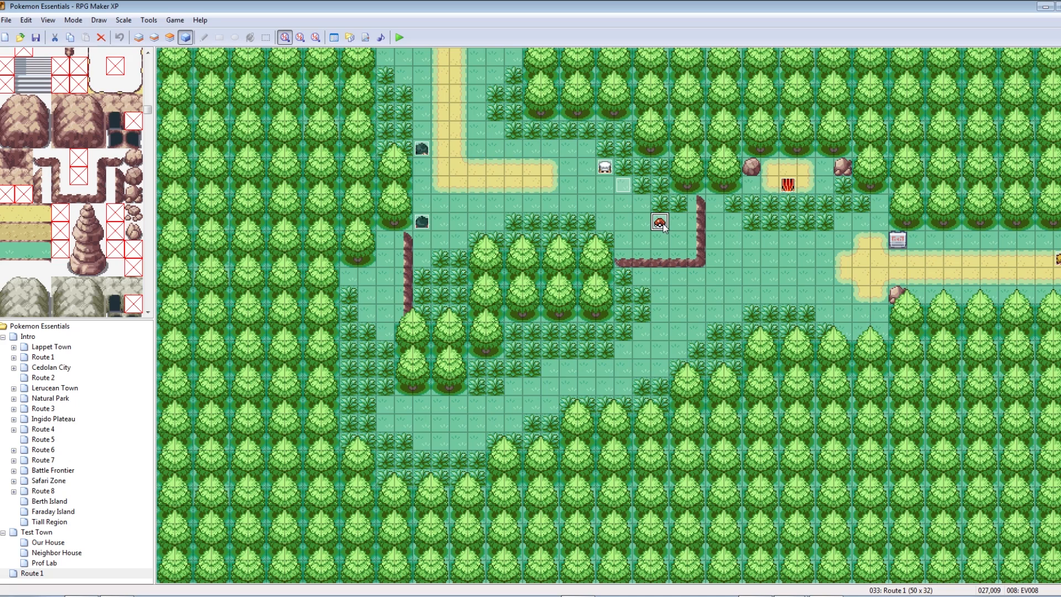
double_click(663, 227)
key("Return")
Step: Create a new event on tile 025,009 with the fruit-bearing tree from the berrytreeFIGYBERRY graphic
left_click(623, 222)
right_click(623, 222)
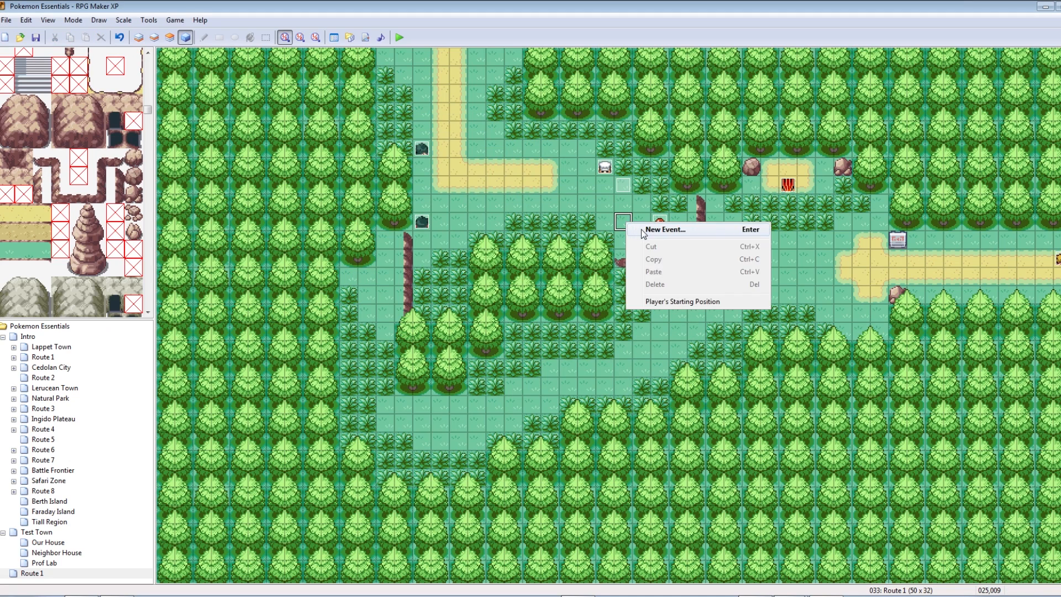
left_click(644, 228)
double_click(390, 332)
left_click(416, 332)
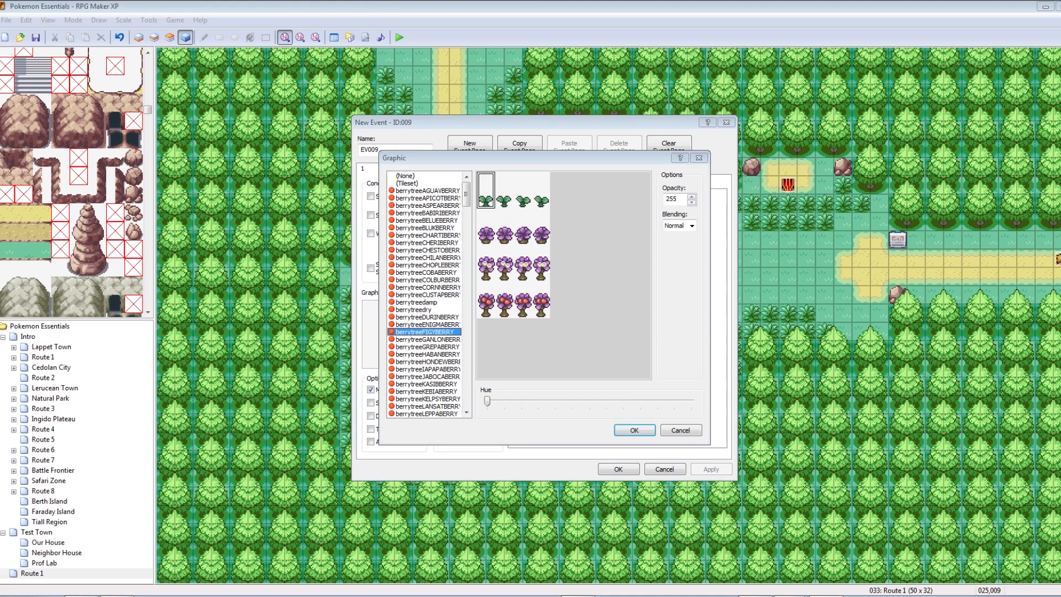
left_click(485, 302)
left_click(634, 430)
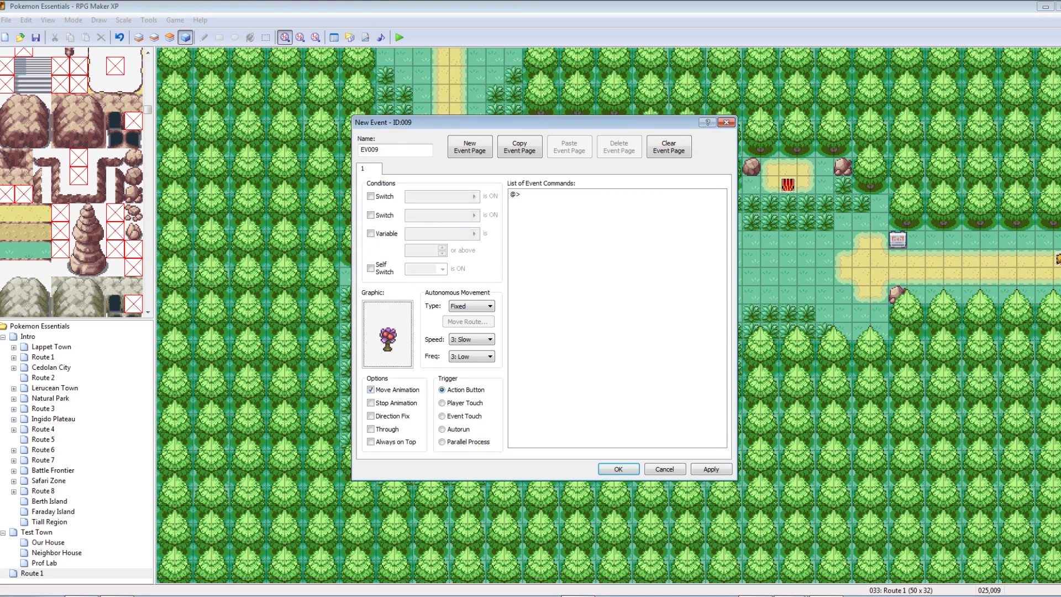
Step: Add a Variable condition on NewVariable to the berry tree event, raise its minimum value, and confirm the event
left_click(370, 233)
left_click(474, 233)
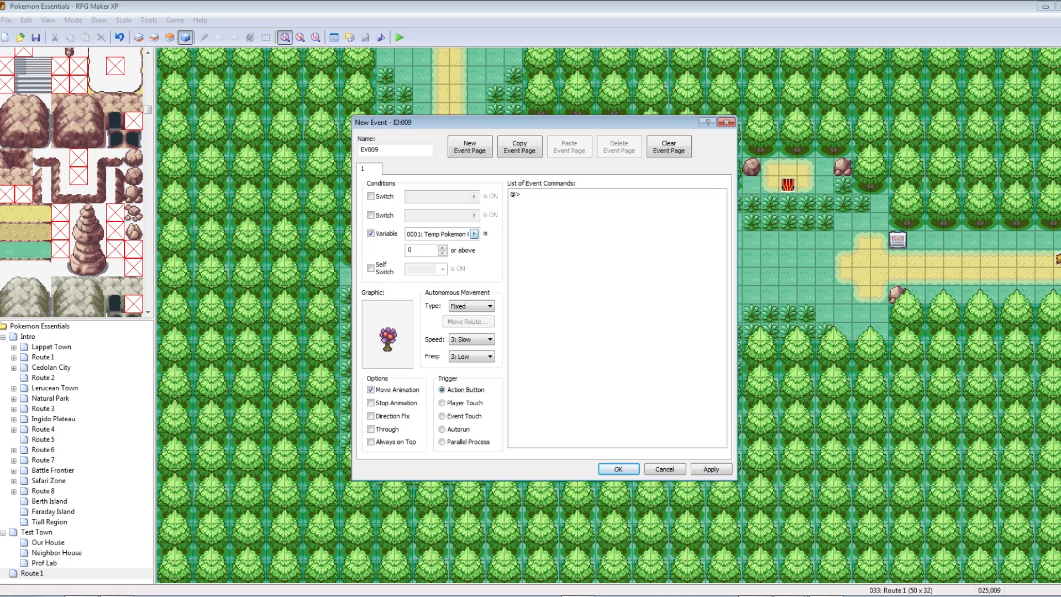
left_click(511, 420)
left_click(442, 247)
left_click(442, 247)
left_click(618, 469)
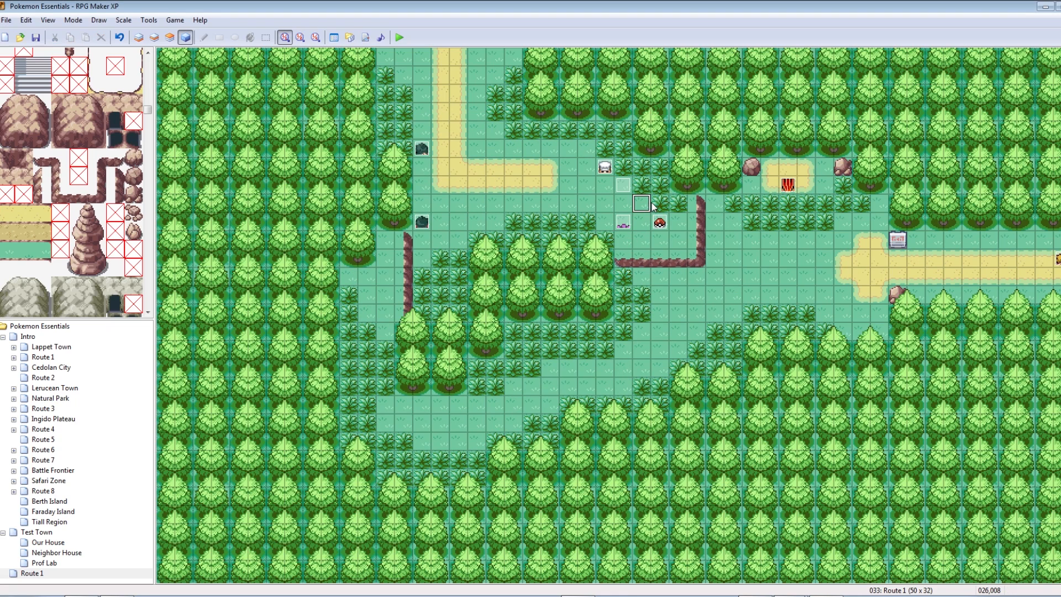
Step: Start a playtest, continue the game on Route 1, and walk the player up to the ball
left_click(399, 37)
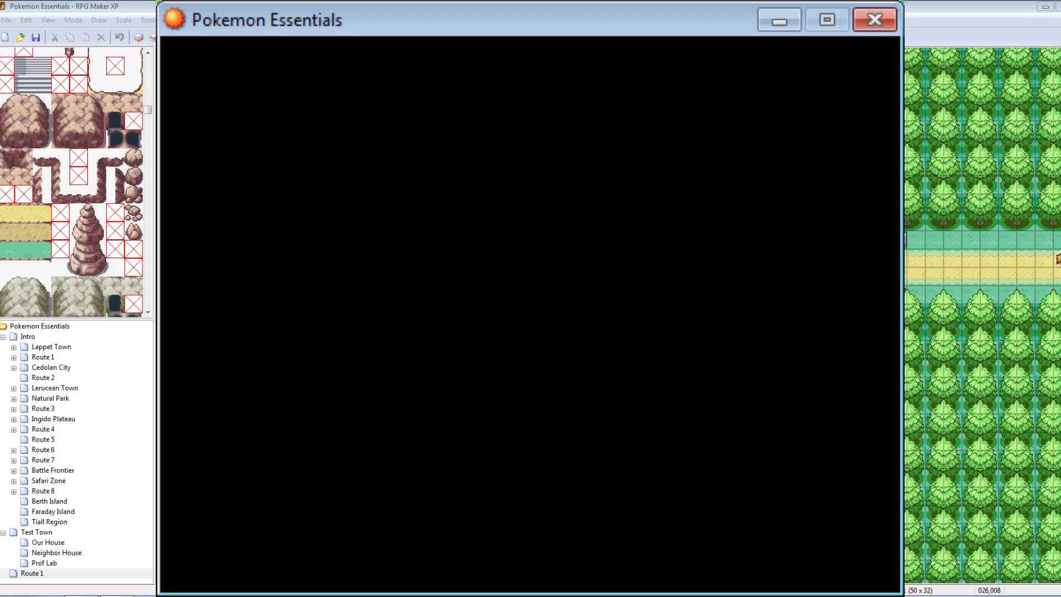
key("Return")
key("Right")
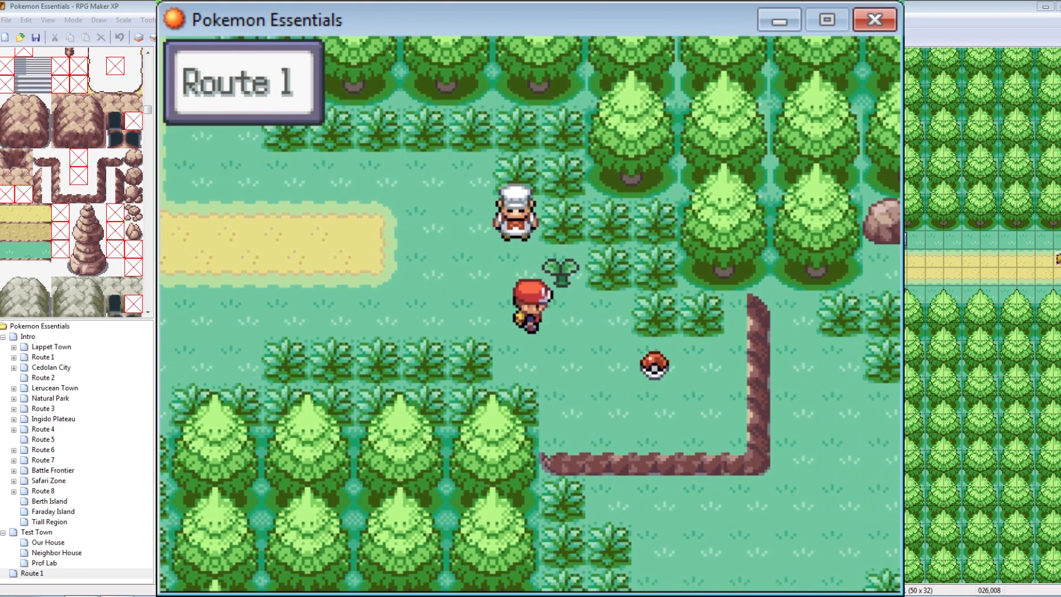
key("Down")
key("Down")
key("Right")
Step: Interact with the ball repeatedly to increase the variable, and turn the player towards the berry tree's tile
key("Return")
key("Return")
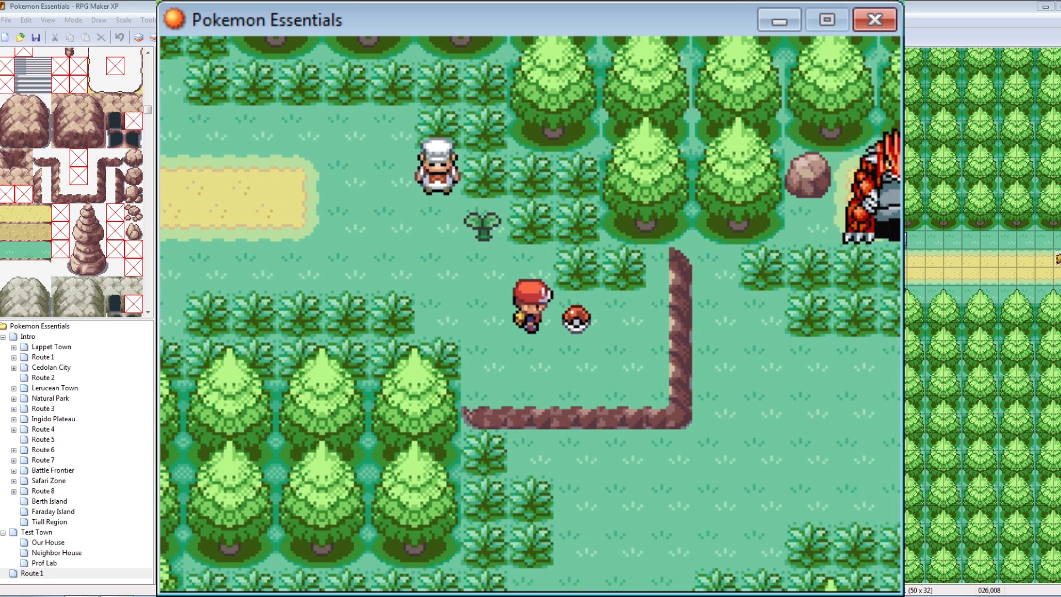
key("Return")
key("Return")
key("Return")
key("Return")
key("Left")
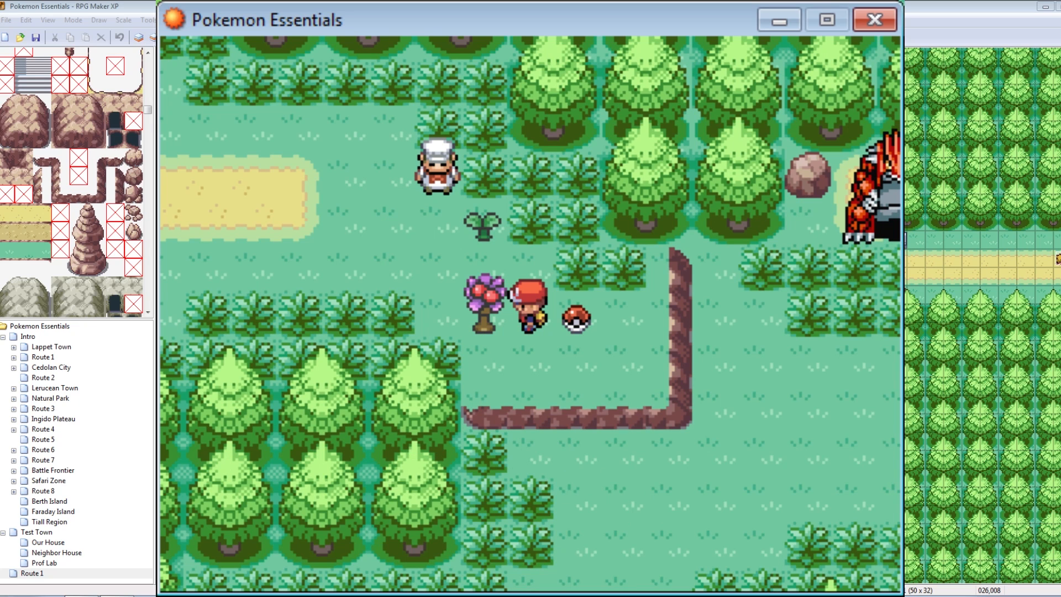
Step: Walk the player around the berry tree to examine how the event behaves in the game
key("Up")
key("Left")
key("Left")
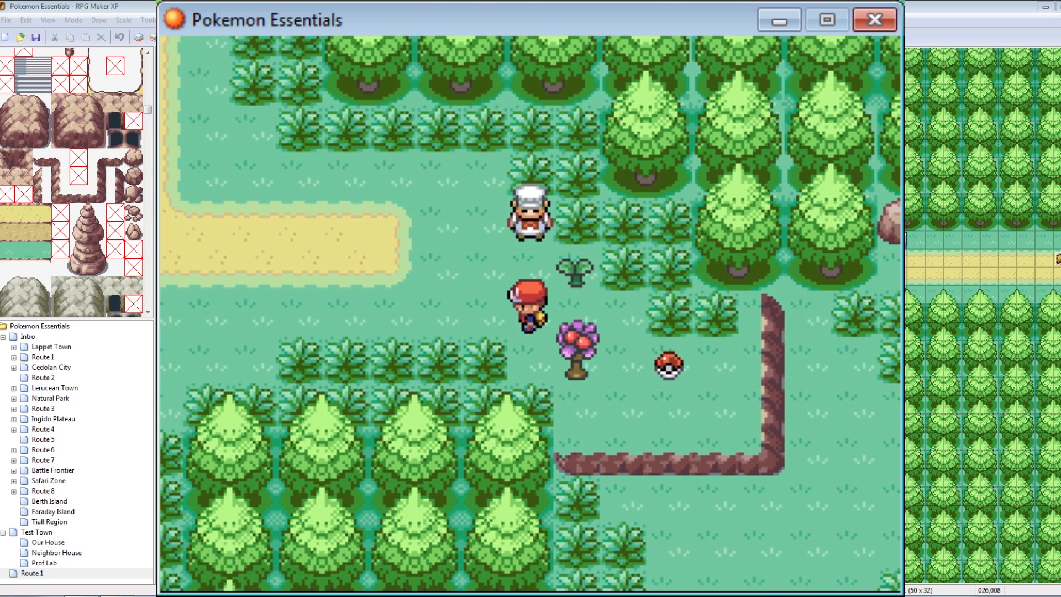
key("Down")
key("Down")
key("Right")
key("Right")
key("Up")
key("Up")
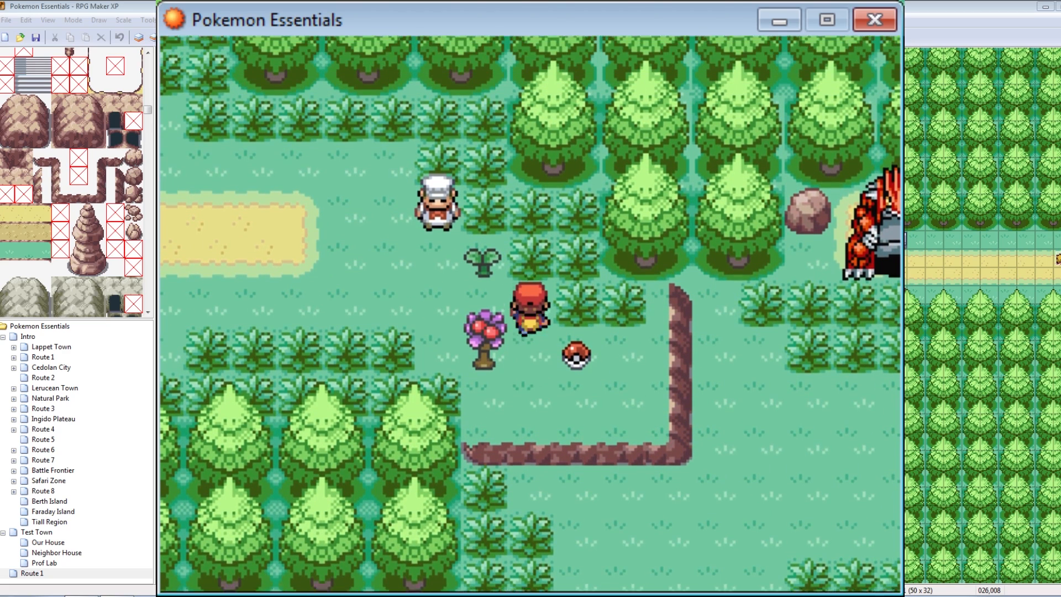
key("Left")
key("Down")
key("Down")
key("Right")
key("Right")
key("Up")
key("Up")
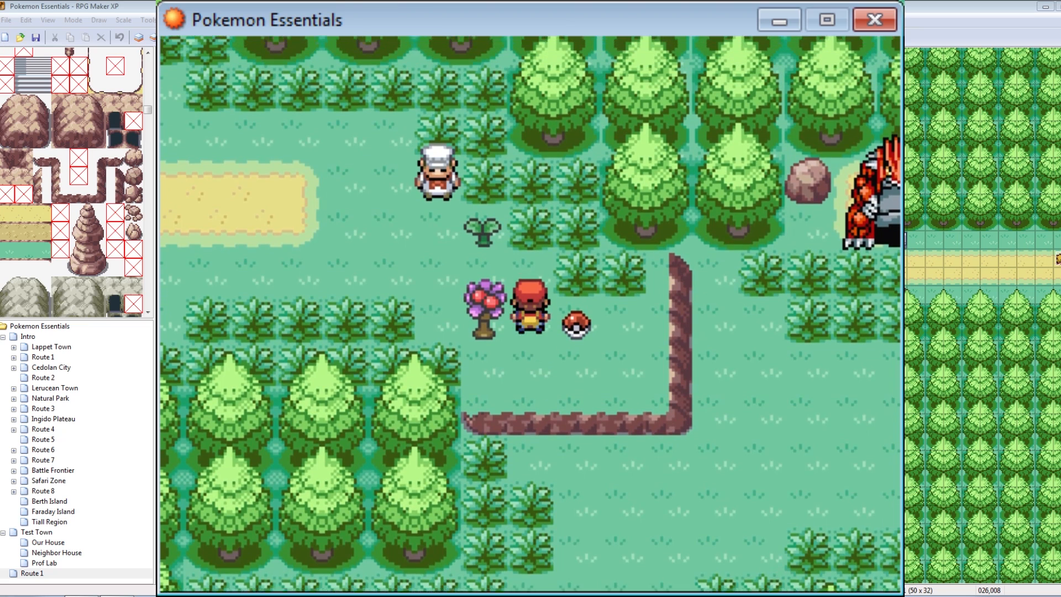
key("Left")
key("Left")
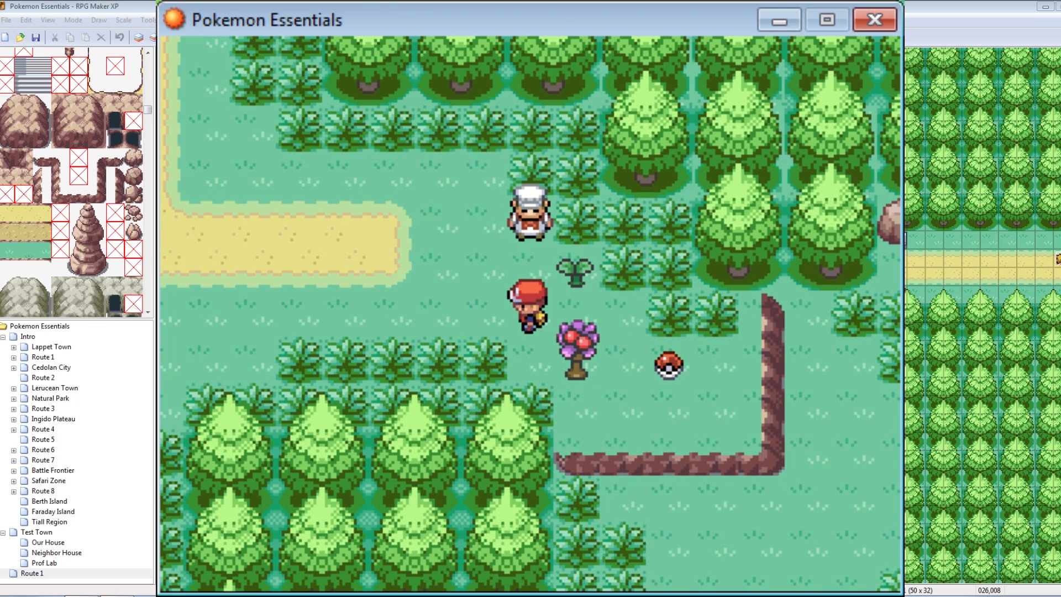
Step: Close the playtest, delete the berry tree and ball events from Route 1, and save the project
left_click(875, 19)
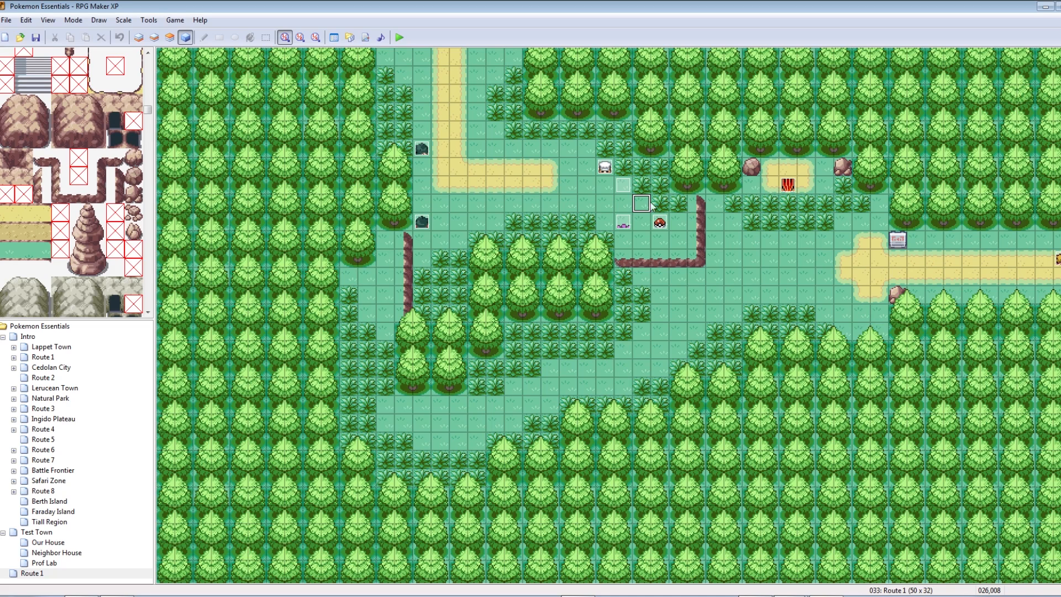
left_click(621, 224)
key("Delete")
left_click(661, 227)
key("Delete")
key("ctrl+s")
Step: Try the Switch and Self Switch conditions on a blank event at tile 026,009, and delete that event
double_click(627, 223)
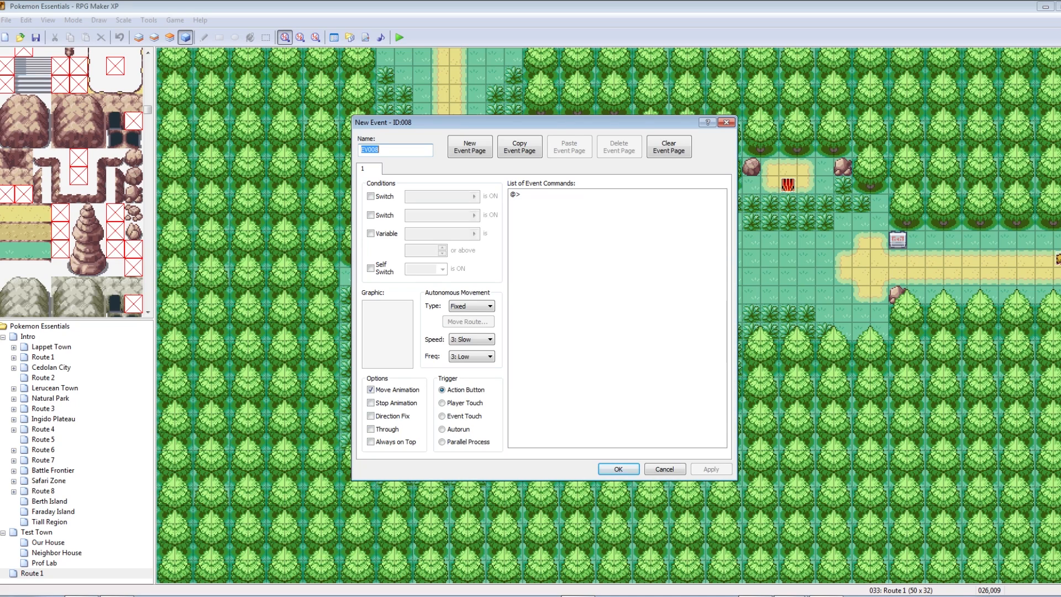
left_click(370, 196)
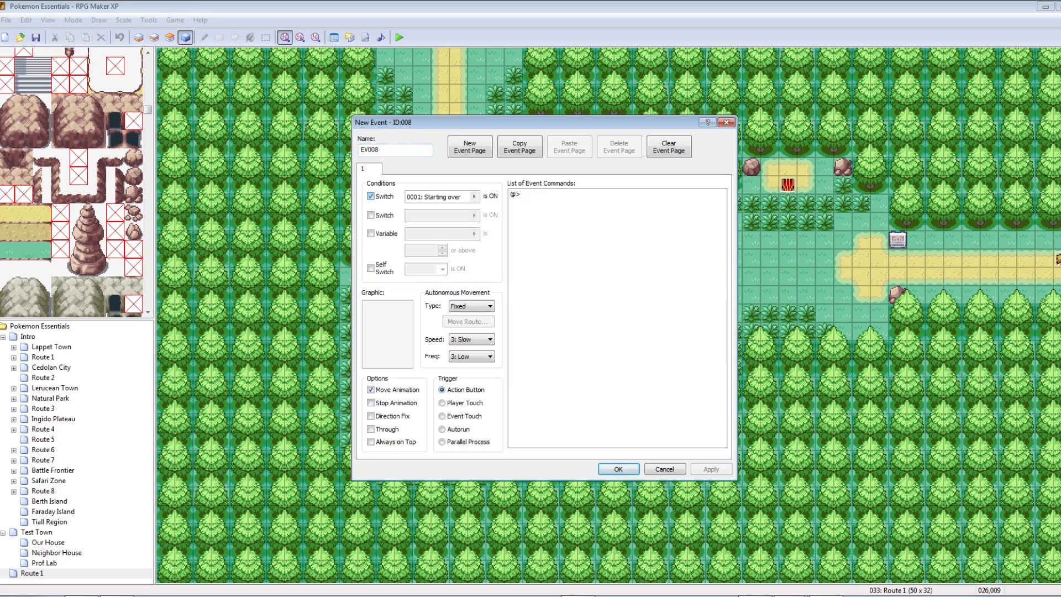
left_click(370, 196)
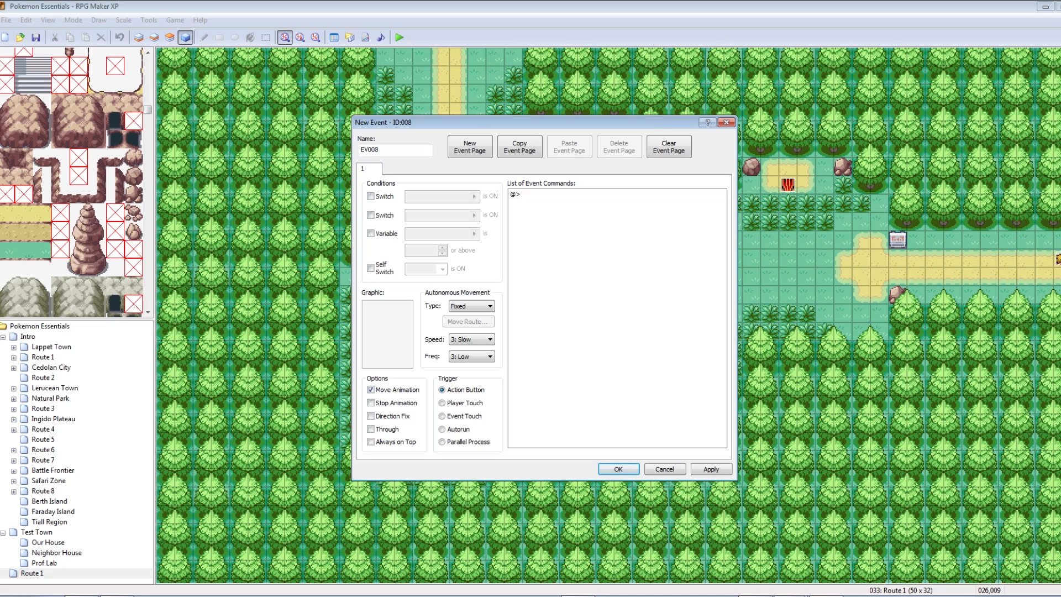
left_click(370, 268)
left_click(370, 268)
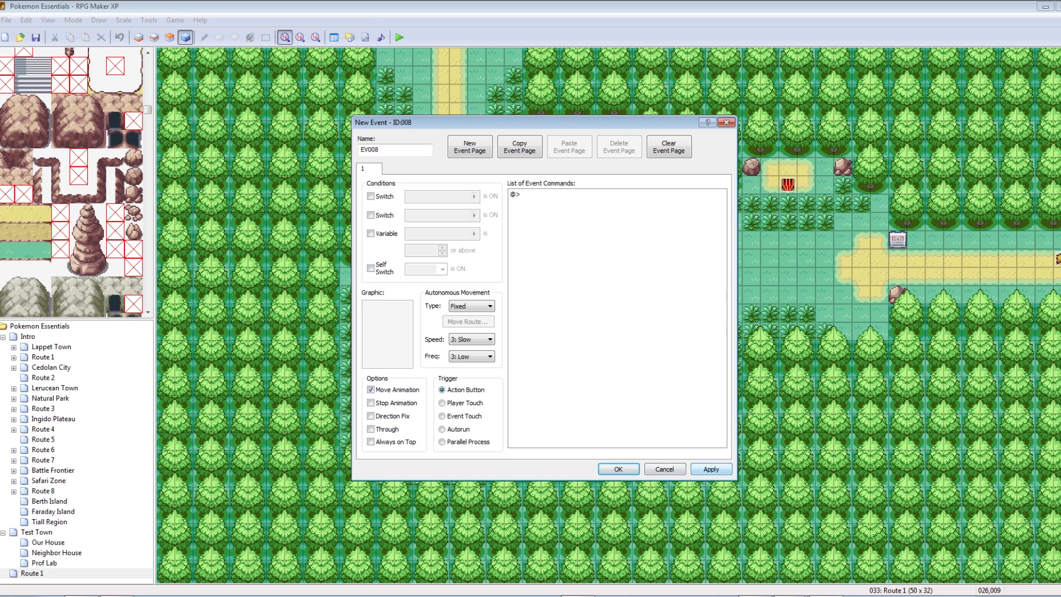
left_click(619, 468)
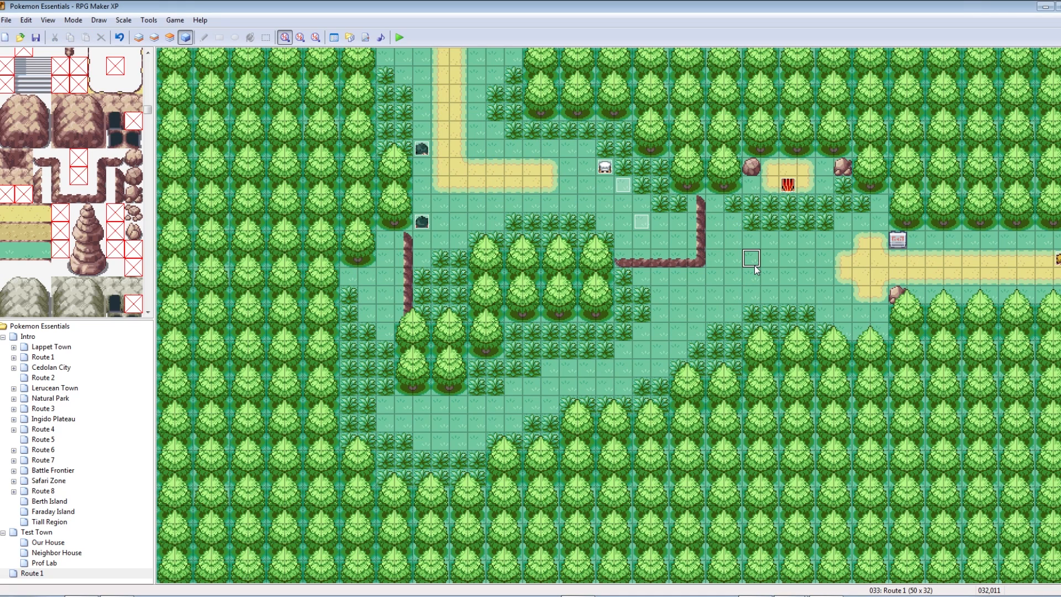
left_click(638, 227)
key("Delete")
Step: Create a new event on tile 028,009 with a dark-haired character graphic from the trchar set, and apply it
left_click(681, 228)
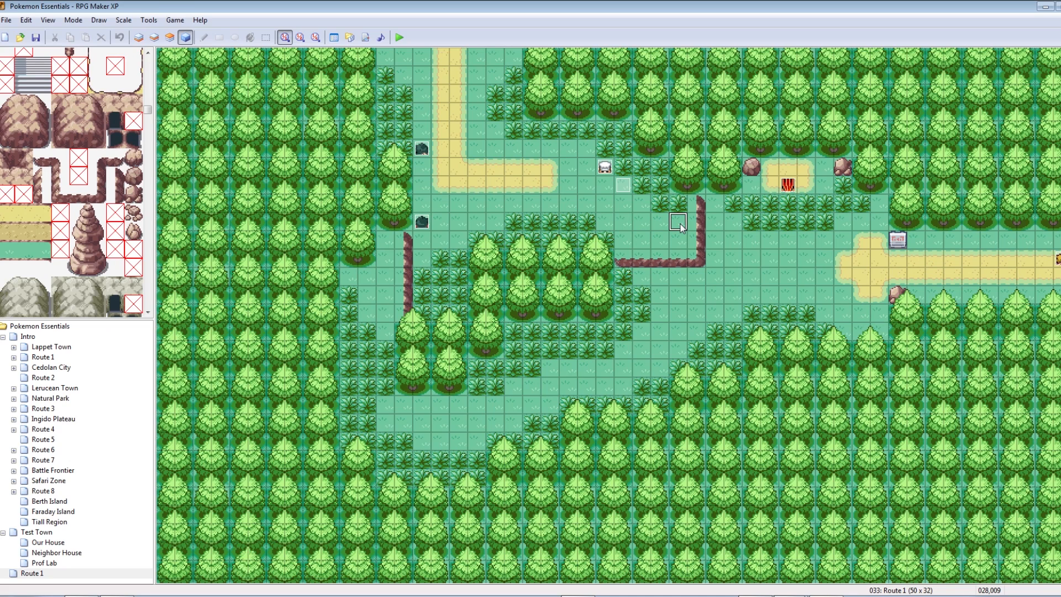
right_click(680, 223)
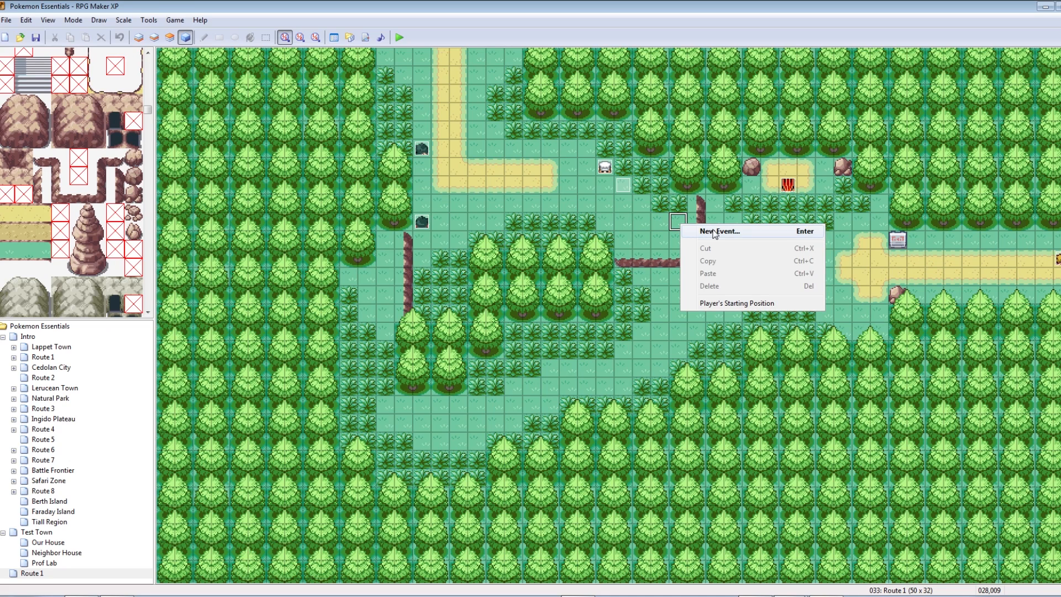
left_click(715, 232)
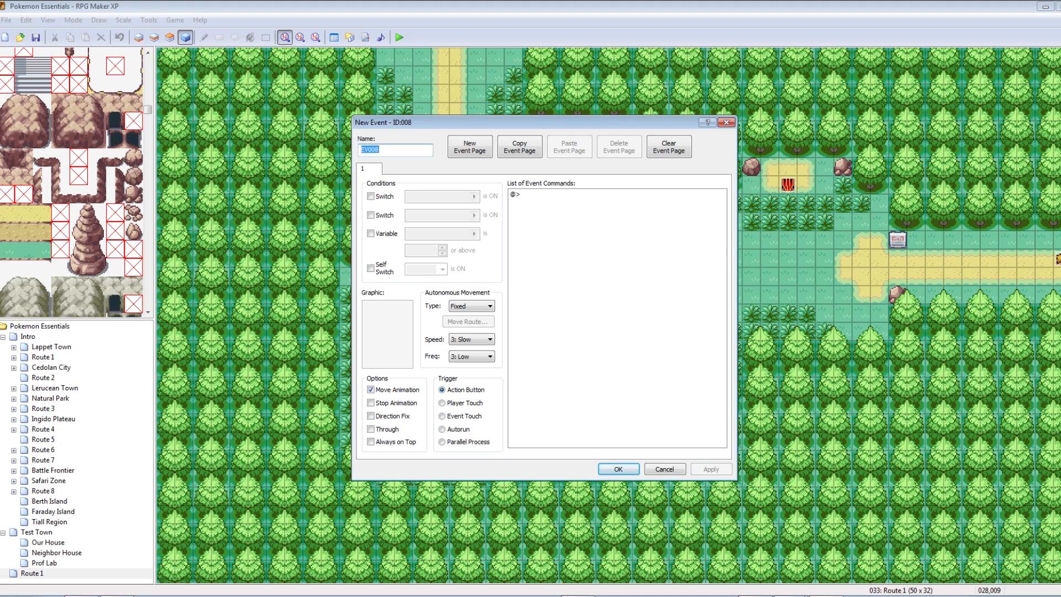
double_click(397, 332)
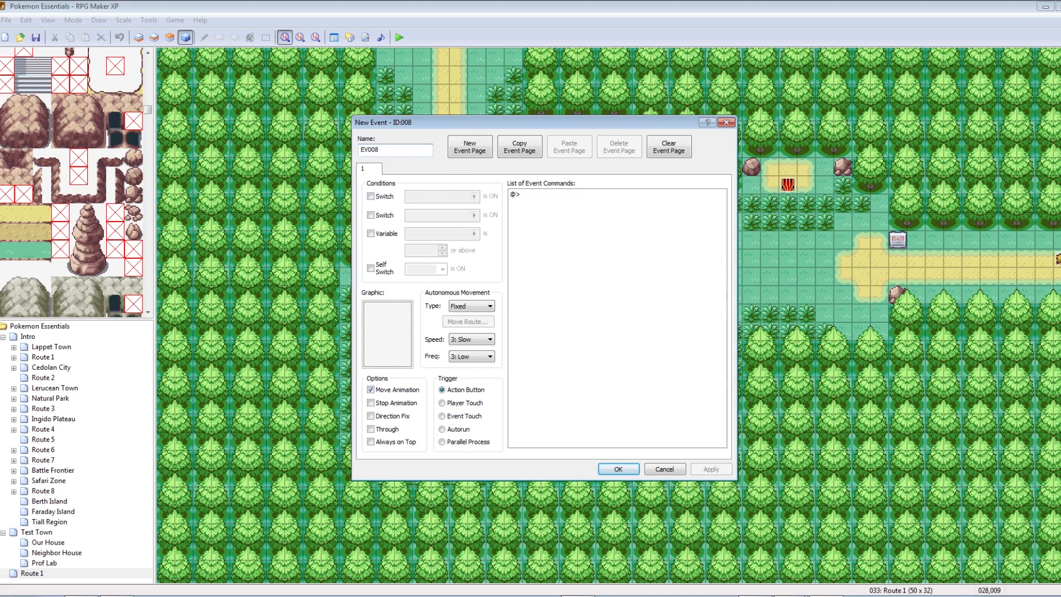
left_click(415, 332)
left_click_drag(466, 194, 466, 396)
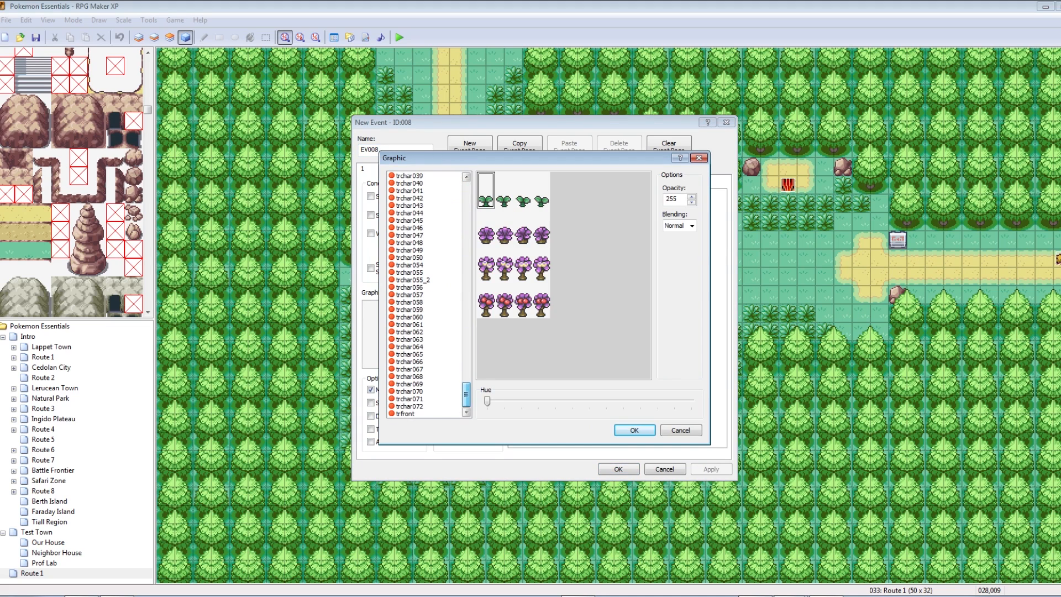
left_click(415, 339)
left_click(634, 429)
left_click(711, 469)
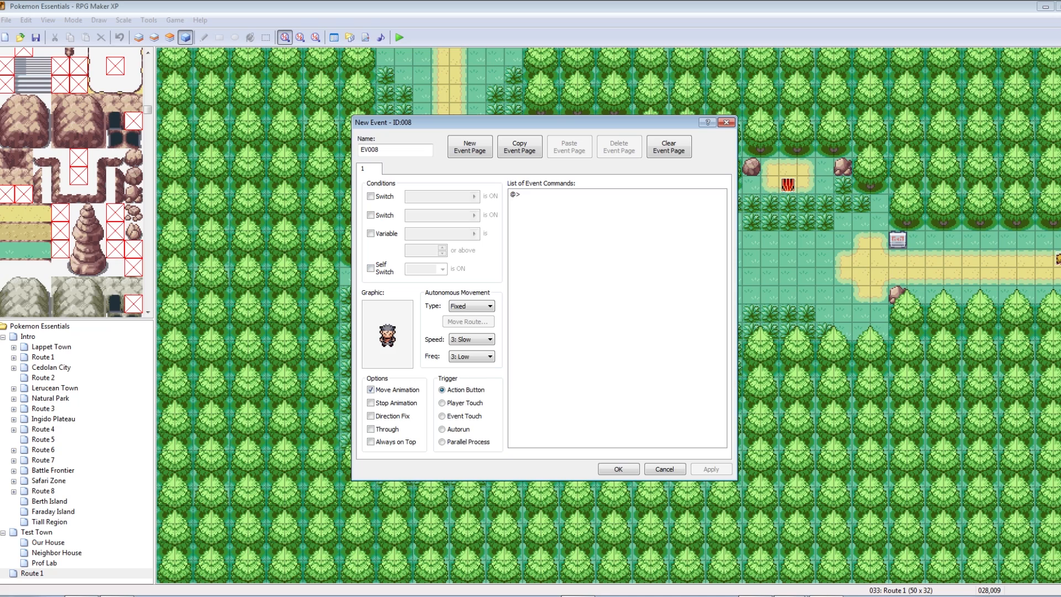
Step: Add a Show Text command reading "YO IM KOGA, PLEASED TO MEET YOU!" to the new character event
left_click(535, 195)
right_click(535, 197)
left_click(568, 204)
left_click(572, 229)
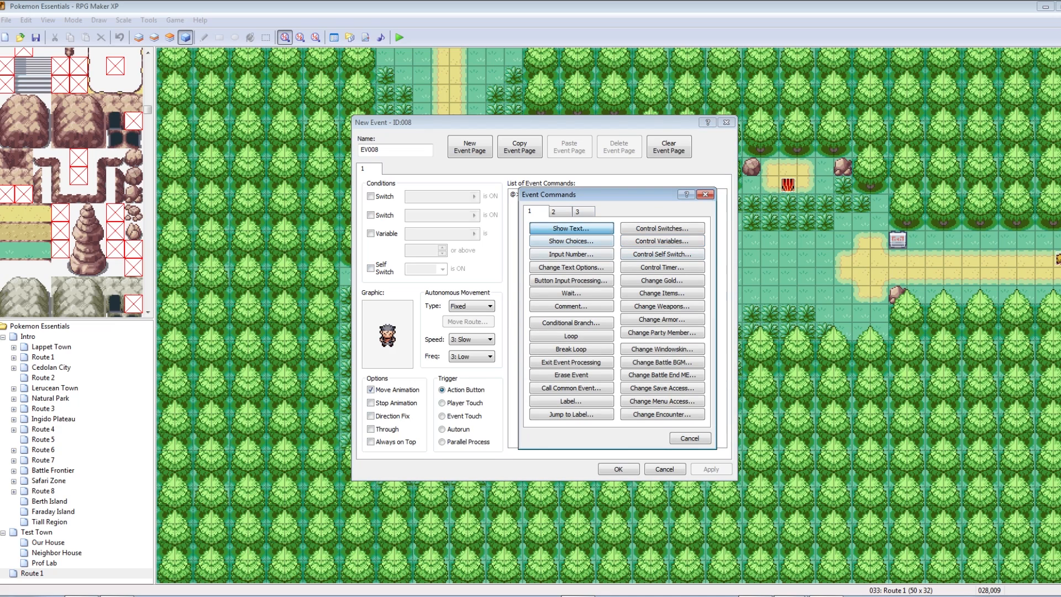
type("YO IM KO")
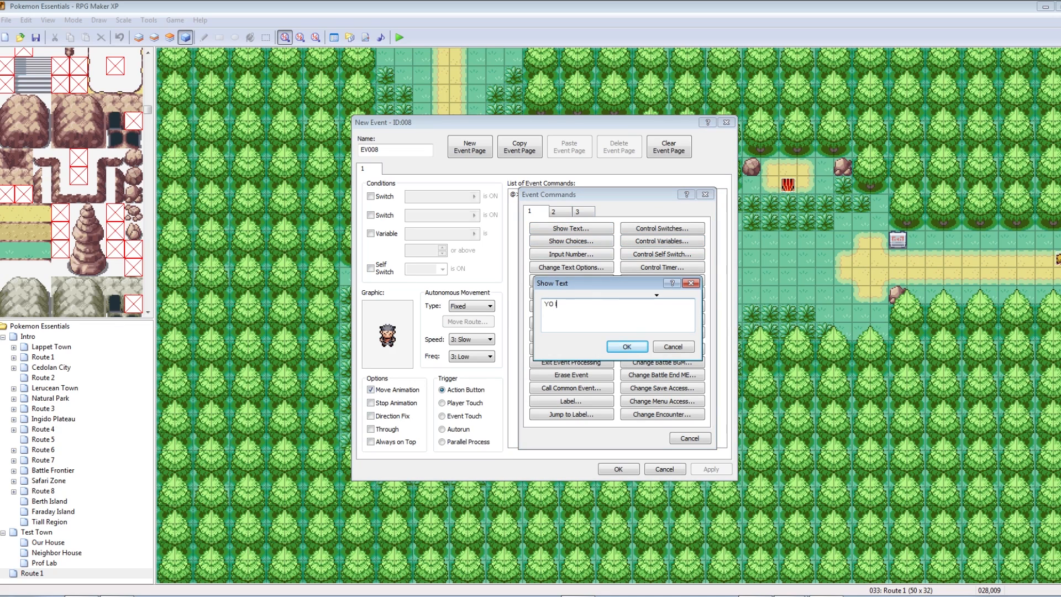
type("GA, PLEASED TO MEET")
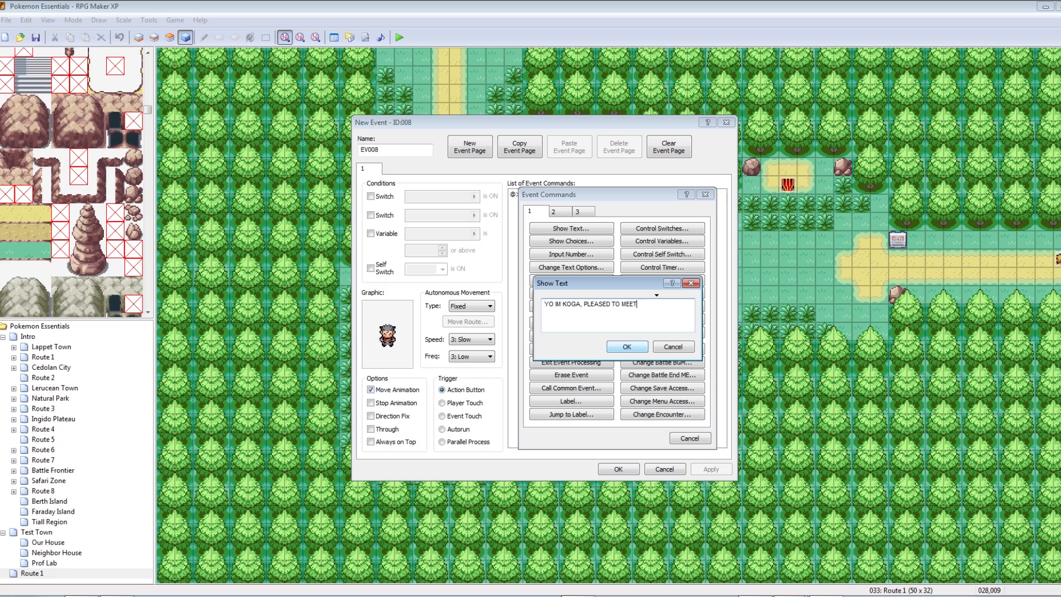
type(" YOU!")
left_click(627, 346)
Step: Add a Control Self Switch command turning self switch A ON after the greeting text, and apply it
right_click(532, 202)
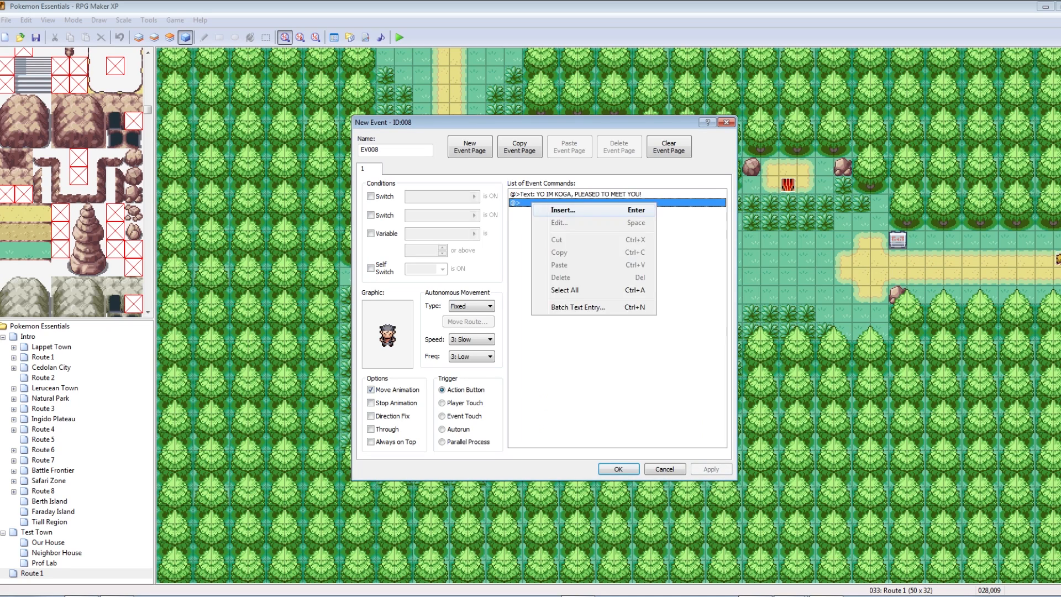
left_click(563, 210)
left_click(662, 254)
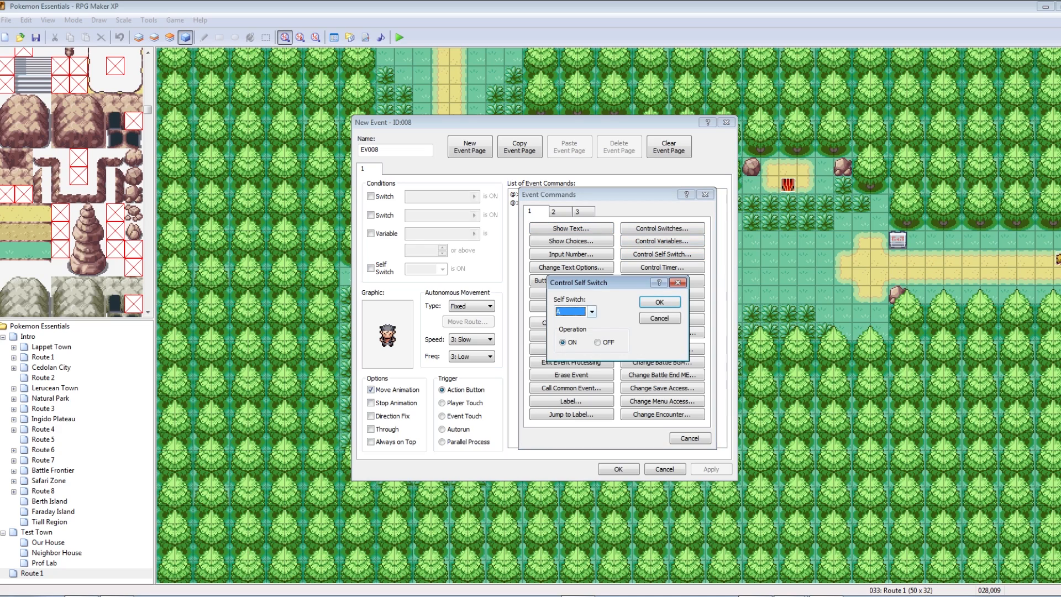
left_click(591, 311)
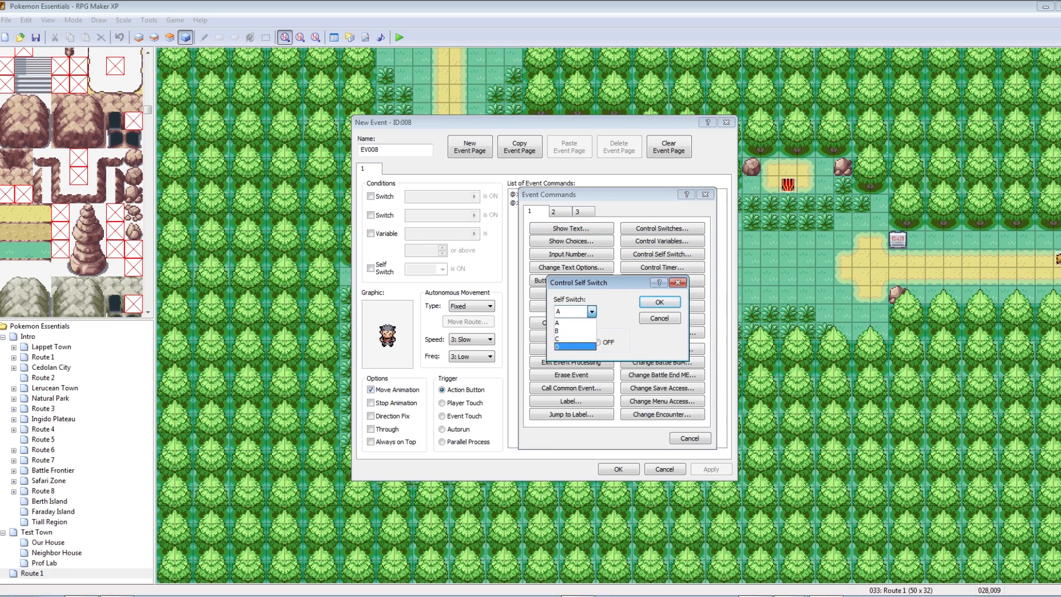
left_click(572, 322)
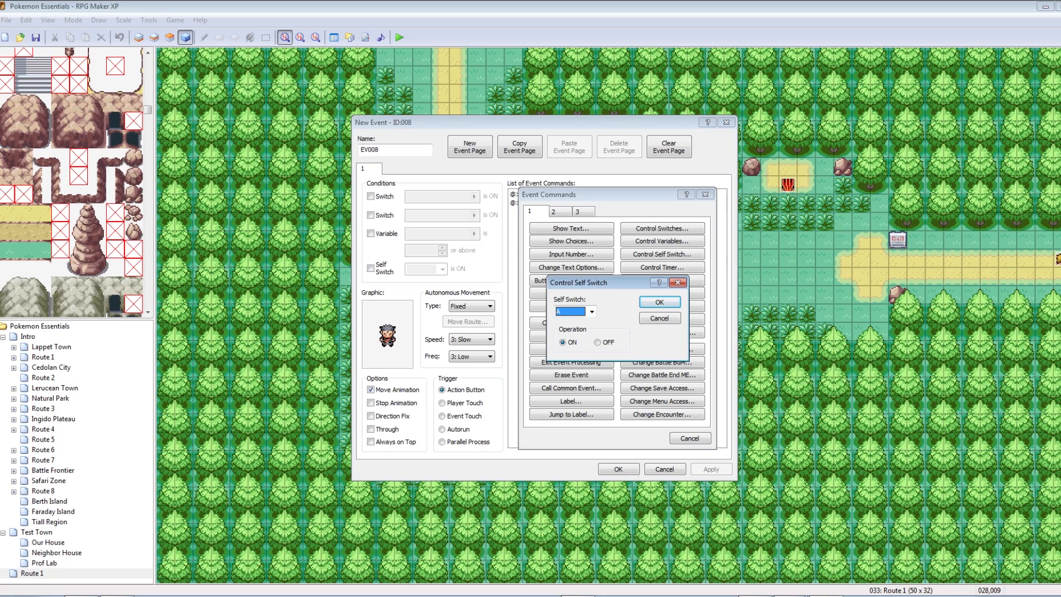
left_click(659, 302)
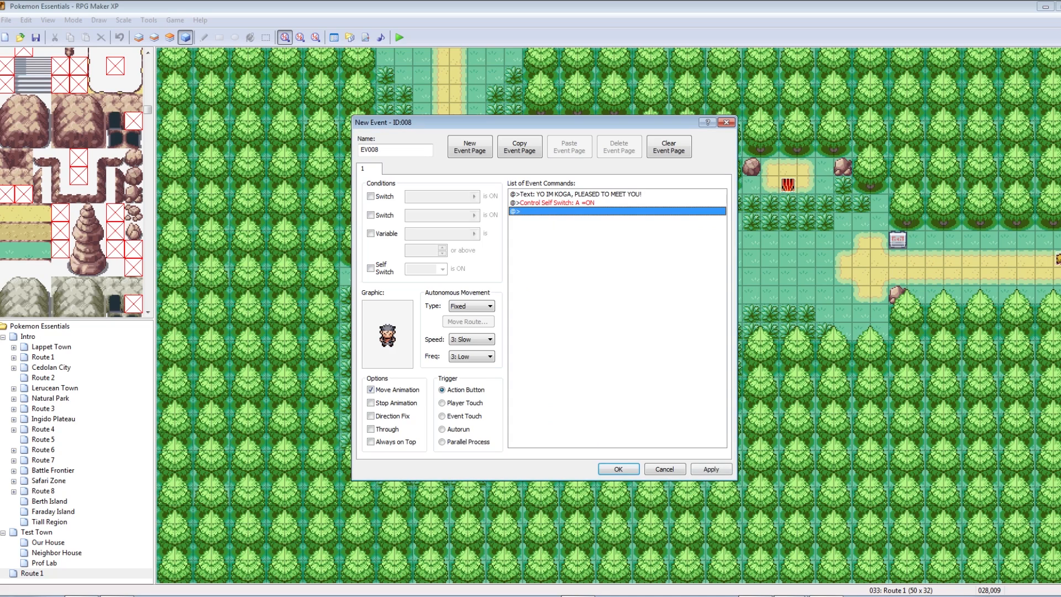
left_click(711, 469)
left_click(576, 194)
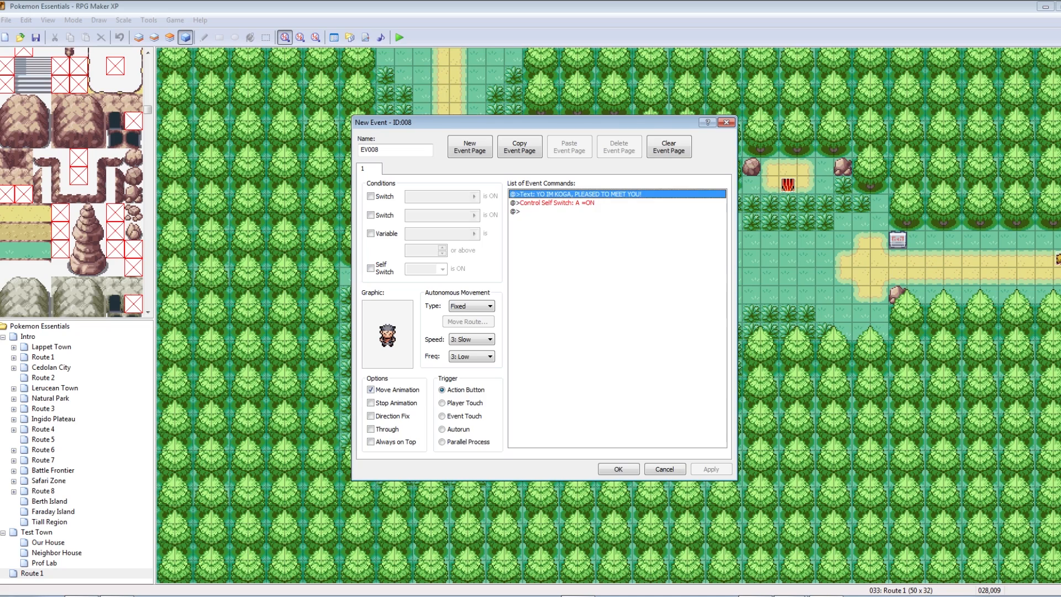
left_click(576, 203)
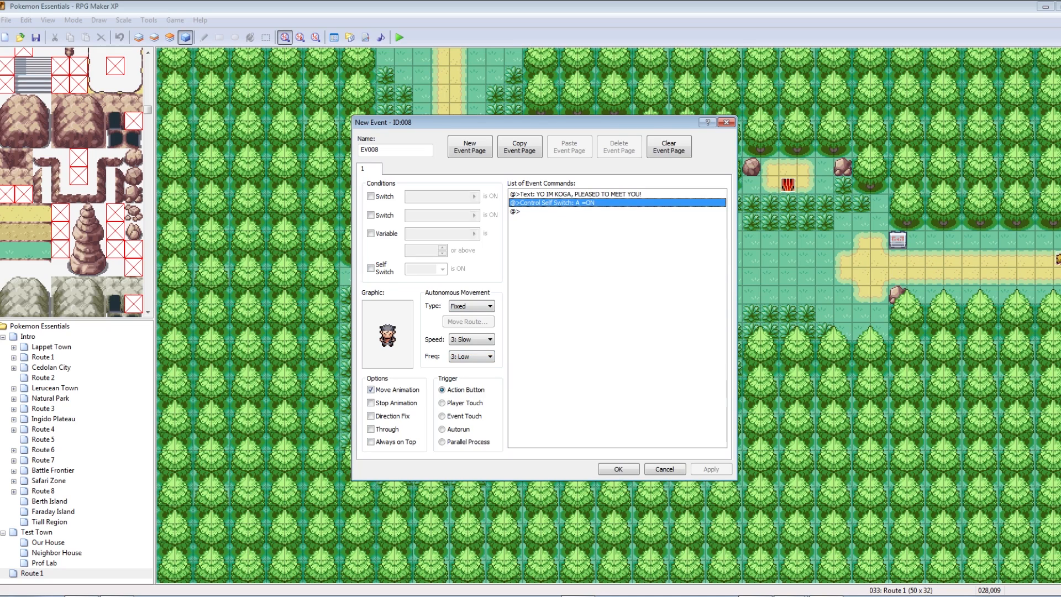
Step: Add a second event page conditioned on self switch A being ON, and apply it
left_click(470, 147)
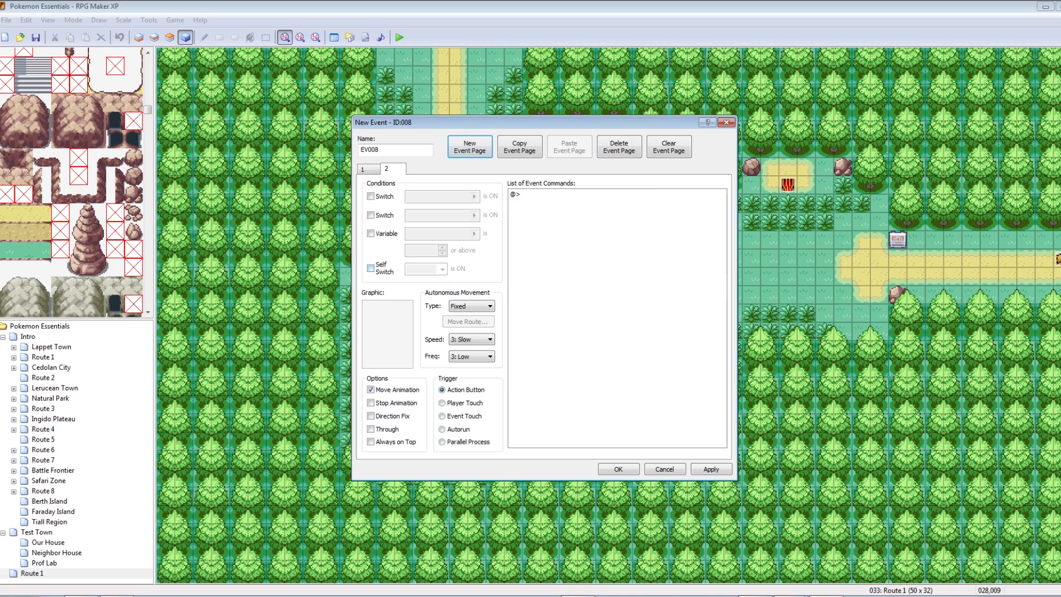
left_click(371, 268)
double_click(387, 334)
left_click_drag(466, 194, 466, 386)
left_click(681, 430)
left_click(711, 469)
Step: Give the second page the same trchar063 character graphic as page 1
left_click(367, 169)
double_click(387, 334)
left_click(634, 429)
left_click(393, 169)
double_click(387, 335)
scroll(426, 293, "down", 10)
left_click_drag(466, 383, 466, 396)
left_click(423, 339)
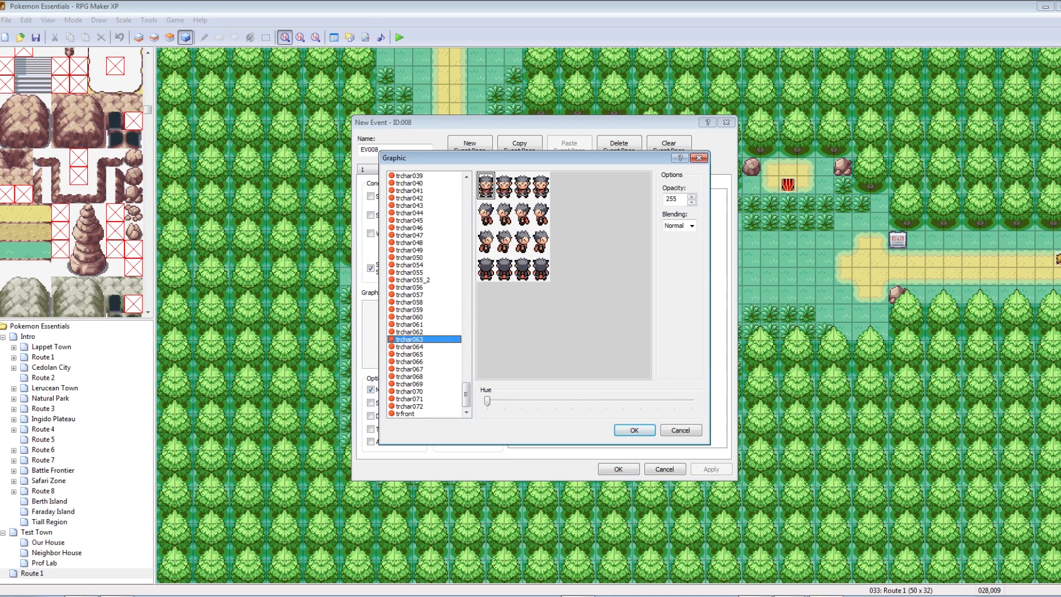
left_click(634, 429)
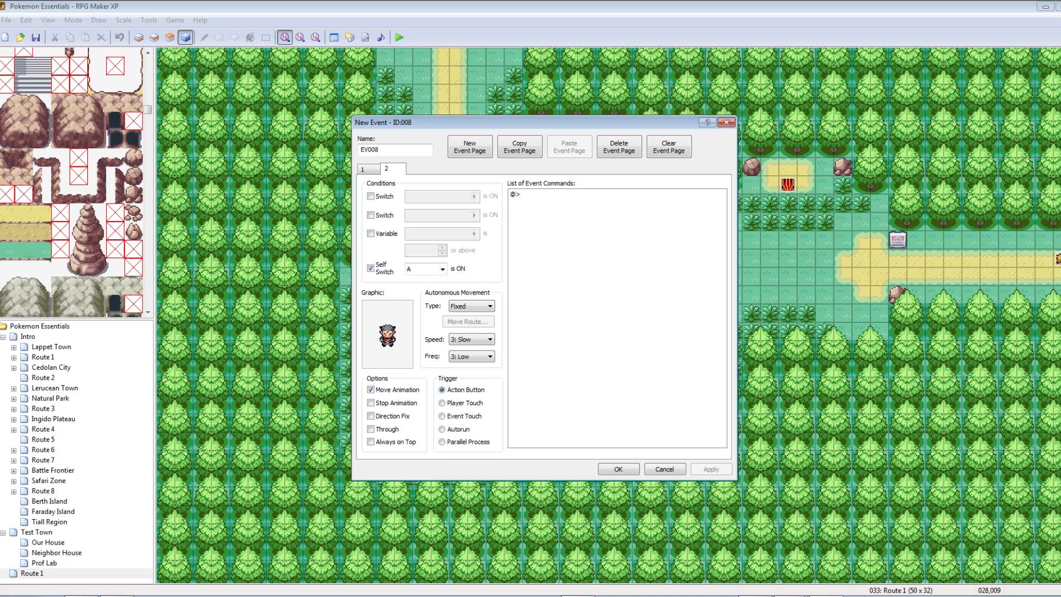
Step: Add the text "Hey, havent we already met before?" to page 2, and confirm the event
left_click(367, 169)
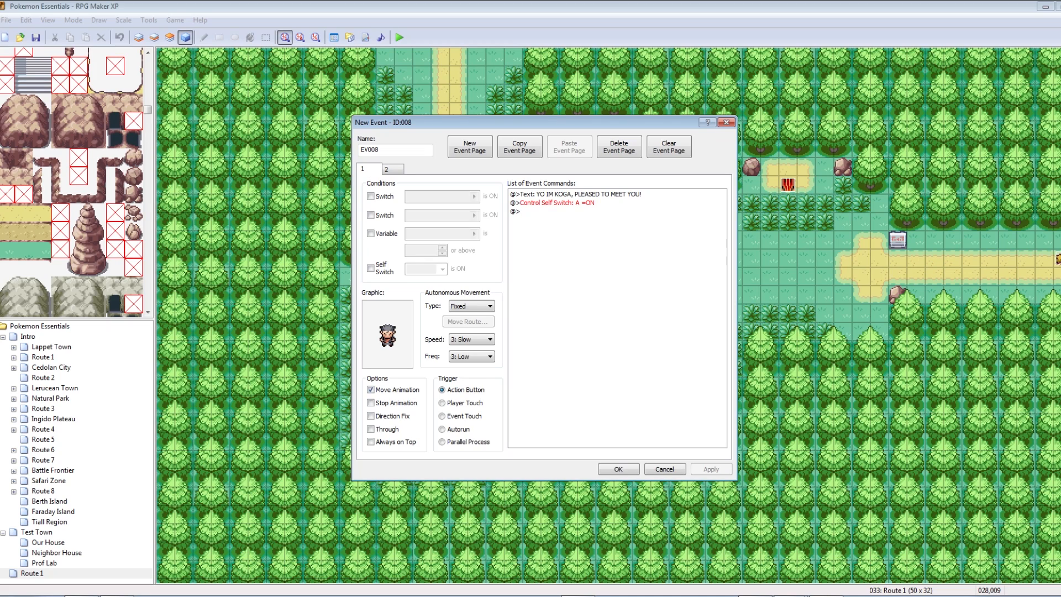
left_click(392, 169)
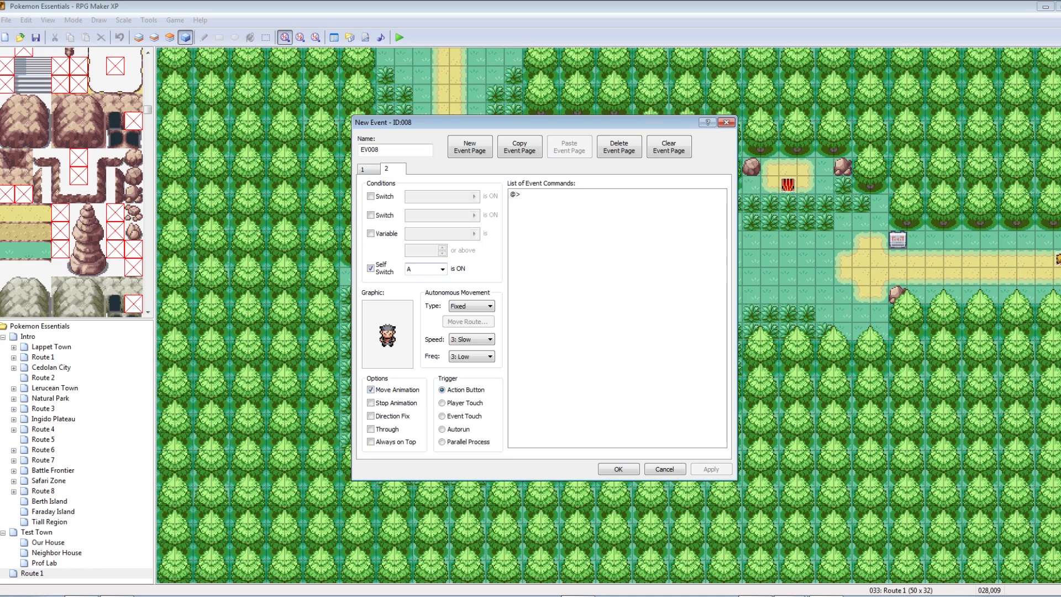
double_click(571, 195)
left_click(572, 228)
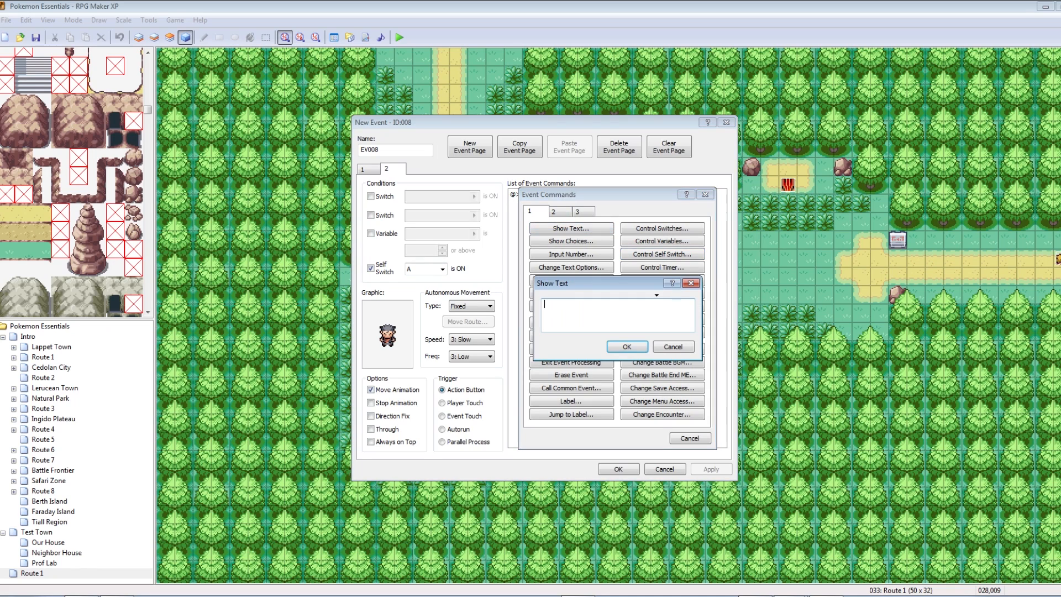
type("Hey, havent we already met before?")
left_click(626, 347)
left_click(711, 469)
left_click(618, 469)
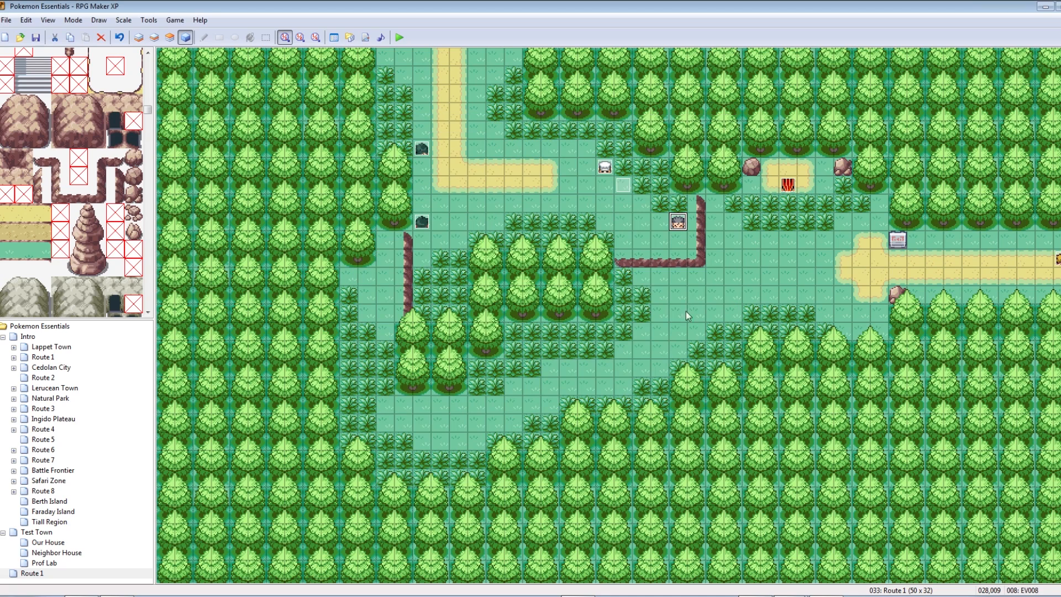
Step: Playtest the game, continue the saved game, talk to the dark-haired character repeatedly, and close the playtest
left_click(399, 37)
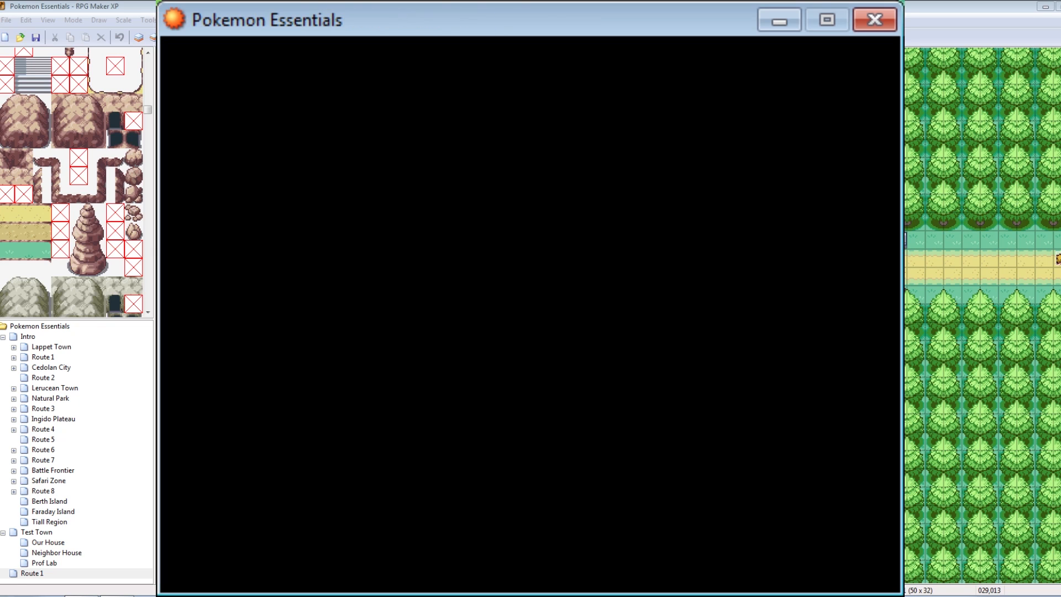
key("Return")
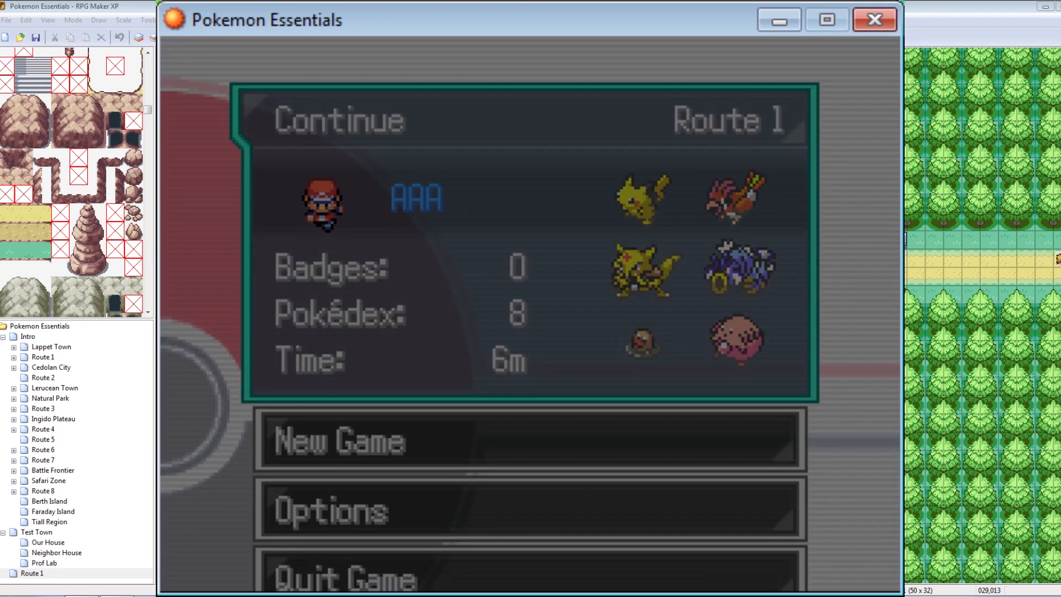
key("Down")
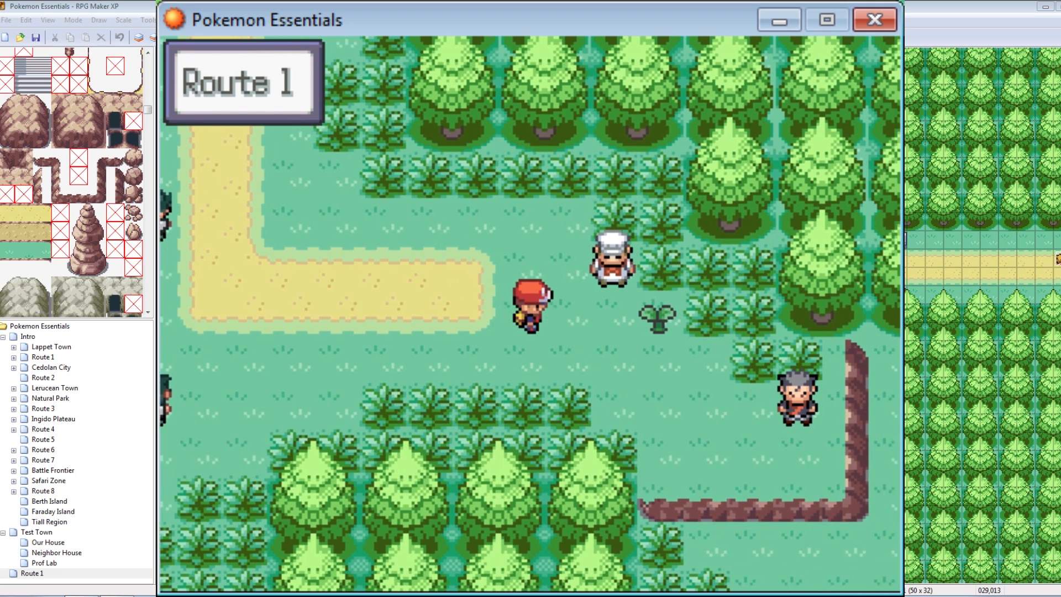
key("Right")
key("Right")
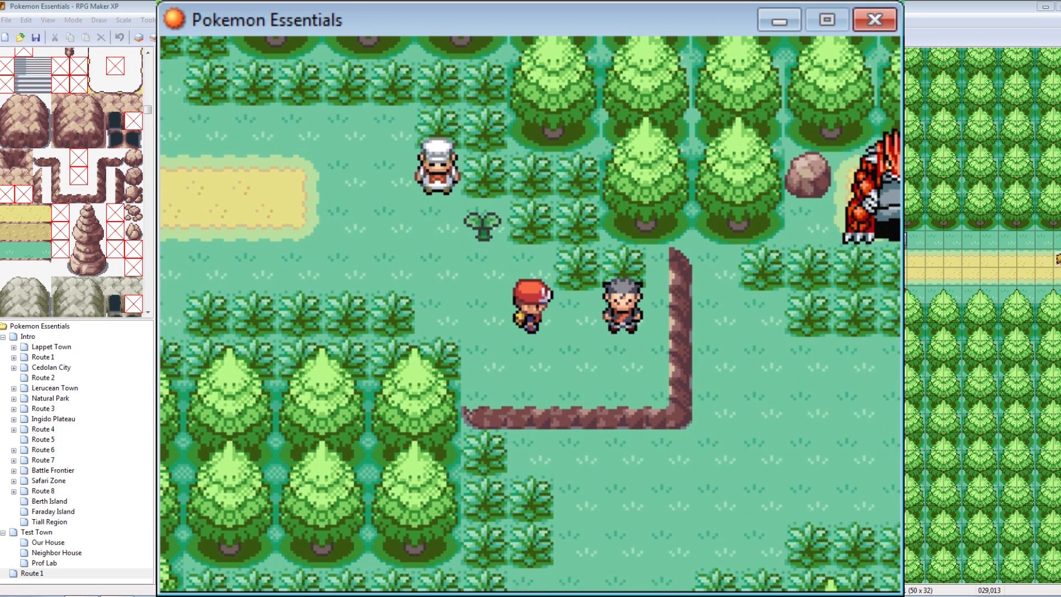
key("Return")
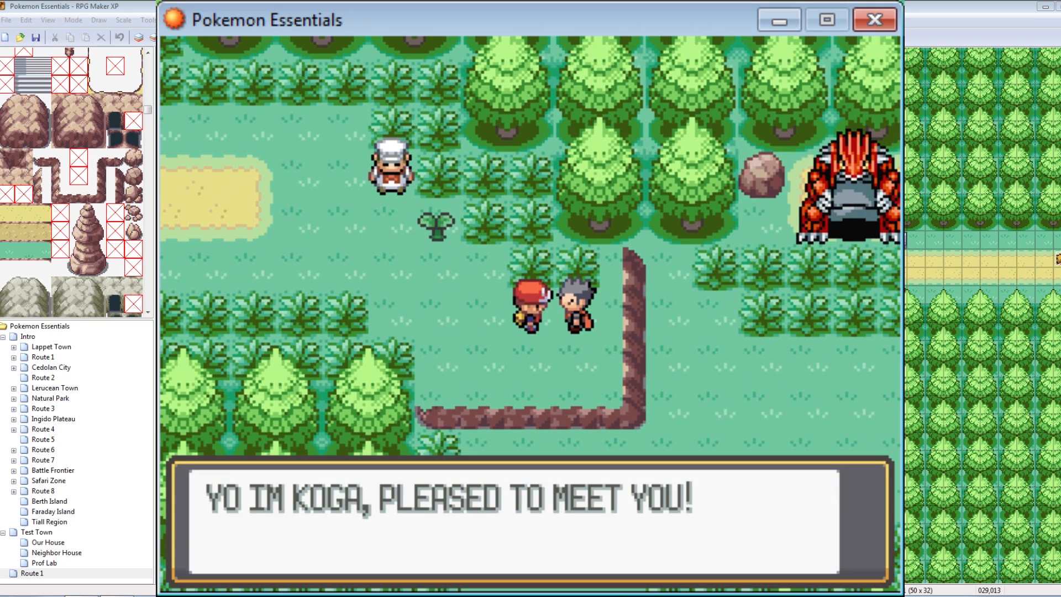
key("Return")
key("Return")
key("Return")
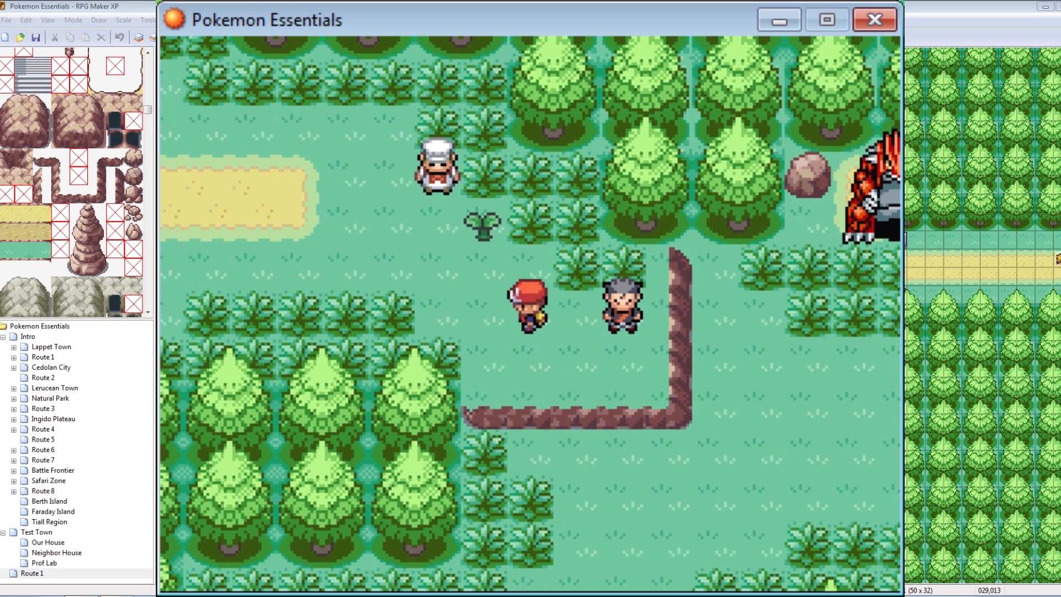
key("Return")
key("Return")
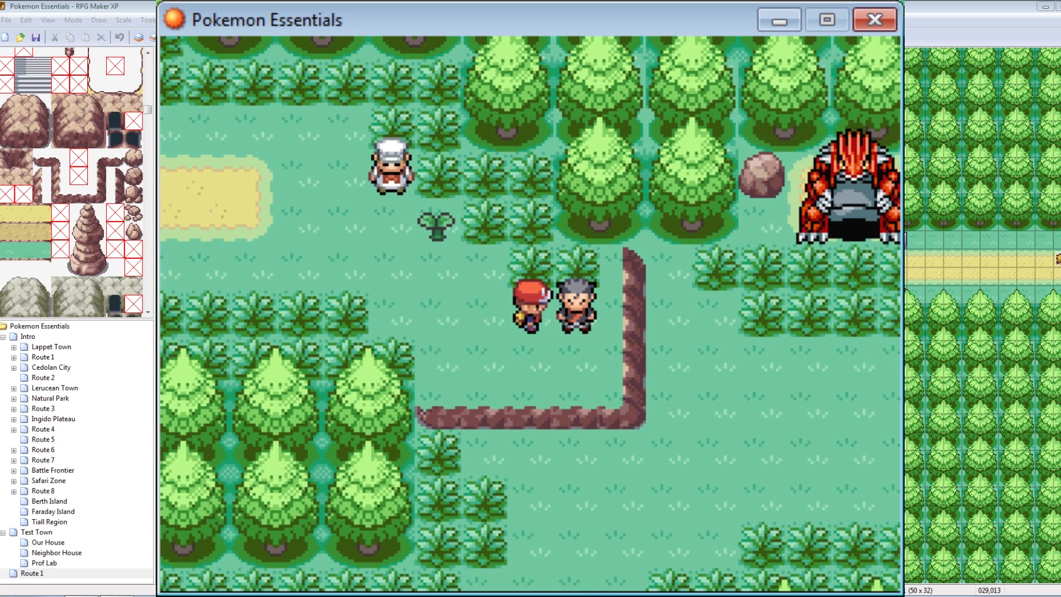
left_click(875, 20)
Step: Review the commands and self switch condition on both pages of the dark-haired character's event, without changing it
right_click(679, 222)
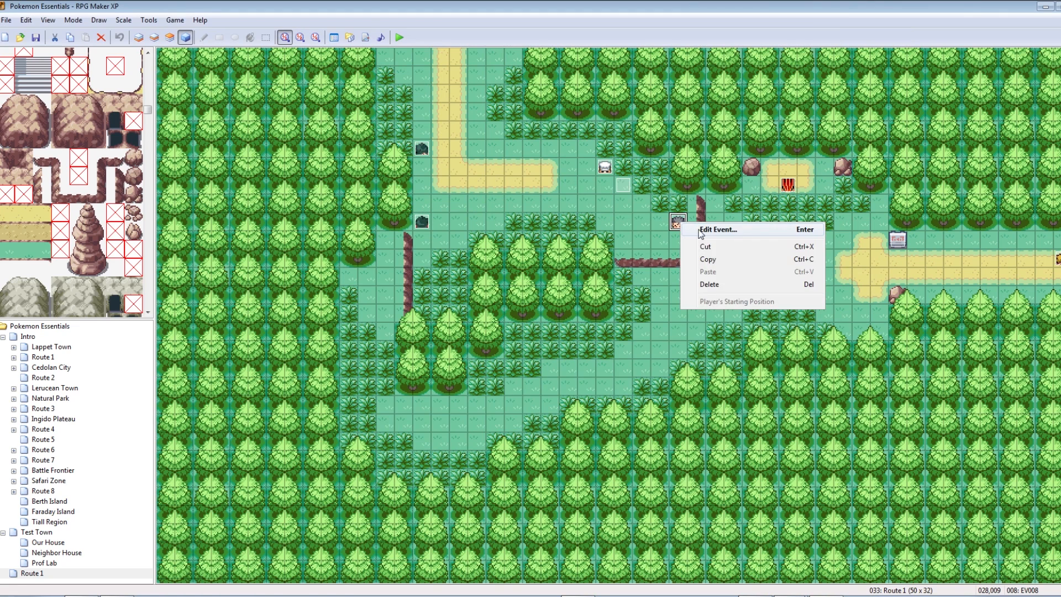
left_click(704, 231)
left_click(393, 169)
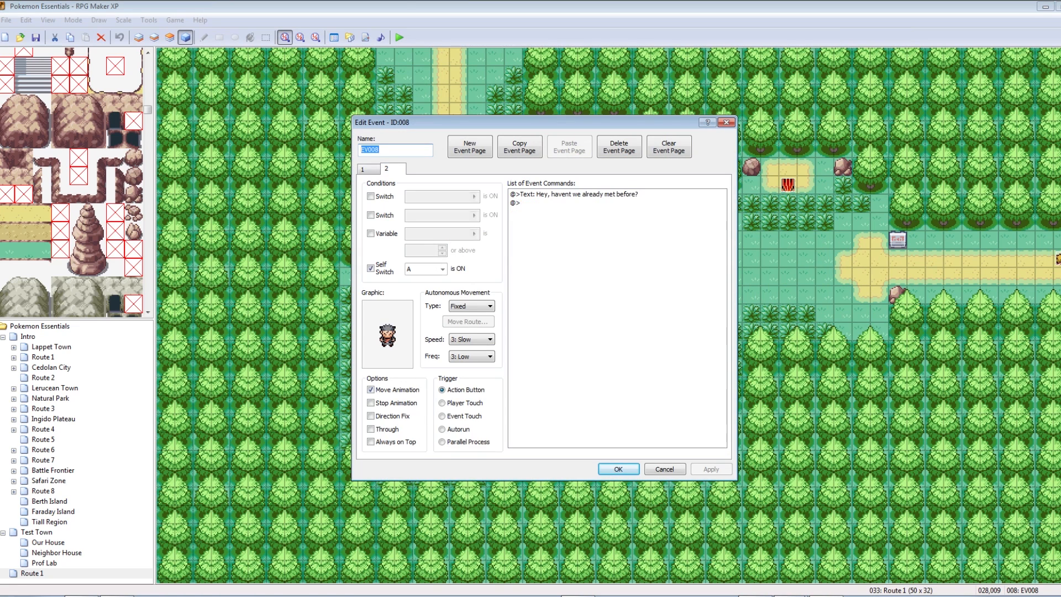
left_click(574, 203)
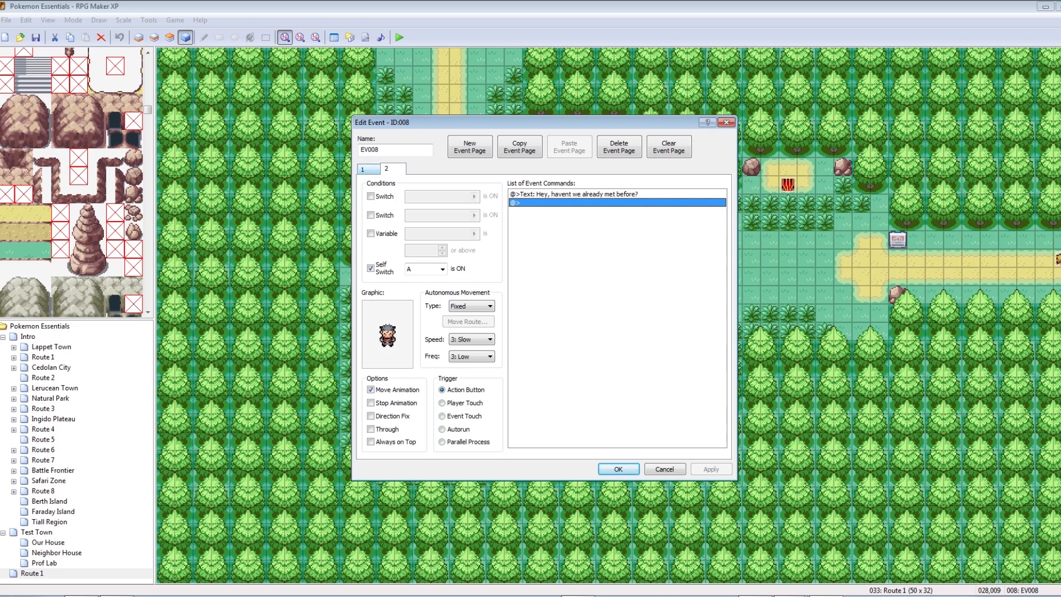
left_click(369, 169)
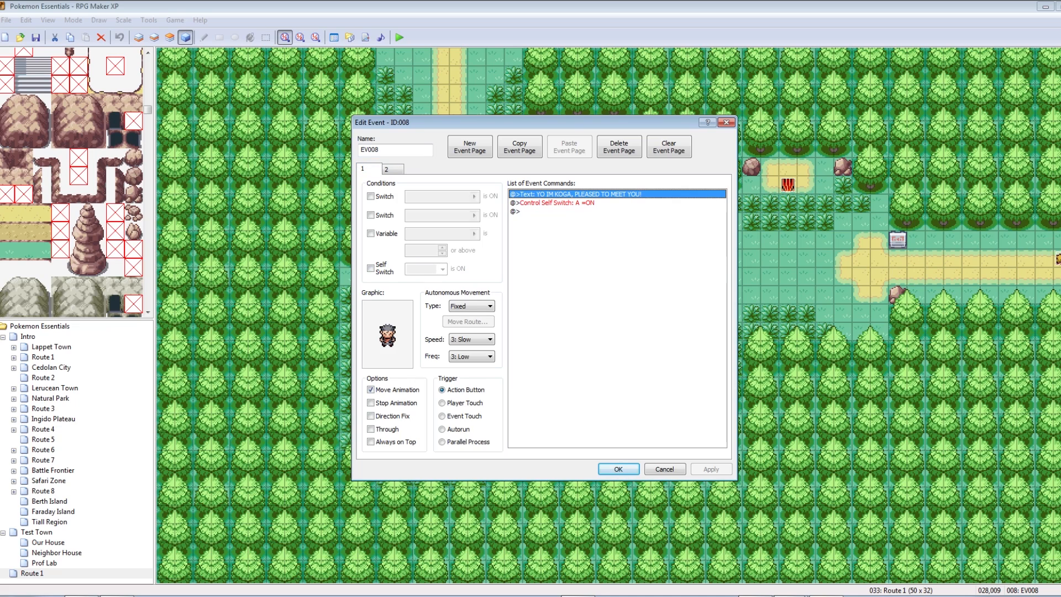
left_click(393, 170)
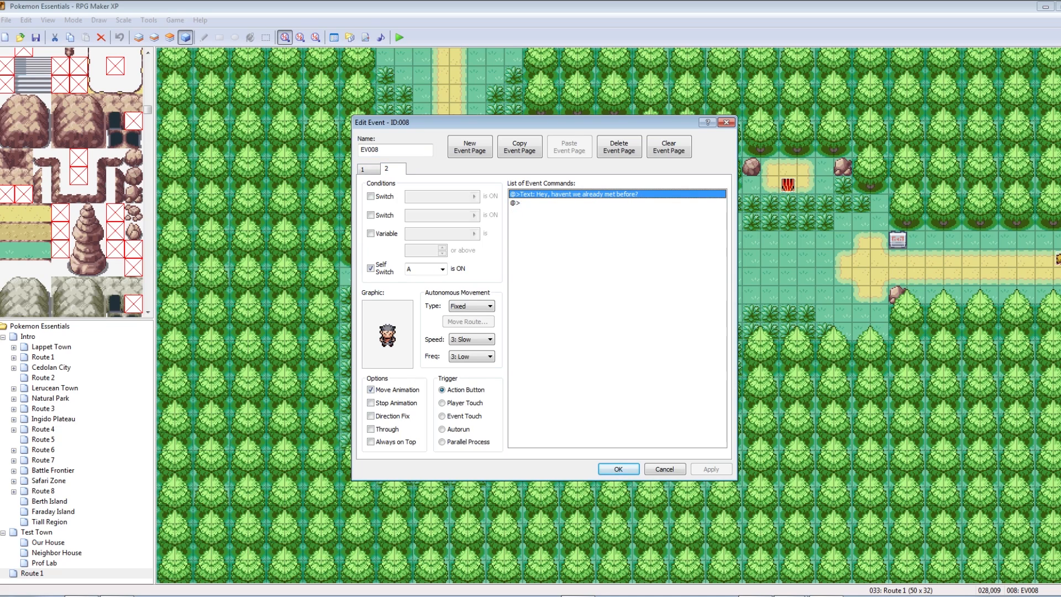
left_click(664, 469)
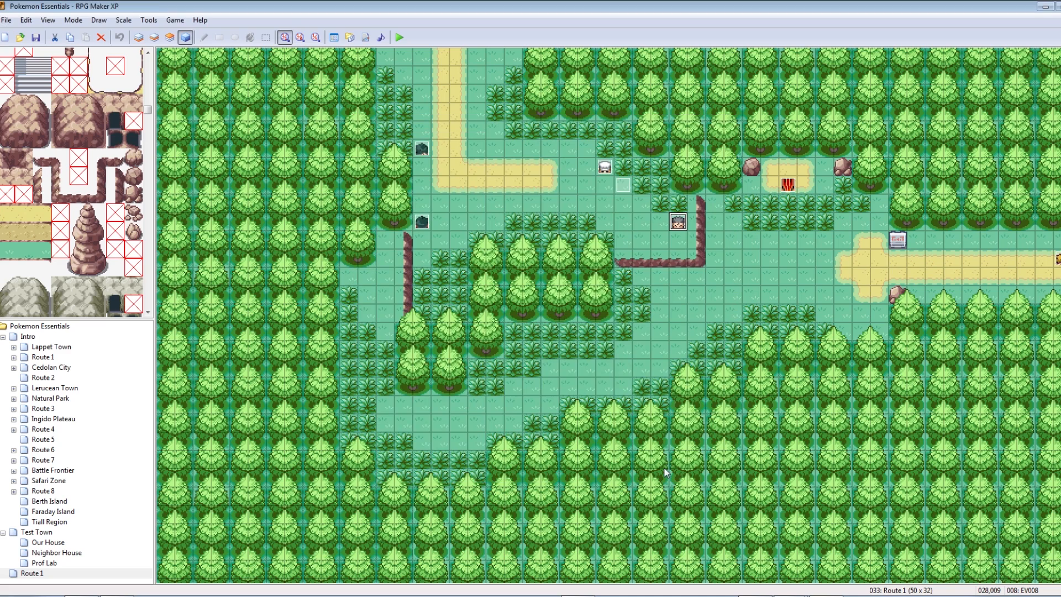
Step: Create a new event on tile 031,010 of Route 1
left_click(677, 221)
left_click(752, 248)
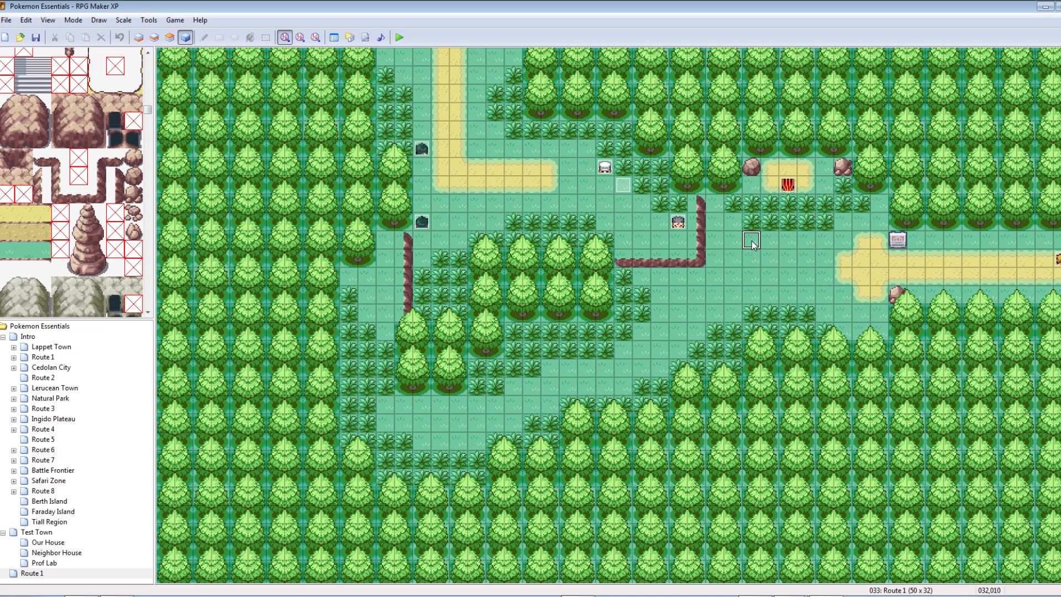
right_click(731, 246)
left_click(757, 255)
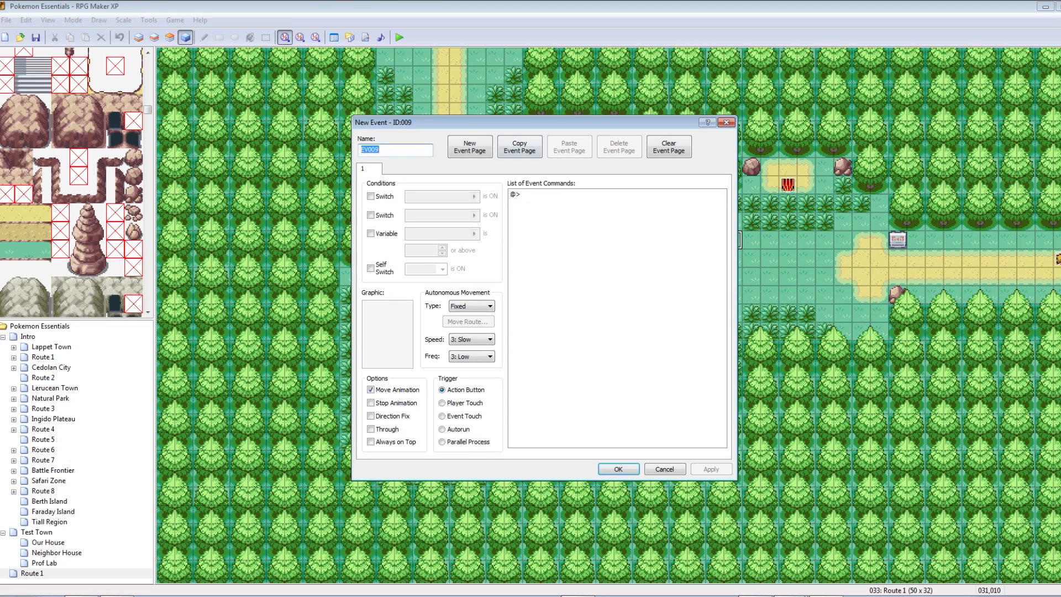
left_click(470, 146)
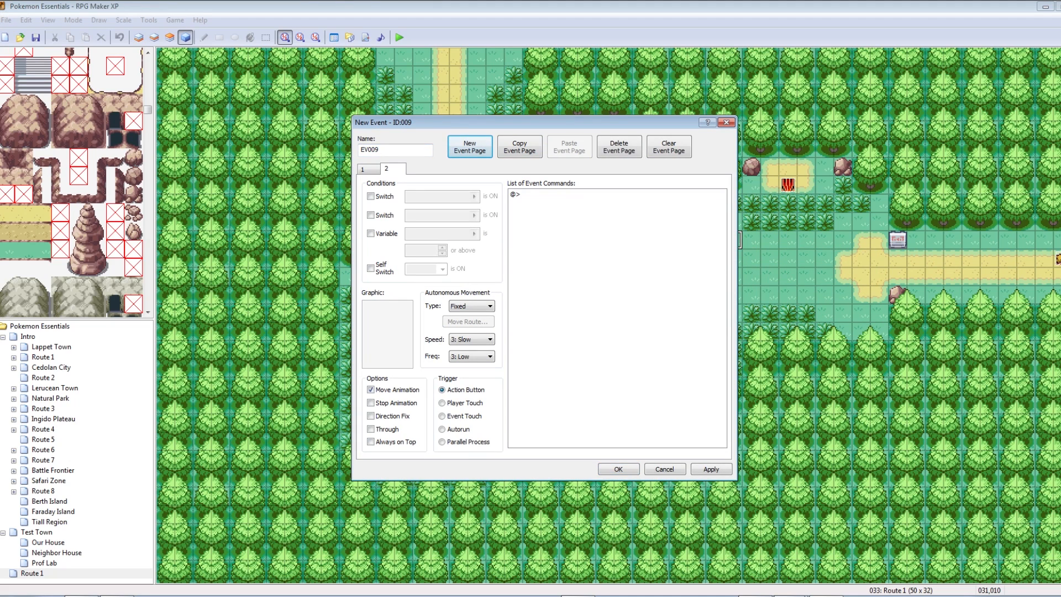
left_click(618, 146)
left_click(529, 195)
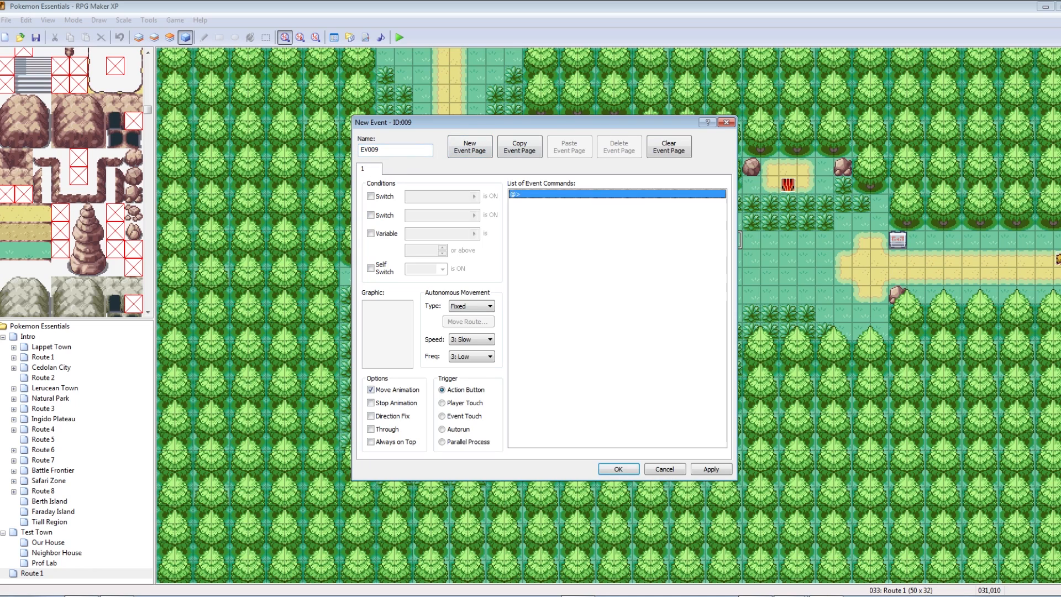
right_click(529, 195)
left_click(562, 203)
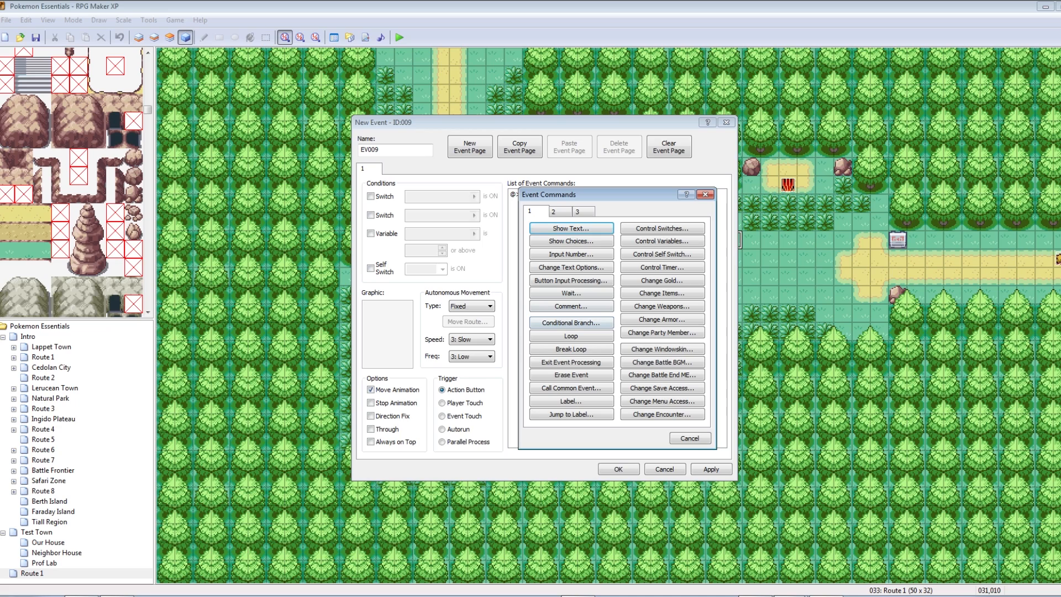
key("Escape")
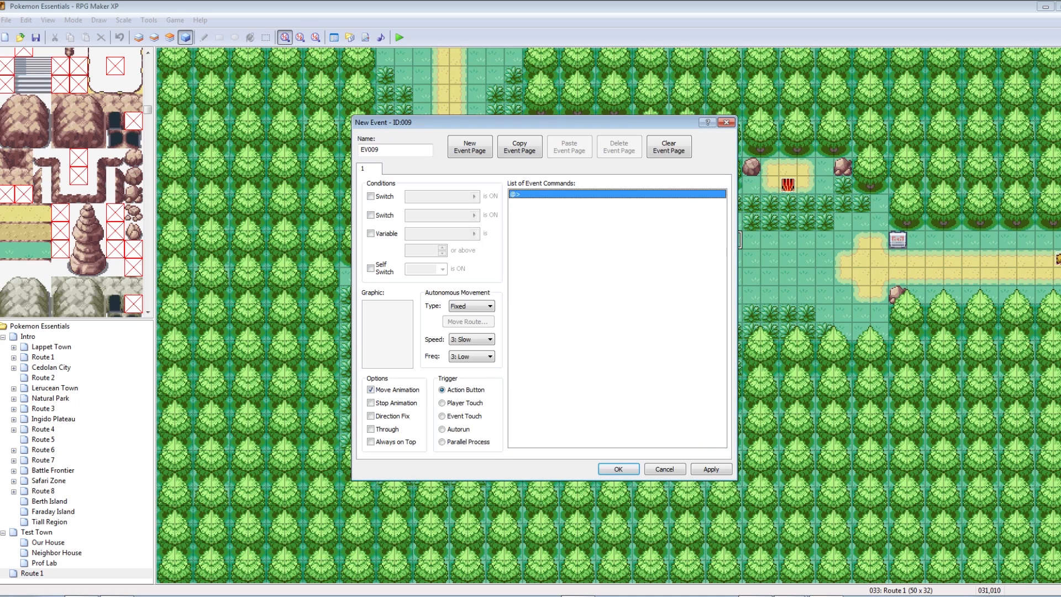
Step: Try the Switch condition on the new event's page, leave it off, and enable the Variable condition instead
left_click(371, 196)
left_click(371, 197)
left_click(371, 197)
left_click(371, 197)
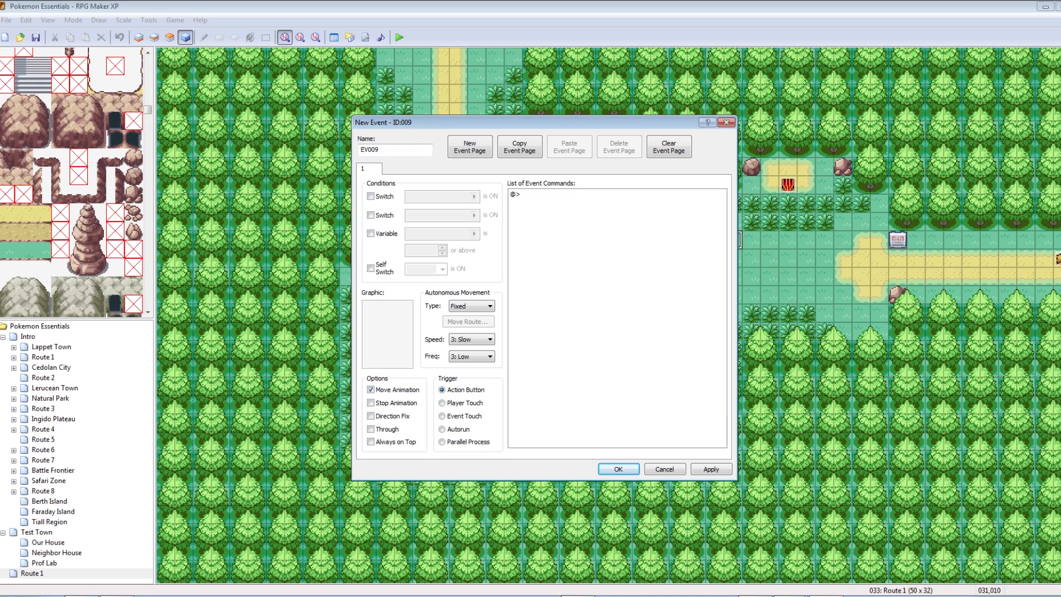
left_click(371, 233)
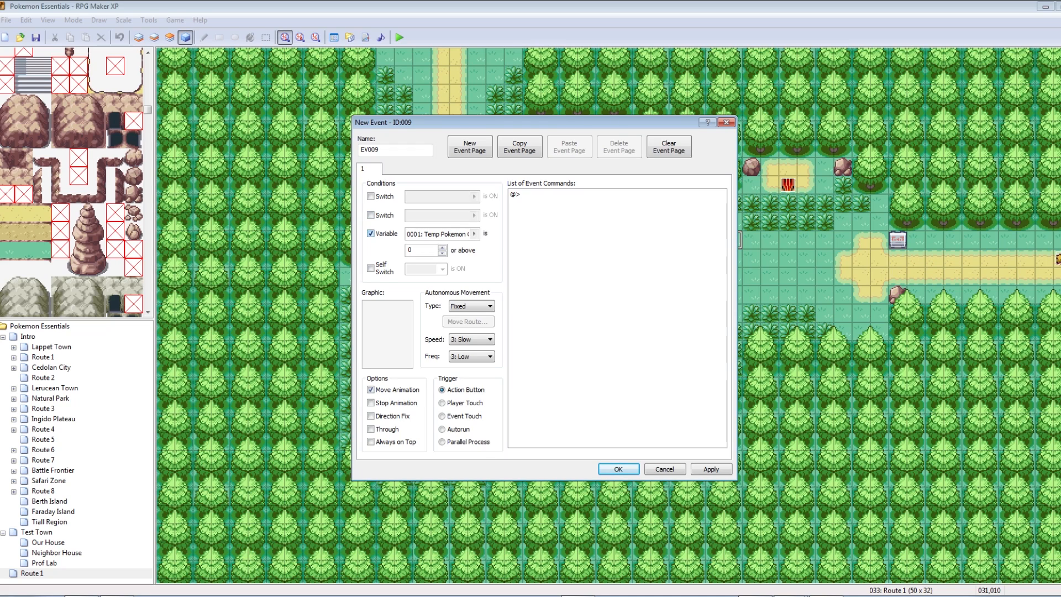
Step: Turn off the new event's Variable condition, try the Self Switch condition, and discard the new event
left_click(371, 234)
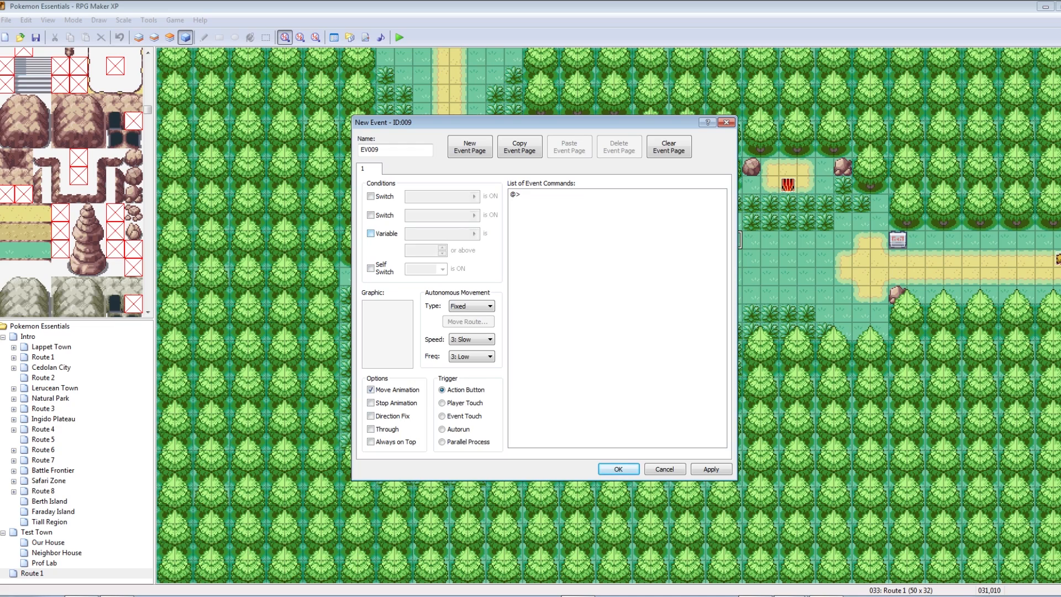
left_click(371, 268)
left_click(370, 268)
left_click(618, 468)
Step: Open the dark-haired character's event at tile 028,009 and delete the text and self switch commands from page 1
right_click(680, 223)
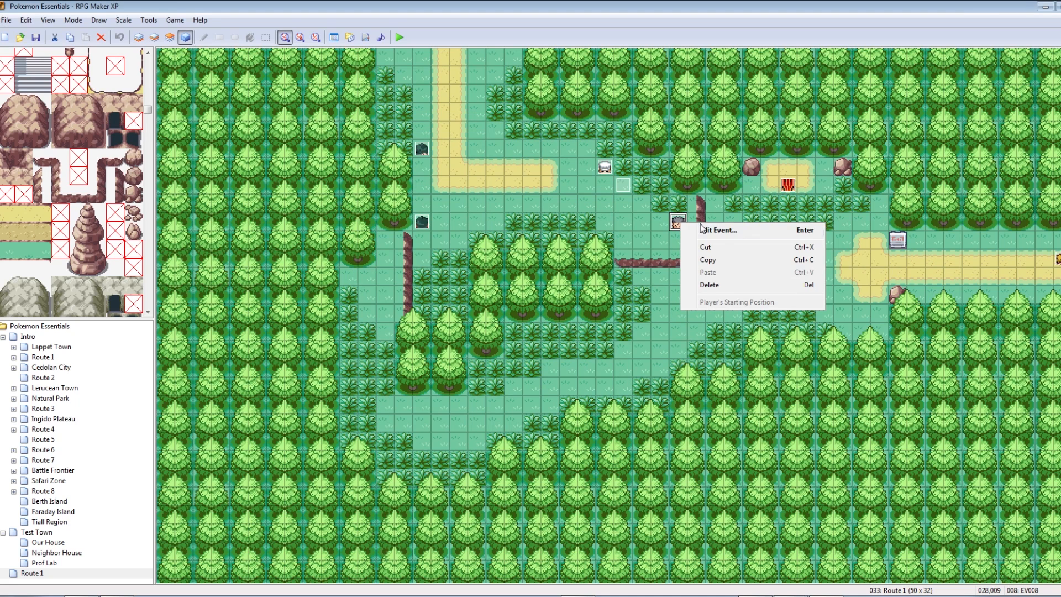
left_click(712, 230)
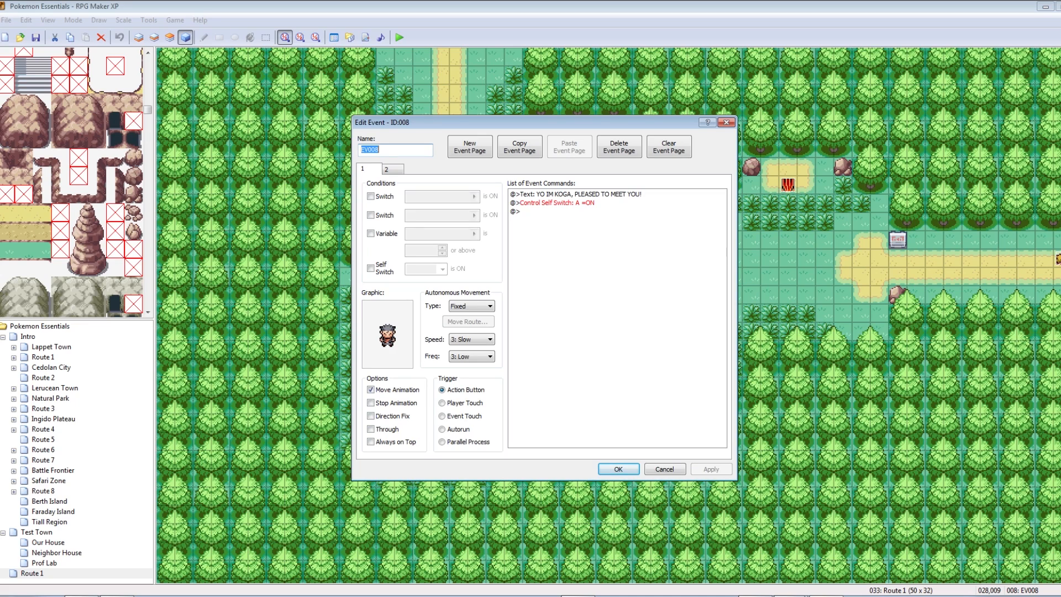
left_click(393, 170)
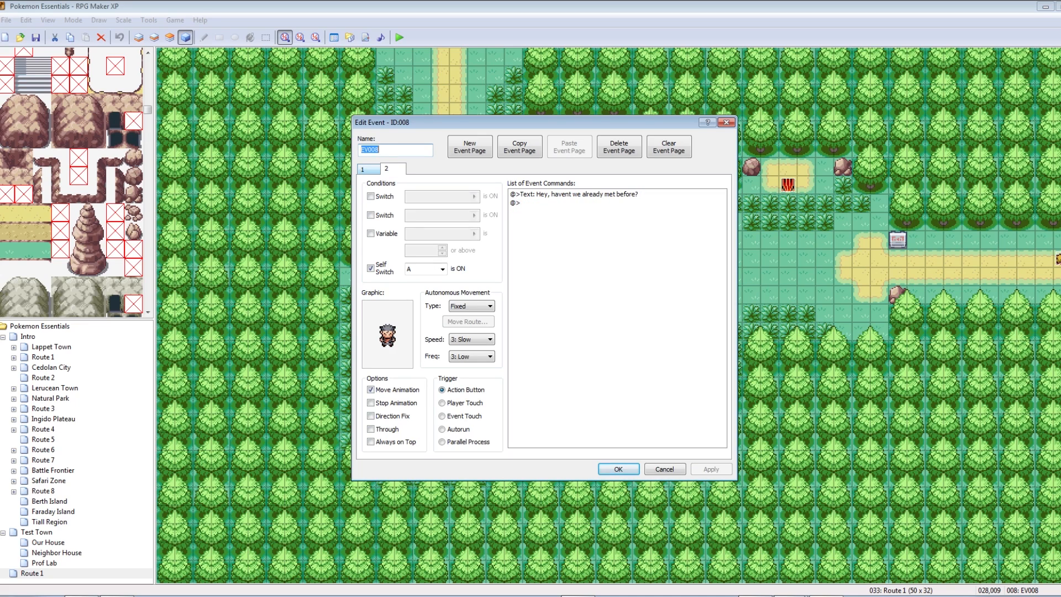
left_click(368, 170)
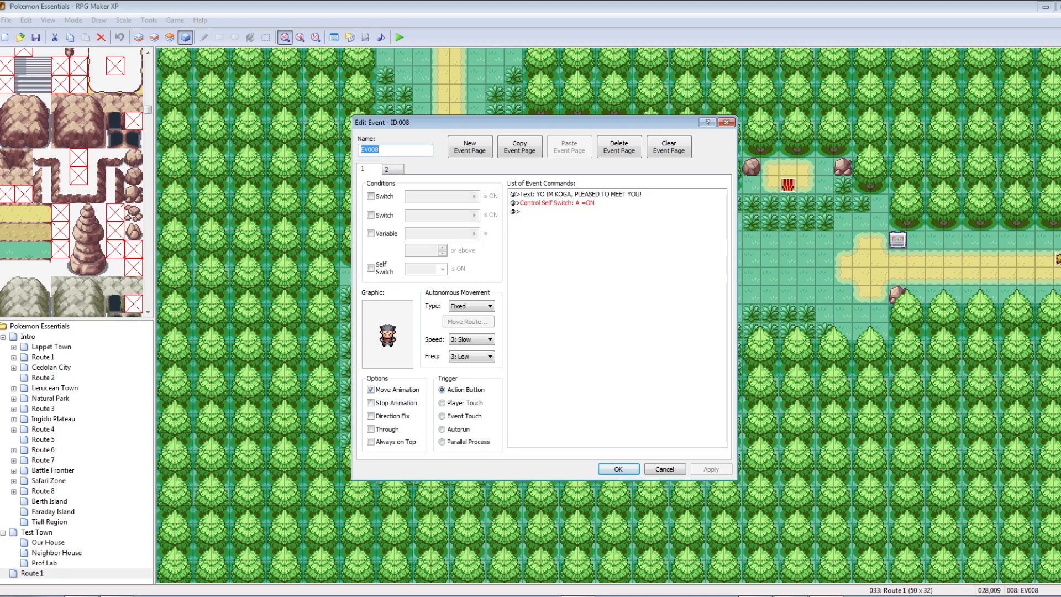
left_click(580, 194)
key("Delete")
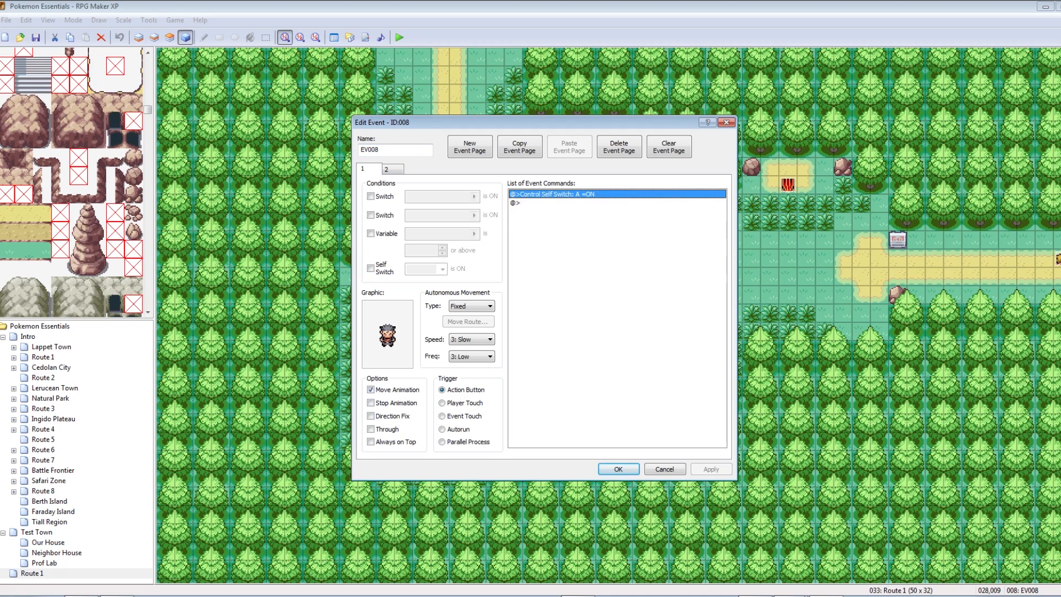
key("Delete")
Step: Delete the text command on page 2 of the event, remove that page, and apply the changes
left_click(393, 169)
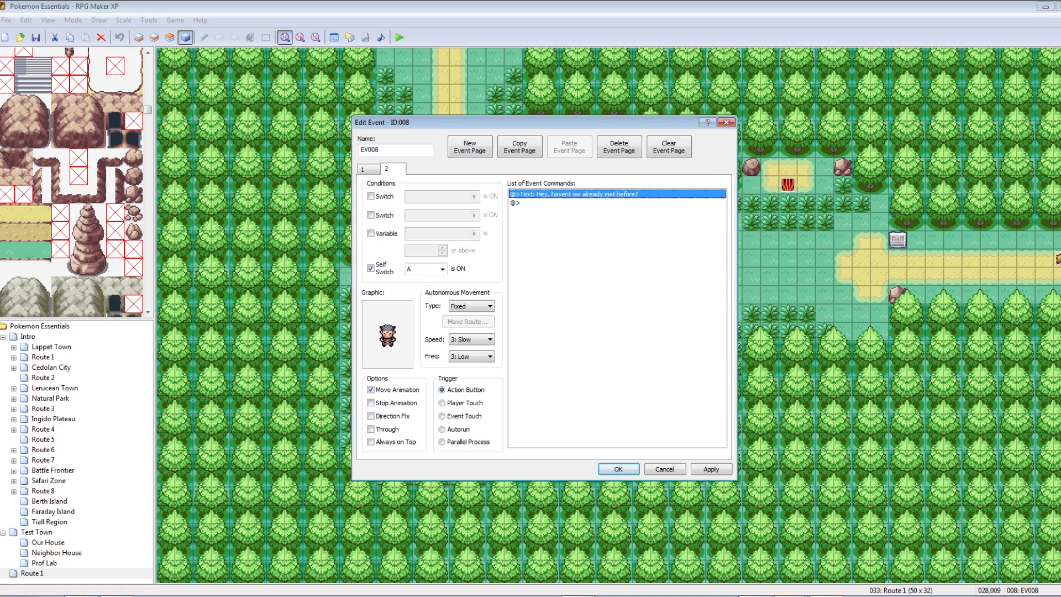
left_click(368, 169)
left_click(393, 169)
key("Delete")
left_click(619, 146)
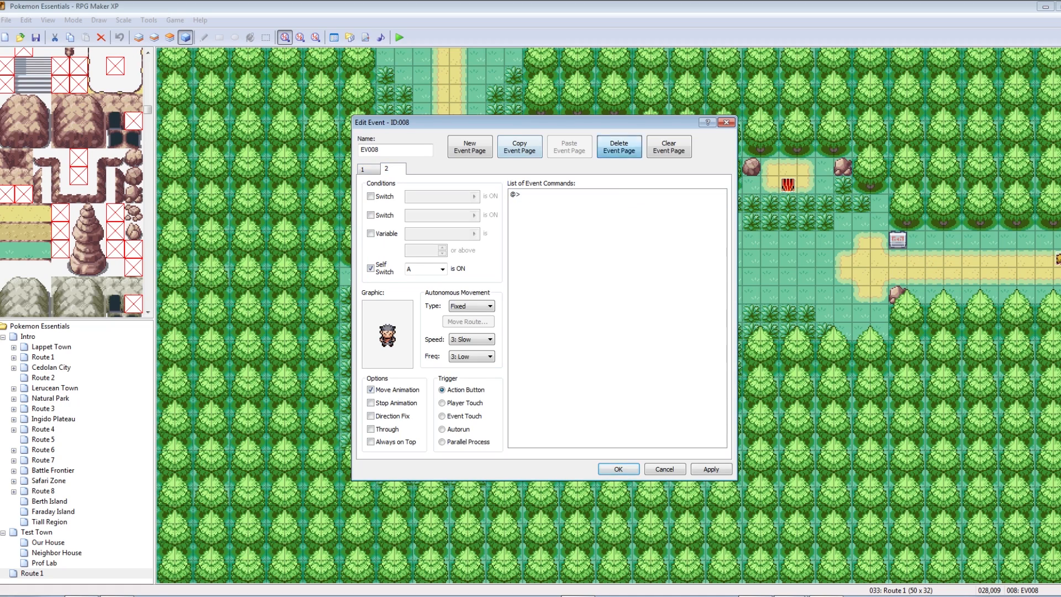
left_click(711, 469)
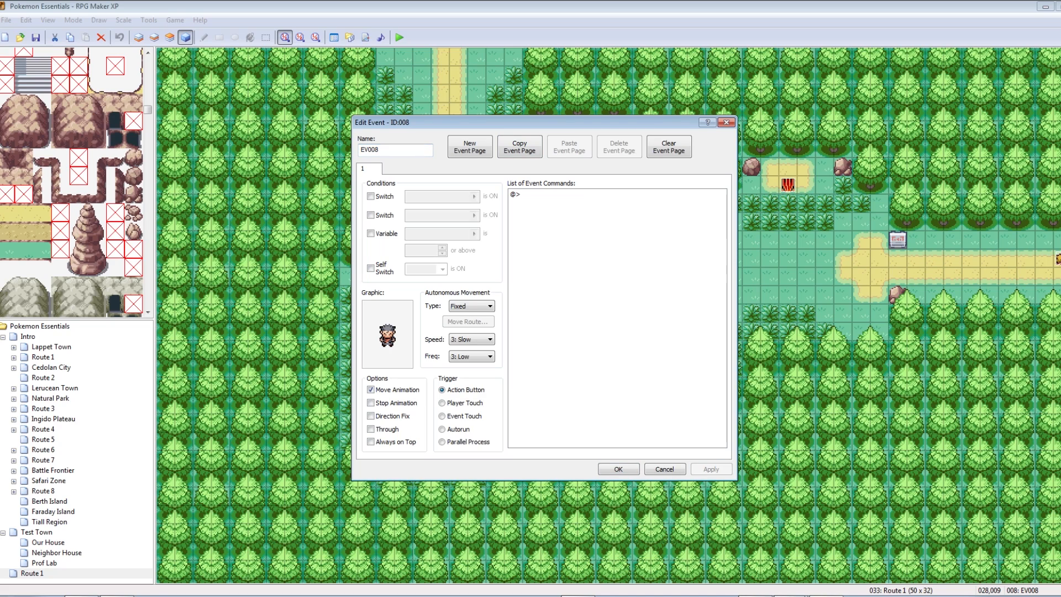
Step: Insert a Conditional Branch that checks whether Self Switch A is ON, keeping the Else handling, and apply it
right_click(529, 196)
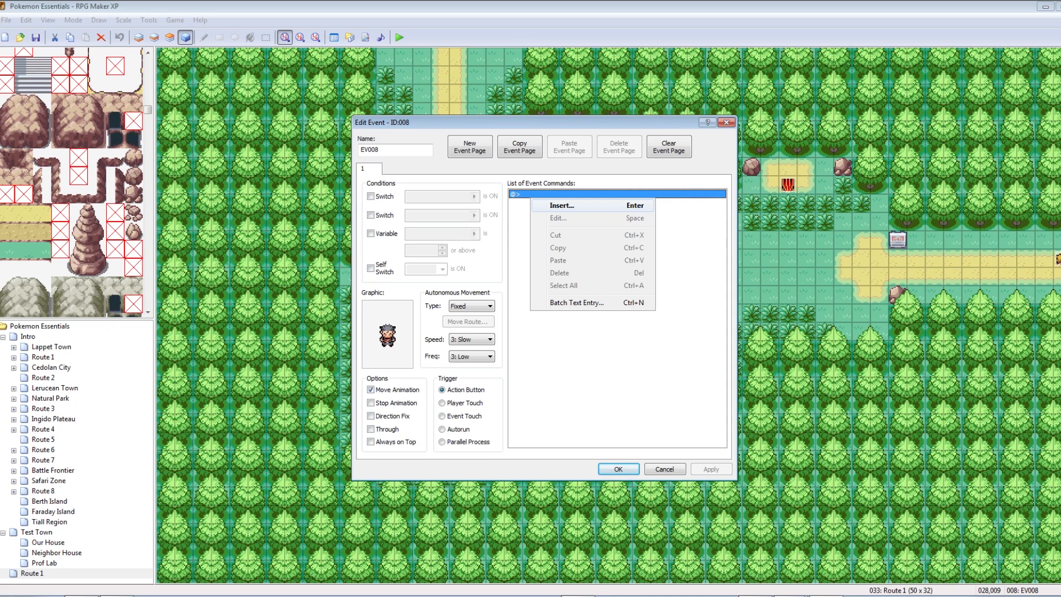
left_click(562, 206)
left_click(570, 323)
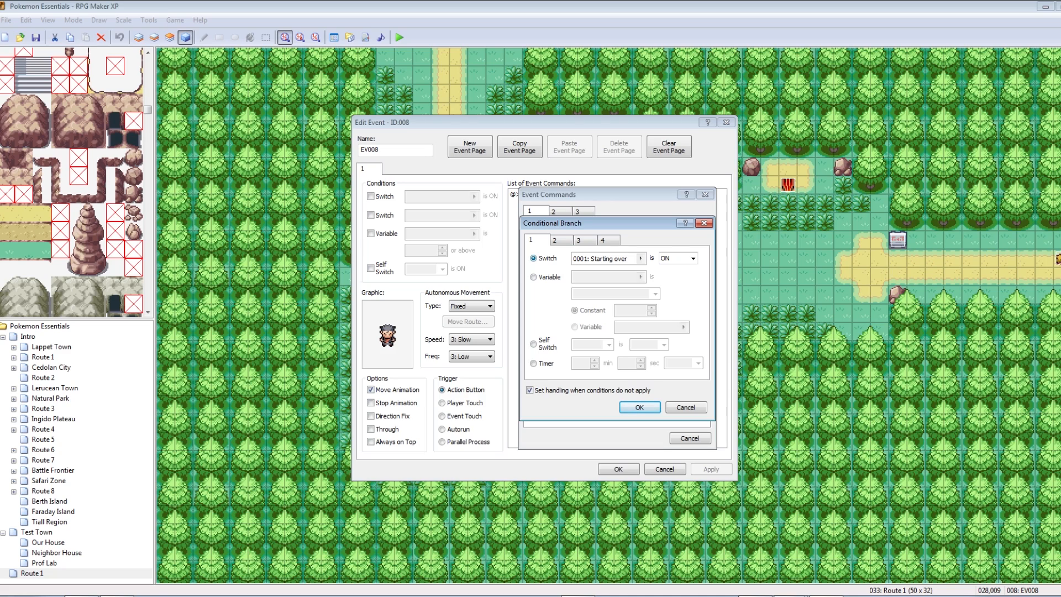
key("Down")
key("Down")
key("Down")
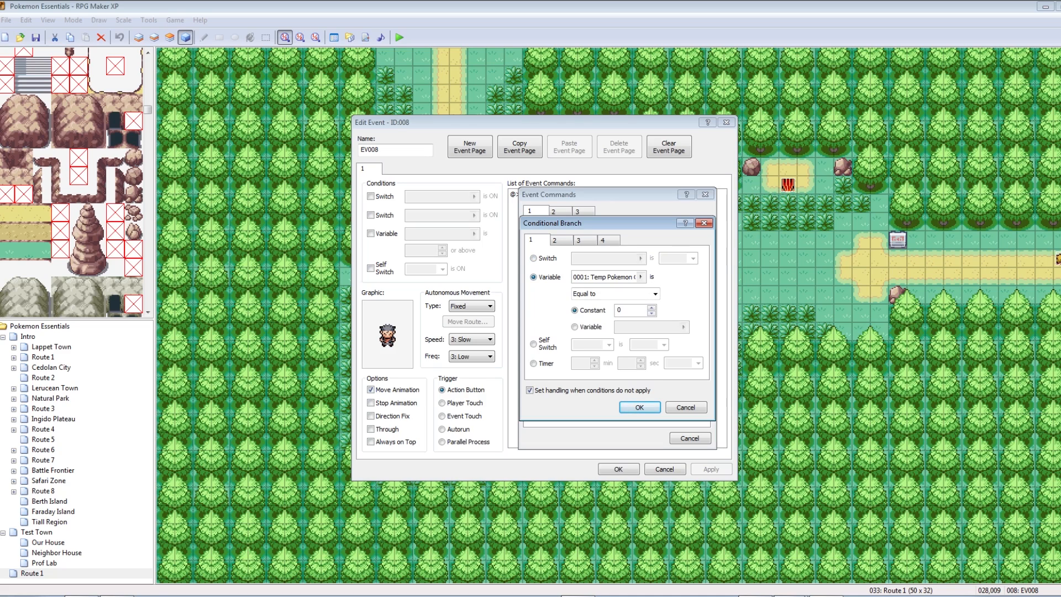
left_click(534, 344)
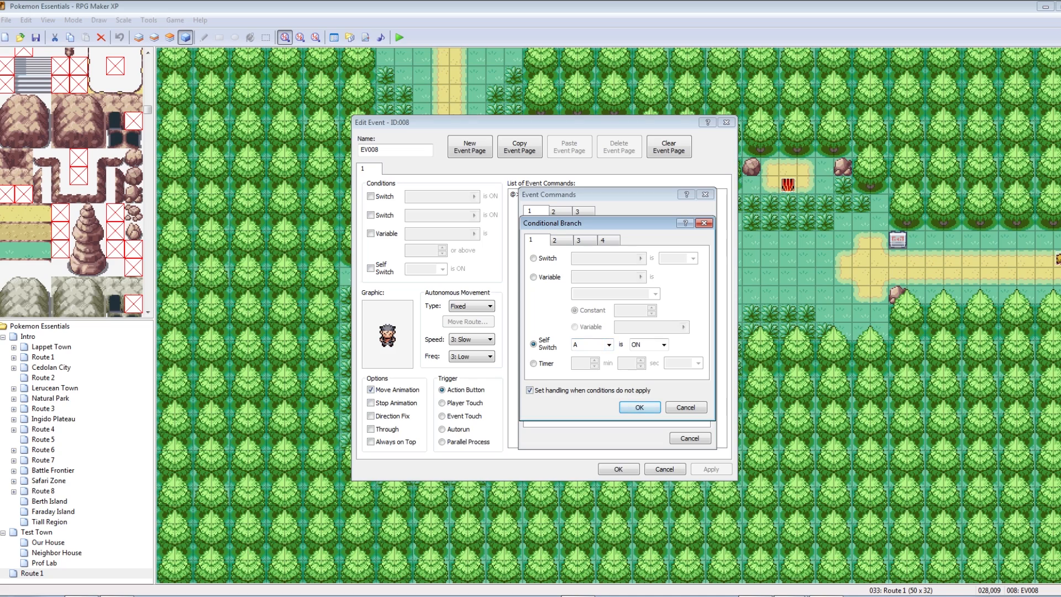
left_click(639, 407)
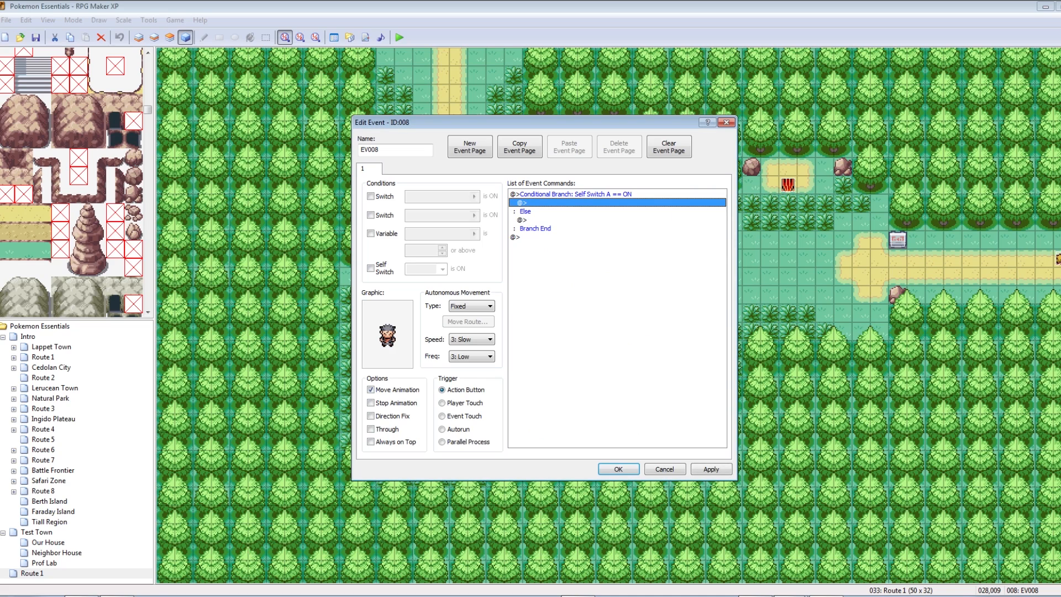
left_click(711, 469)
Step: Add a Show Text command reading "A is ON" inside the branch's true case and apply it
right_click(530, 203)
left_click(558, 210)
left_click(570, 228)
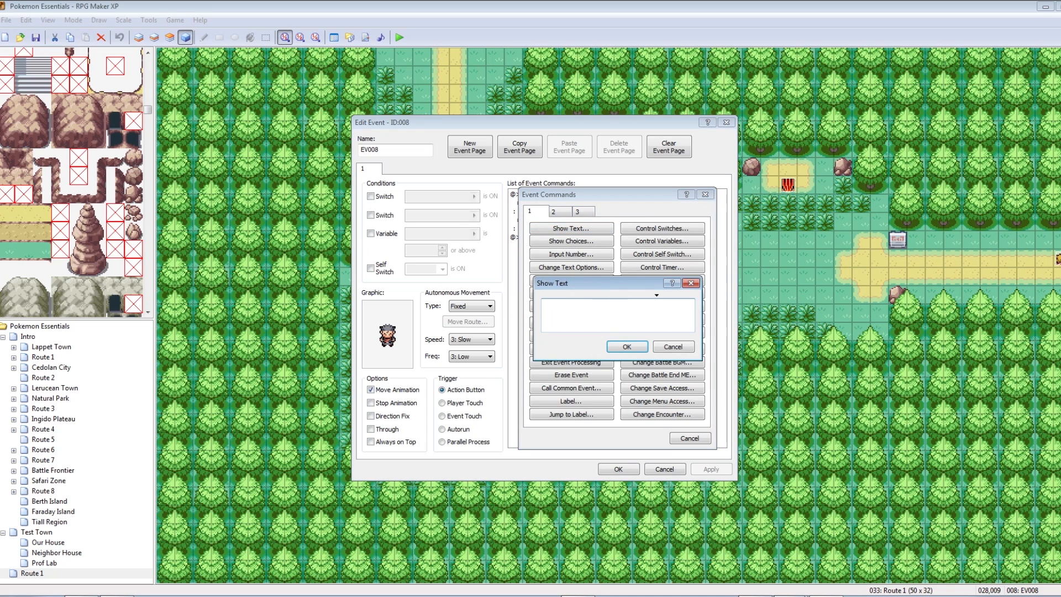
key("Escape")
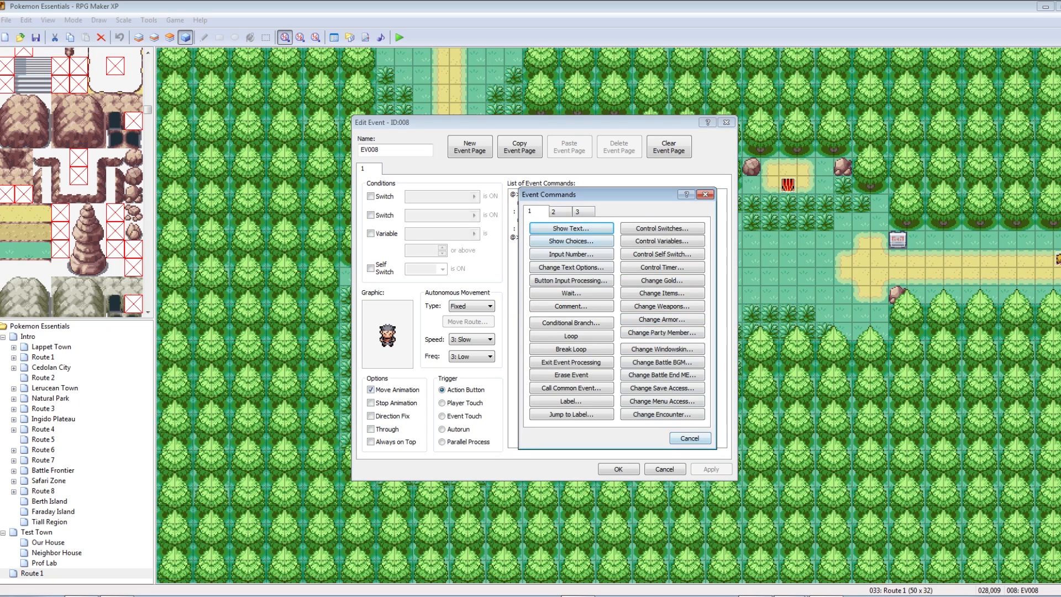
key("Return")
type("A is ON")
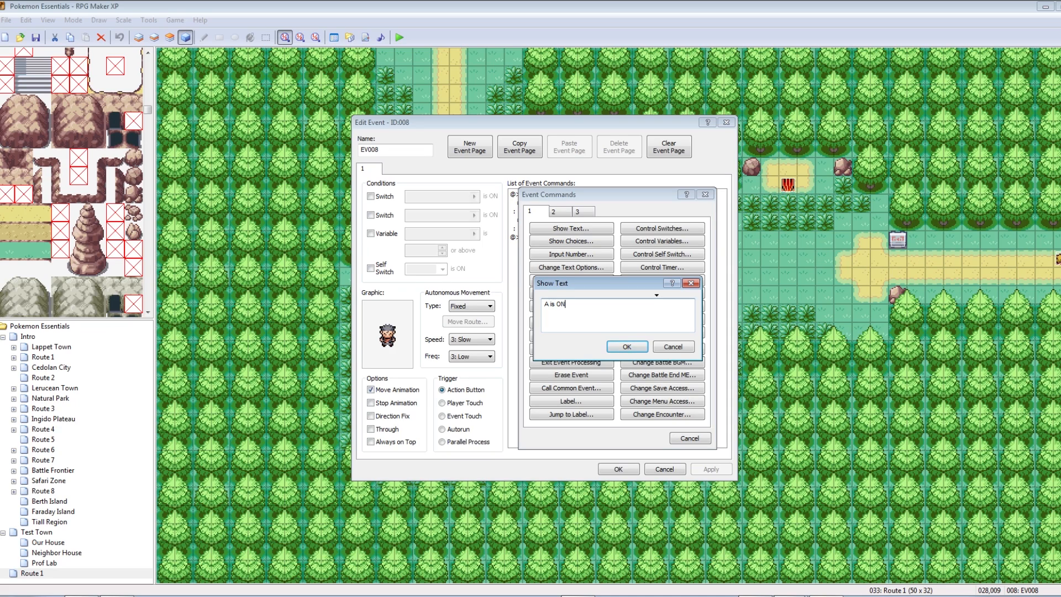
key("Return")
left_click(711, 469)
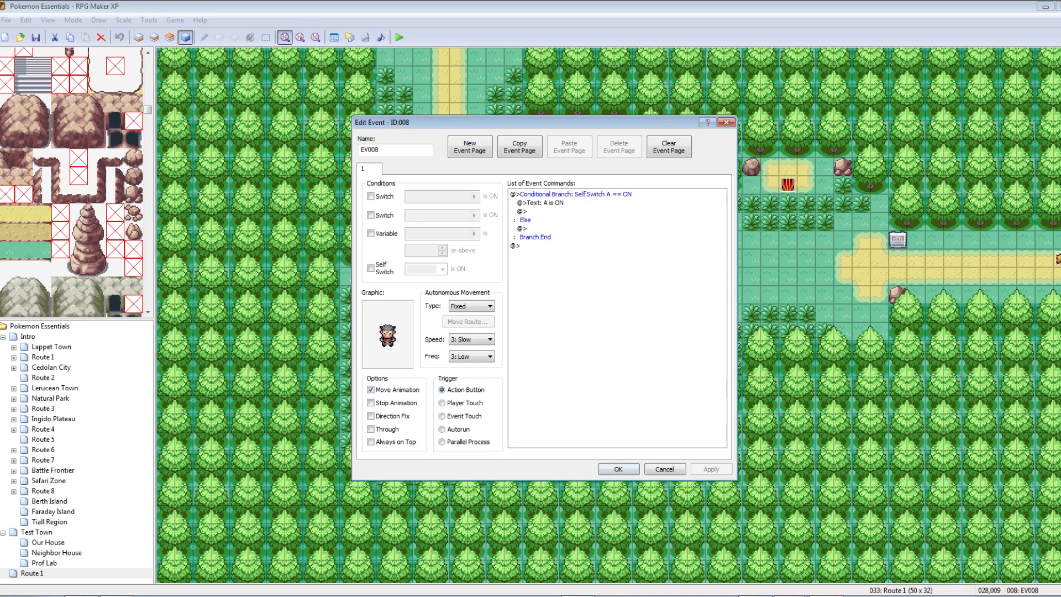
Step: Add a Show Text command reading "A is off!" to the Else case of the conditional branch
left_click(564, 228)
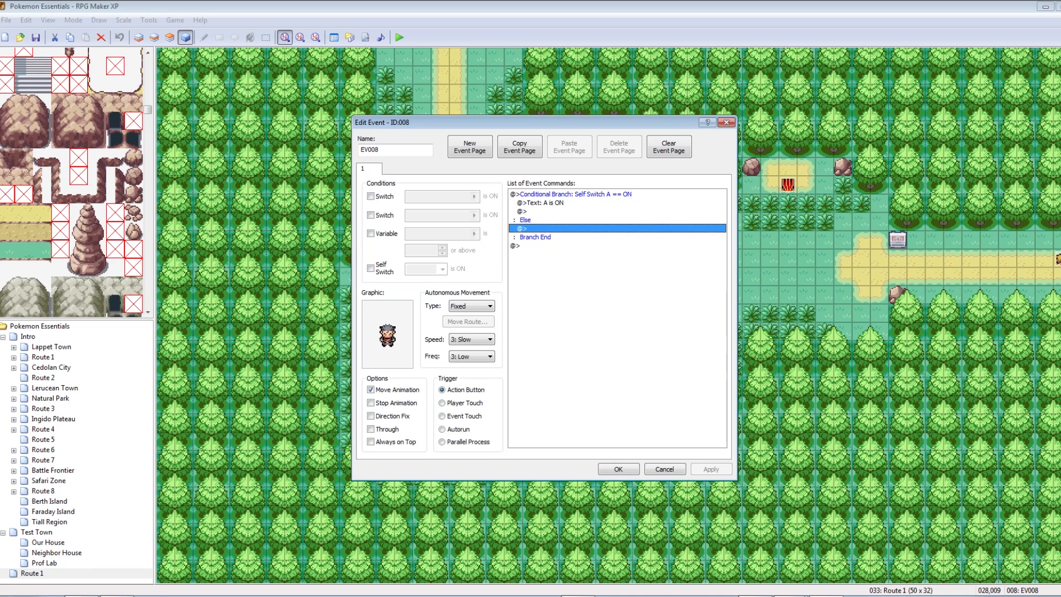
right_click(536, 228)
left_click(567, 236)
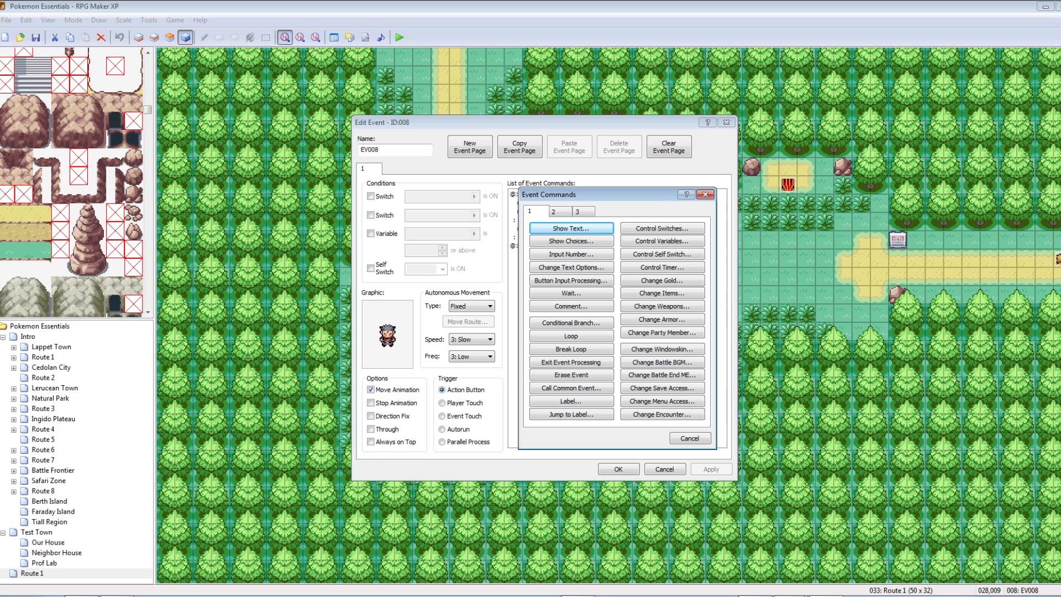
left_click(570, 228)
type("A")
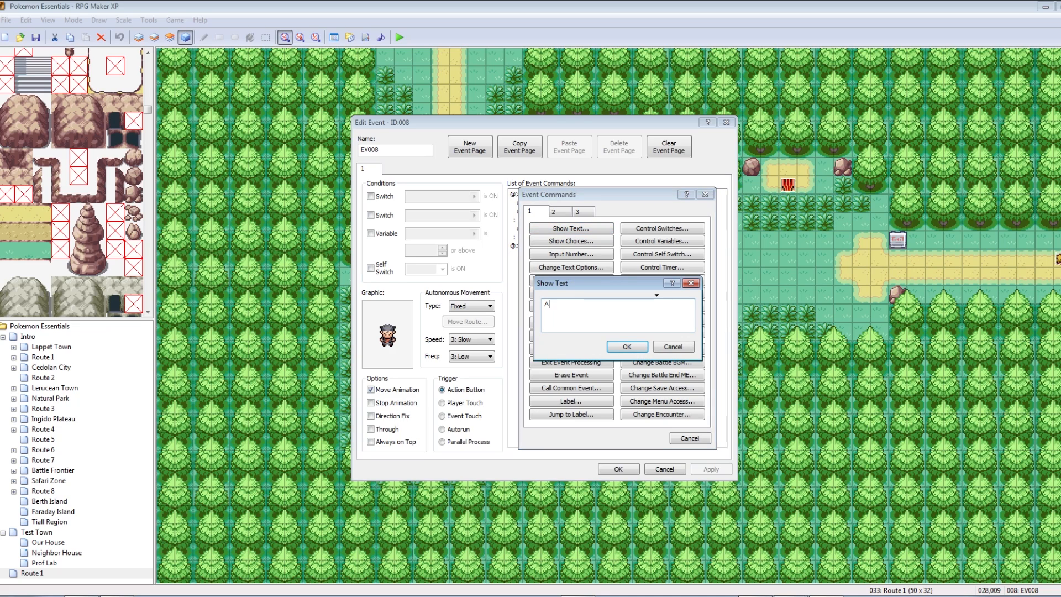
type(" is off!")
key("Return")
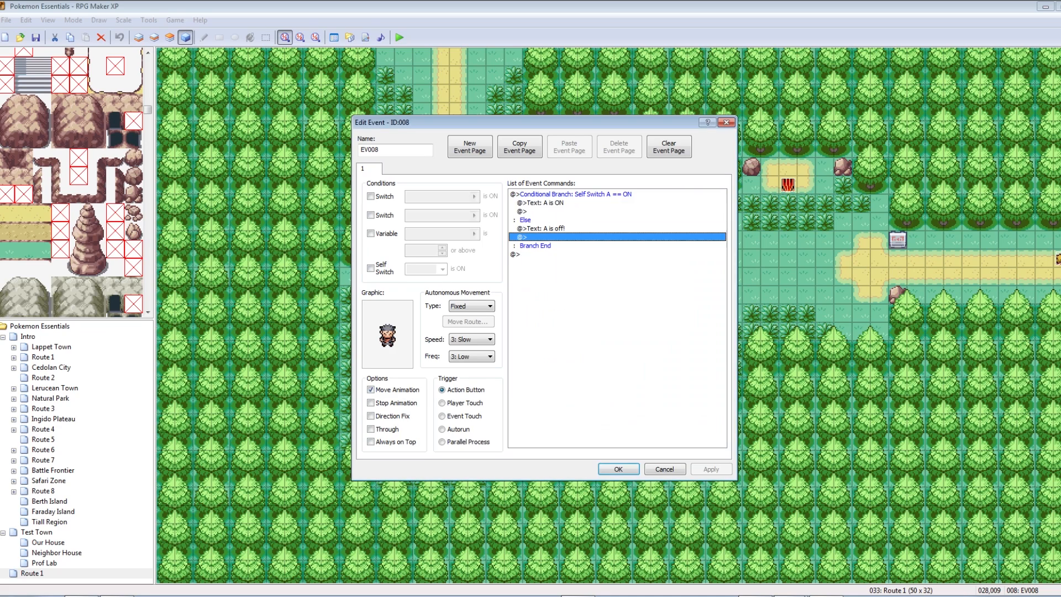
Step: Add a Control Self Switch command after the Else text that turns self switch A ON, and apply it
key("Return")
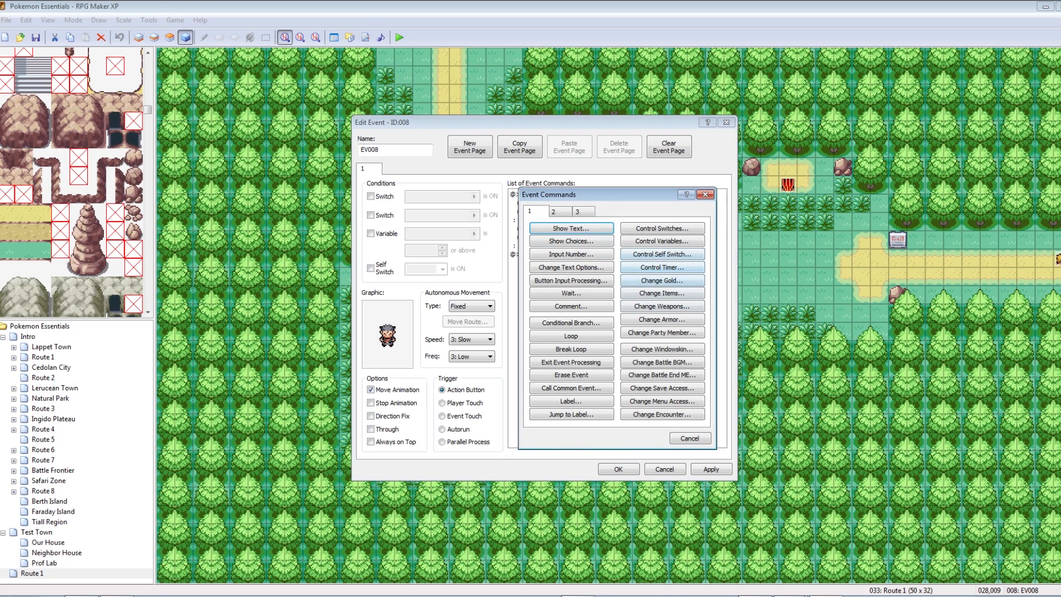
left_click(662, 254)
left_click(658, 302)
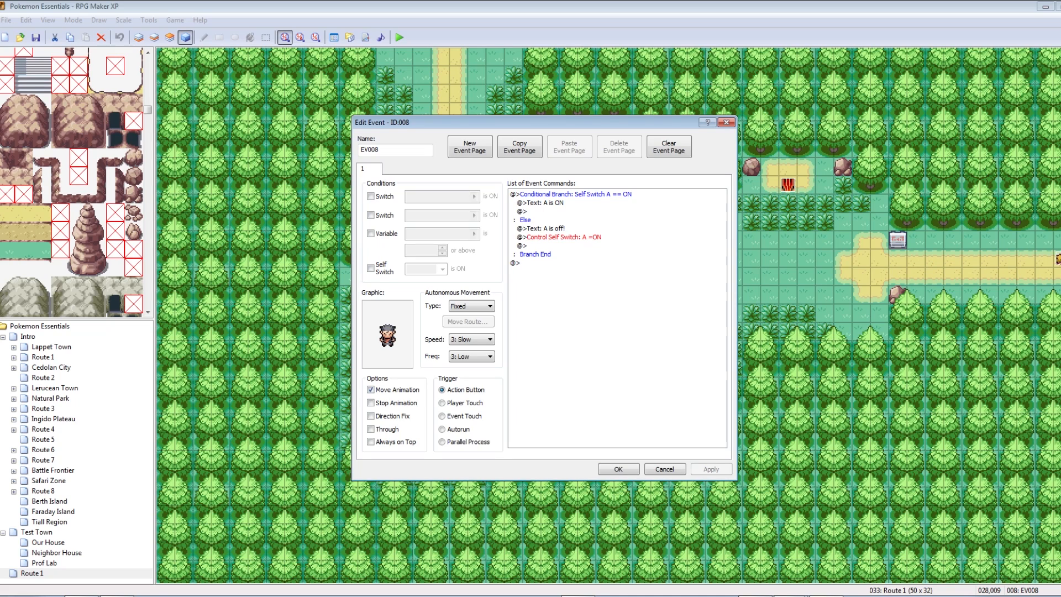
Step: Review the commands in the true and Else cases of the conditional branch, and close the event
left_click(541, 202)
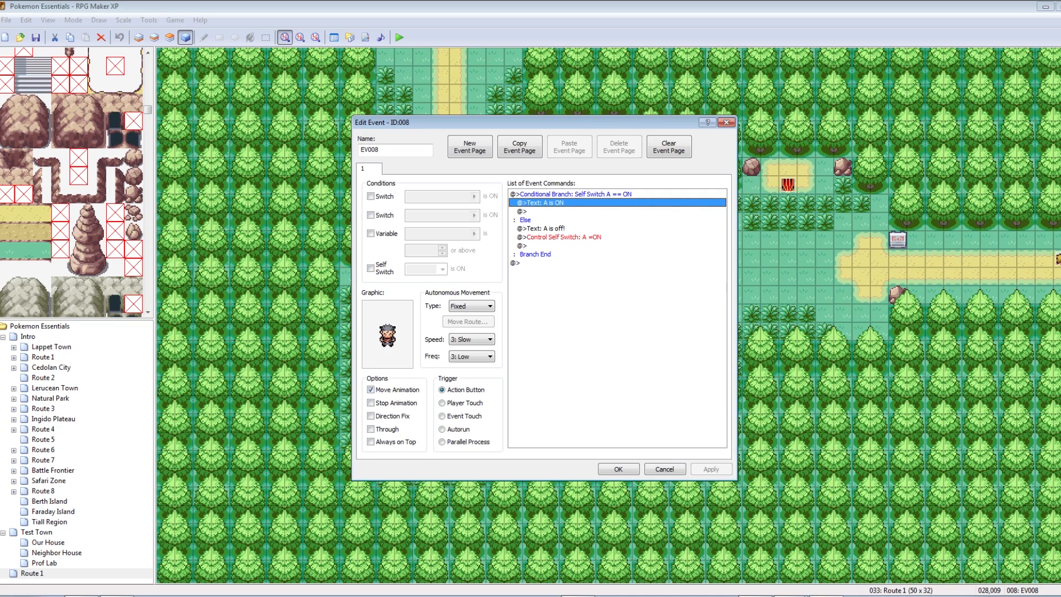
key("Down")
key("Down")
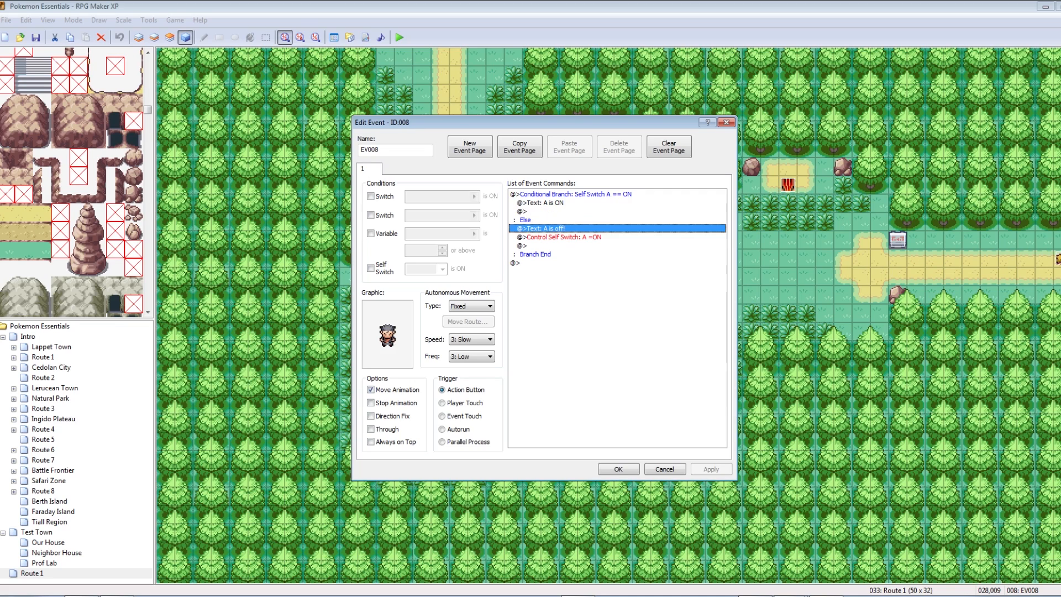
key("Up")
key("Down")
key("Down")
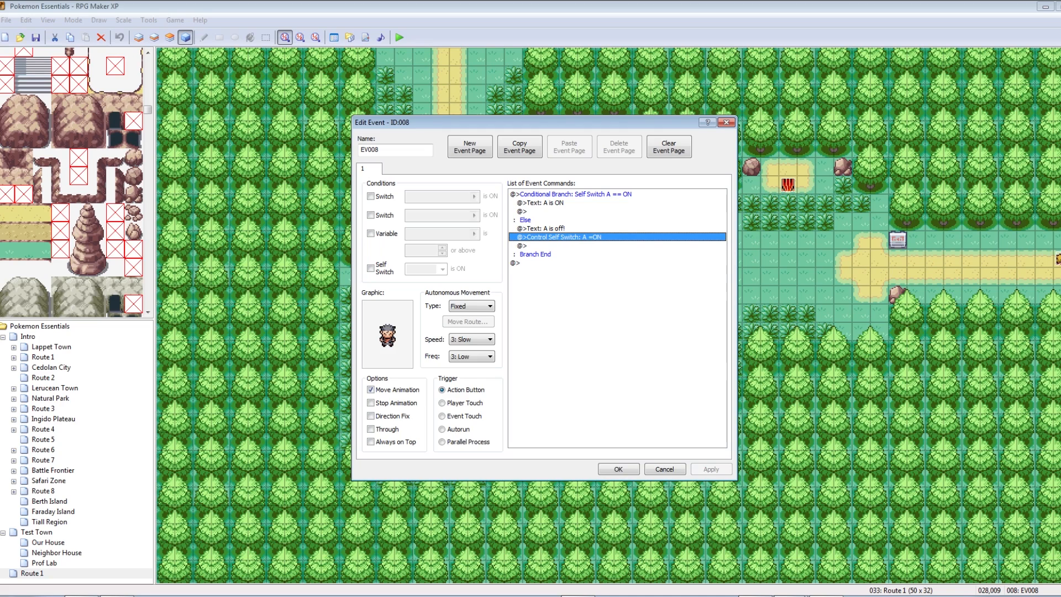
key("Up")
key("Up")
key("Up")
key("Up")
key("Up")
key("Down")
key("Return")
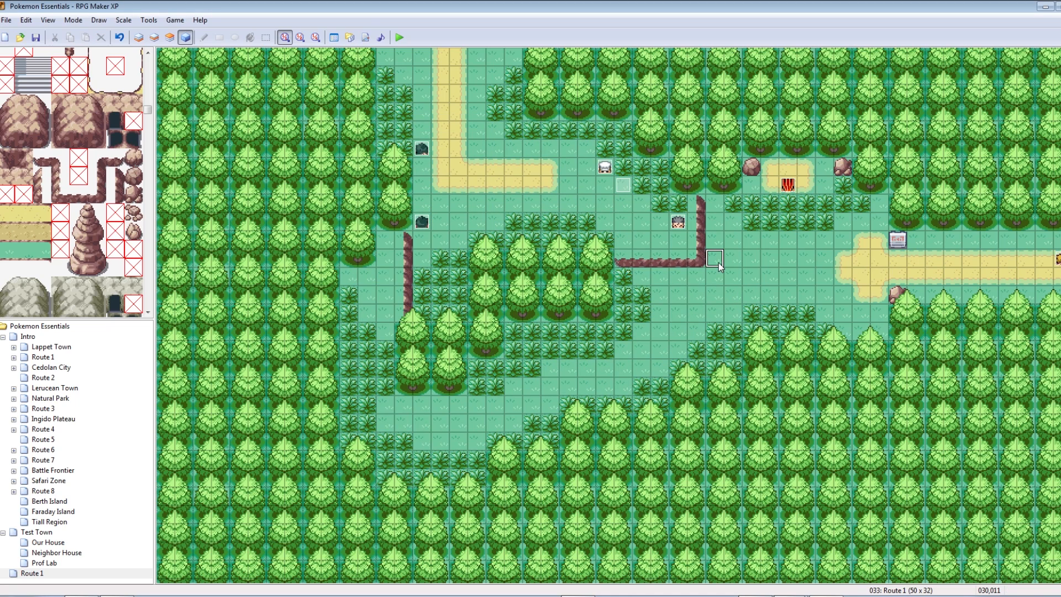
Step: Playtest the game, continue the saved game, and walk over to the dark-haired character
left_click(399, 37)
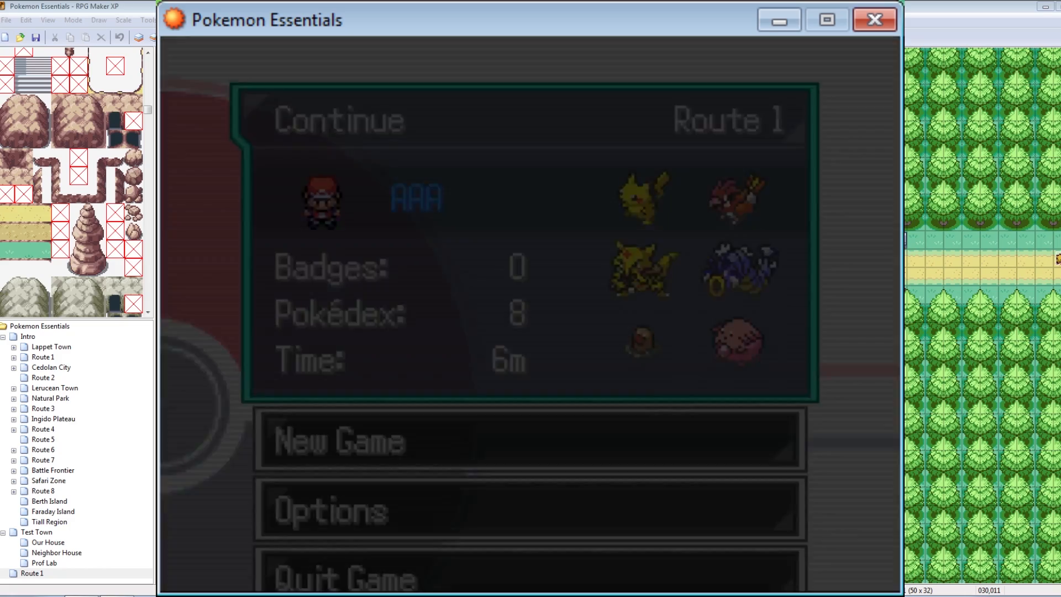
key("Return")
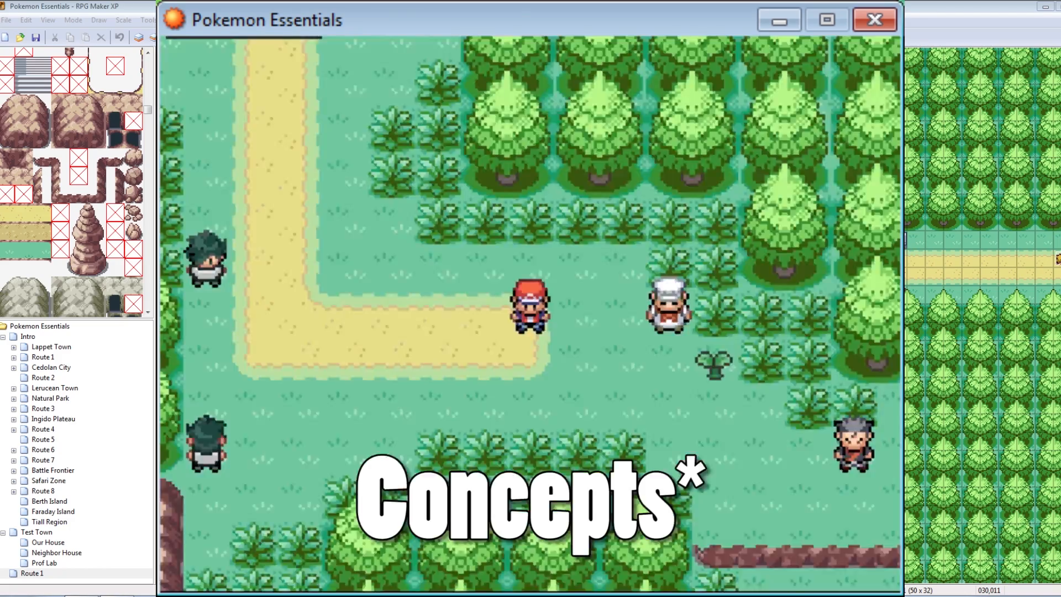
key("Down")
key("Right")
key("Down")
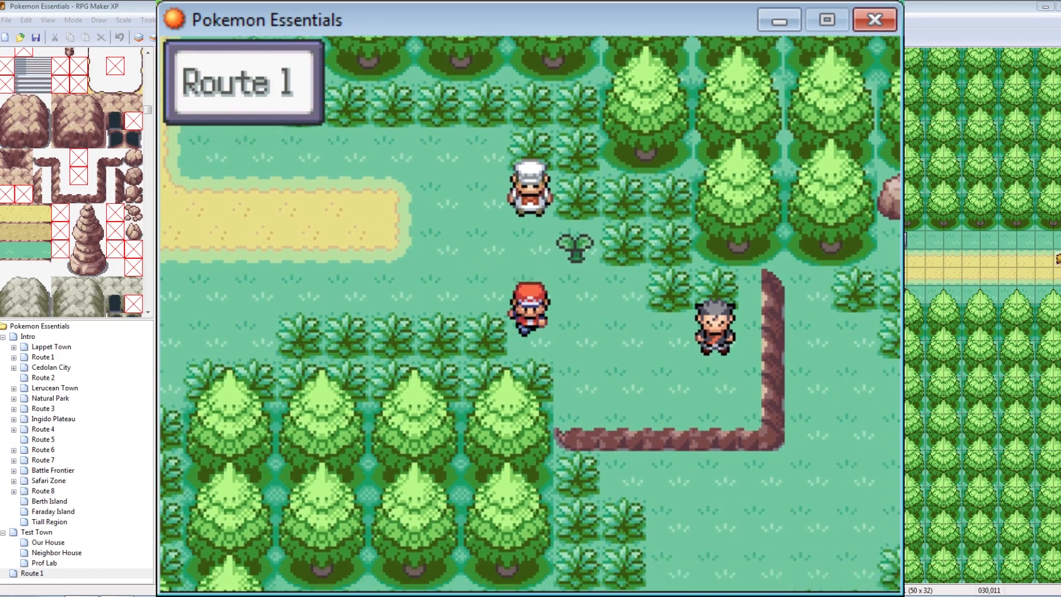
key("Right")
key("Right")
key("Right")
key("Right")
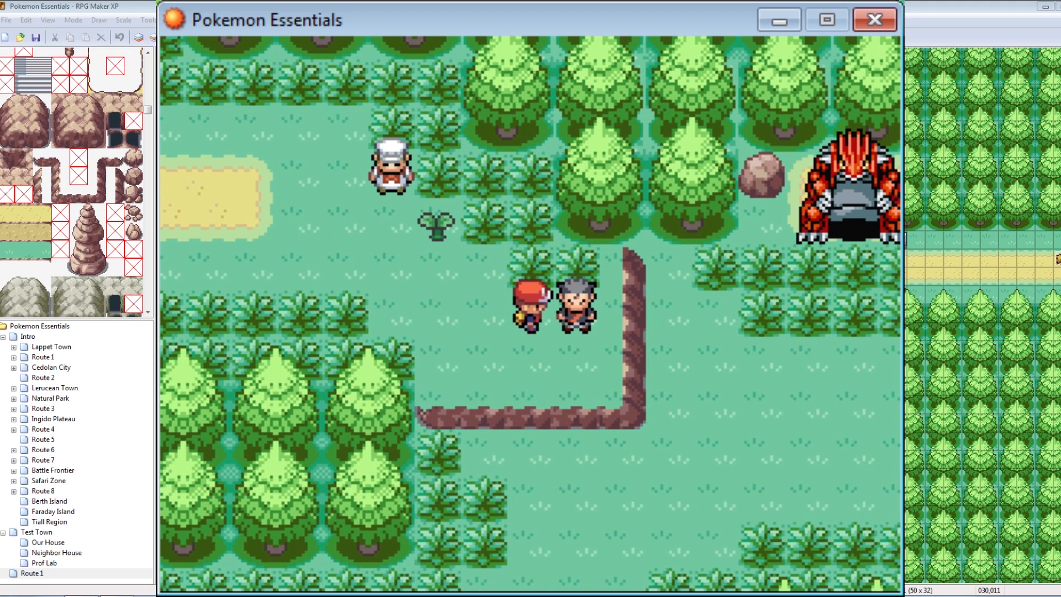
Step: Talk to the dark-haired character repeatedly to check both branch texts, and close the playtest
key("Return")
key("Return")
key("Return")
key("Return")
key("Return")
key("Left")
key("Right")
key("Return")
key("Return")
left_click(874, 20)
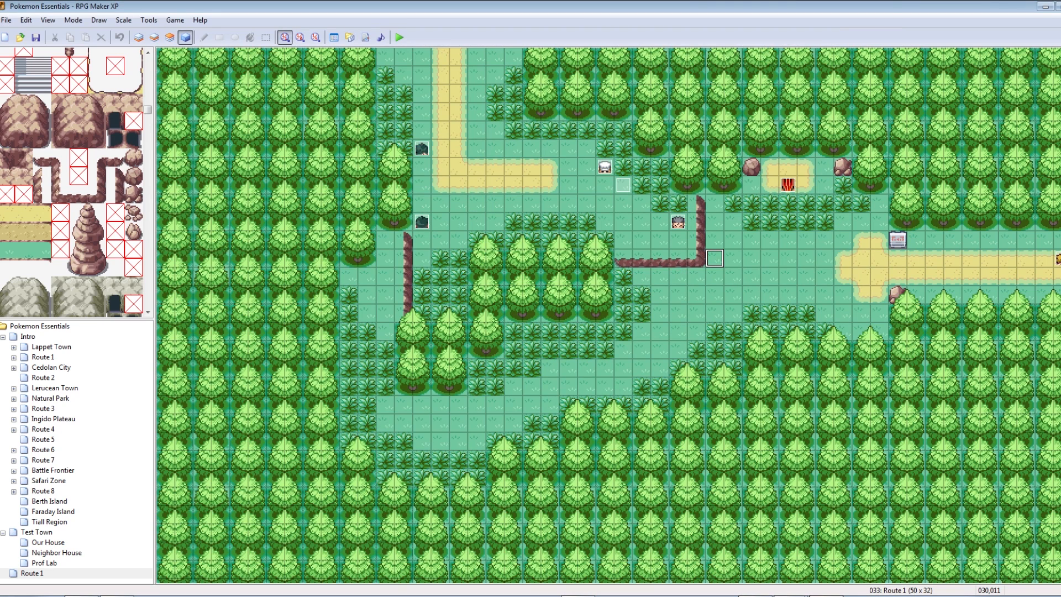
Step: Open the dark-haired character's event and delete its conditional branch on self switch A
right_click(678, 222)
left_click(699, 228)
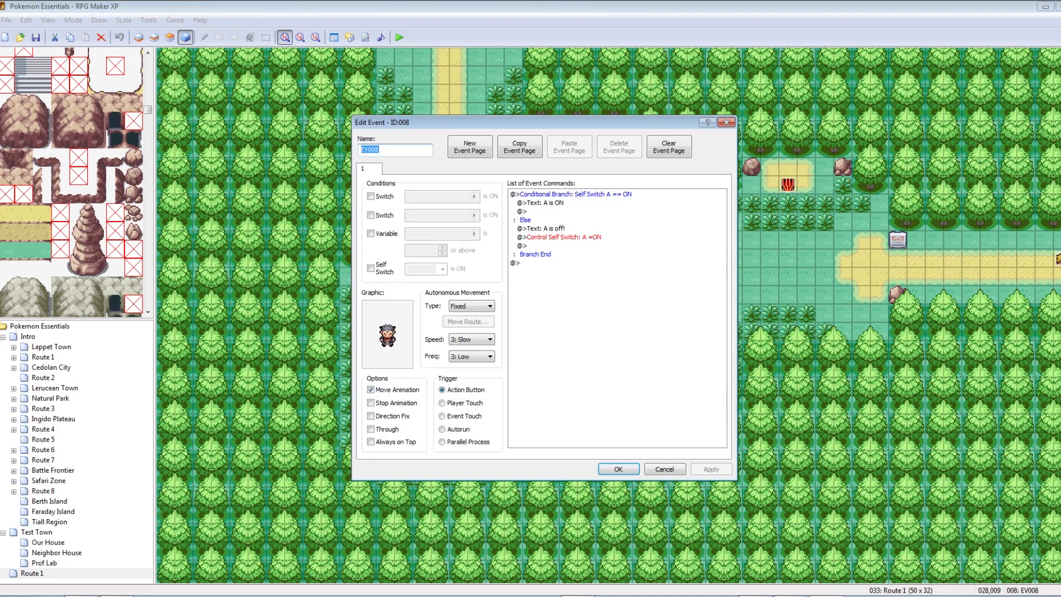
left_click(575, 194)
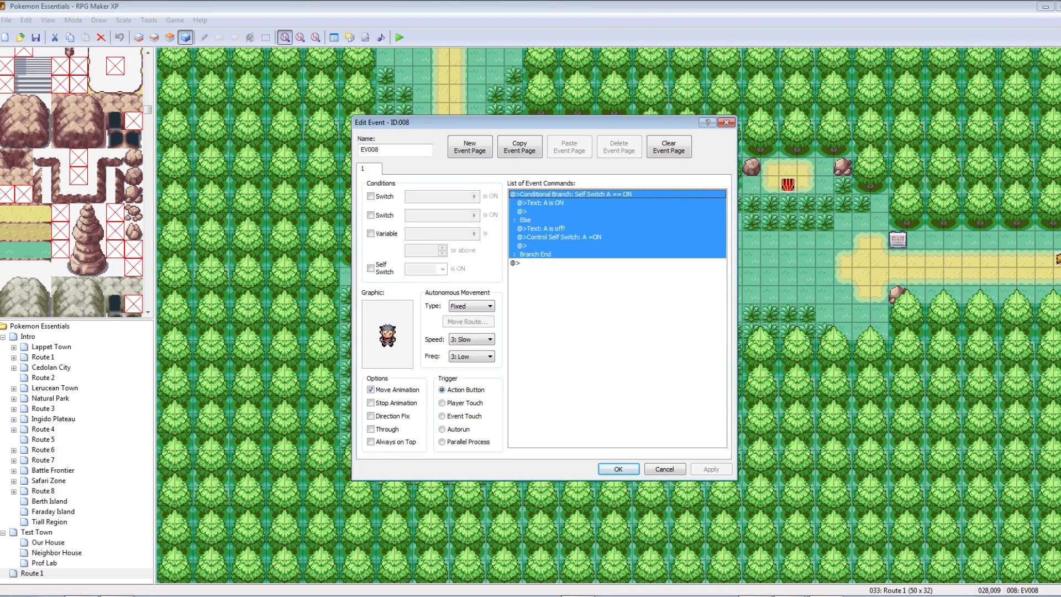
key("Delete")
right_click(610, 195)
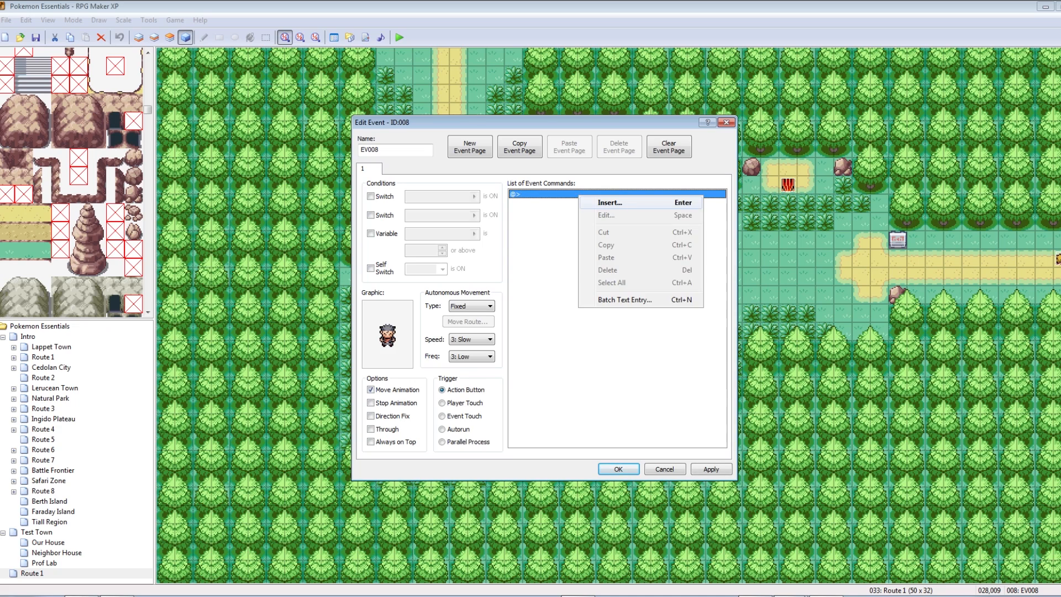
left_click(630, 202)
left_click(571, 322)
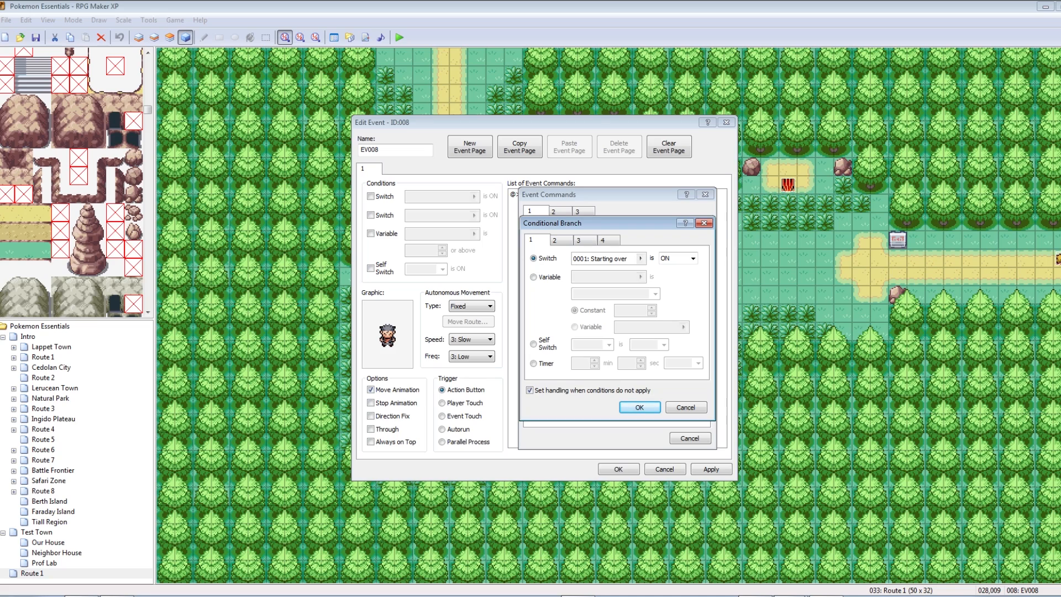
double_click(604, 258)
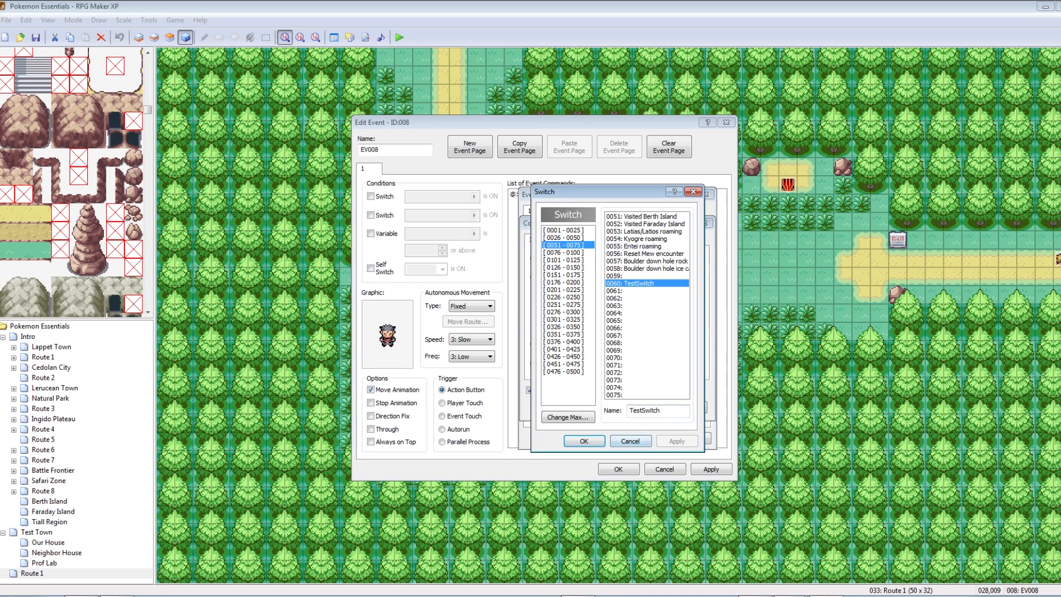
key("Escape")
key("Escape")
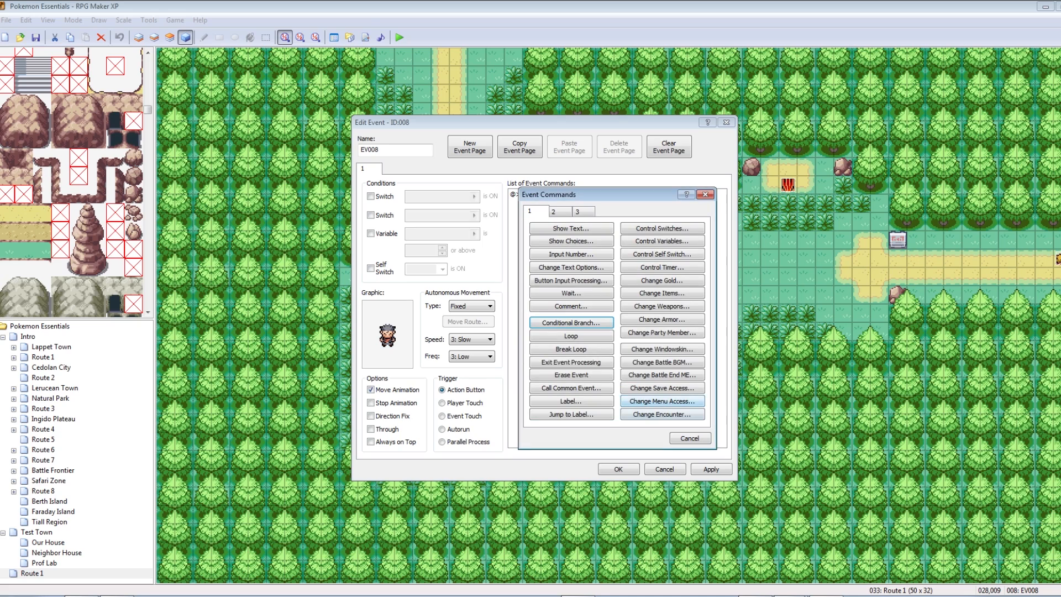
key("Escape")
Step: Apply the emptied command list and insert a Conditional Branch that checks whether switch 0060: TestSwitch is OFF
left_click(711, 469)
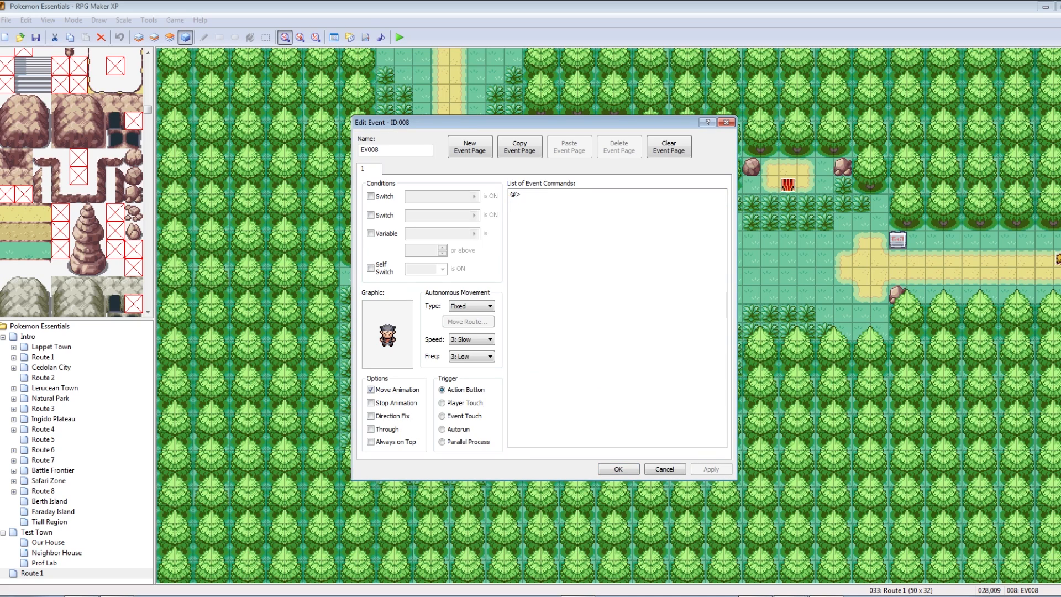
left_click(617, 194)
left_click_drag(497, 122, 820, 169)
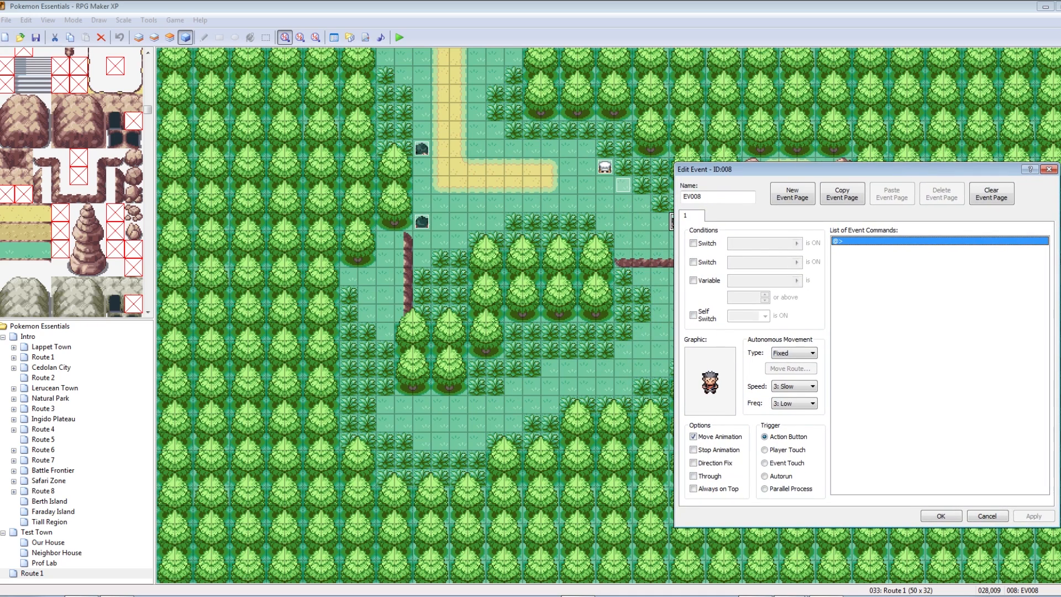
right_click(851, 242)
left_click(870, 250)
left_click(894, 369)
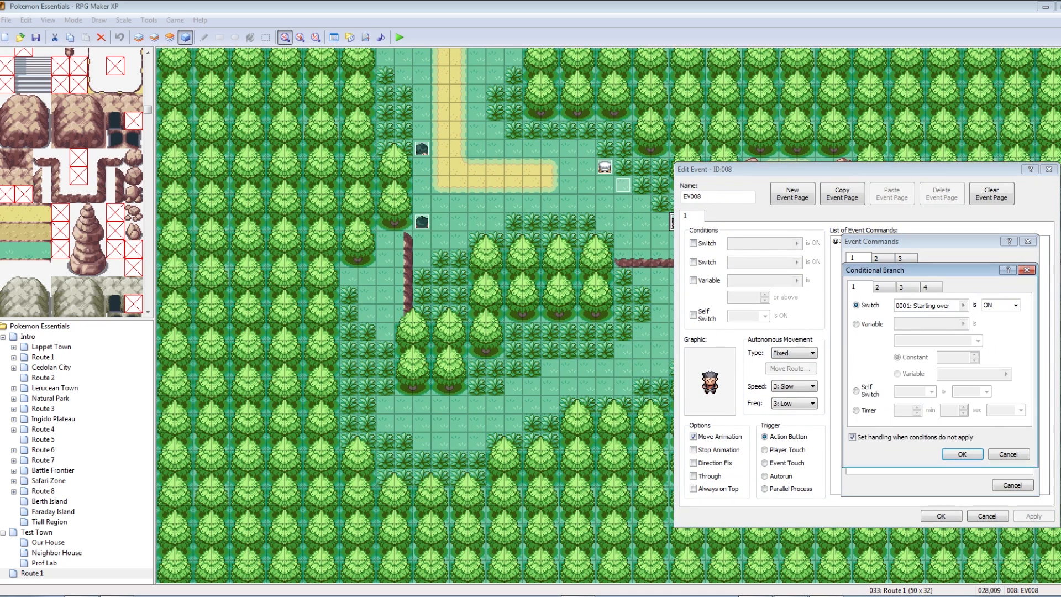
left_click(929, 306)
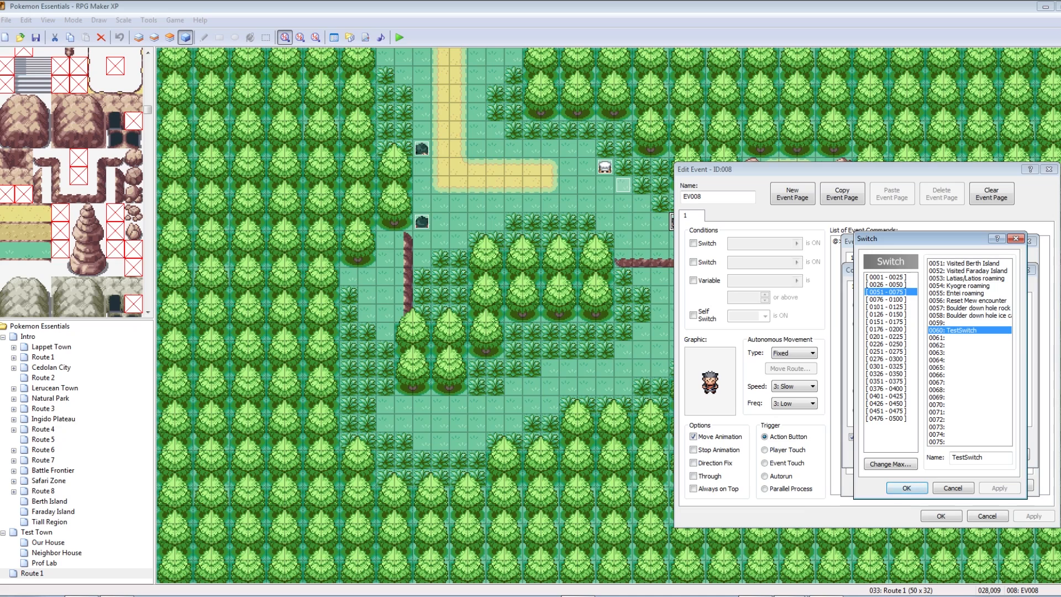
left_click(907, 488)
left_click(1016, 305)
left_click(1000, 324)
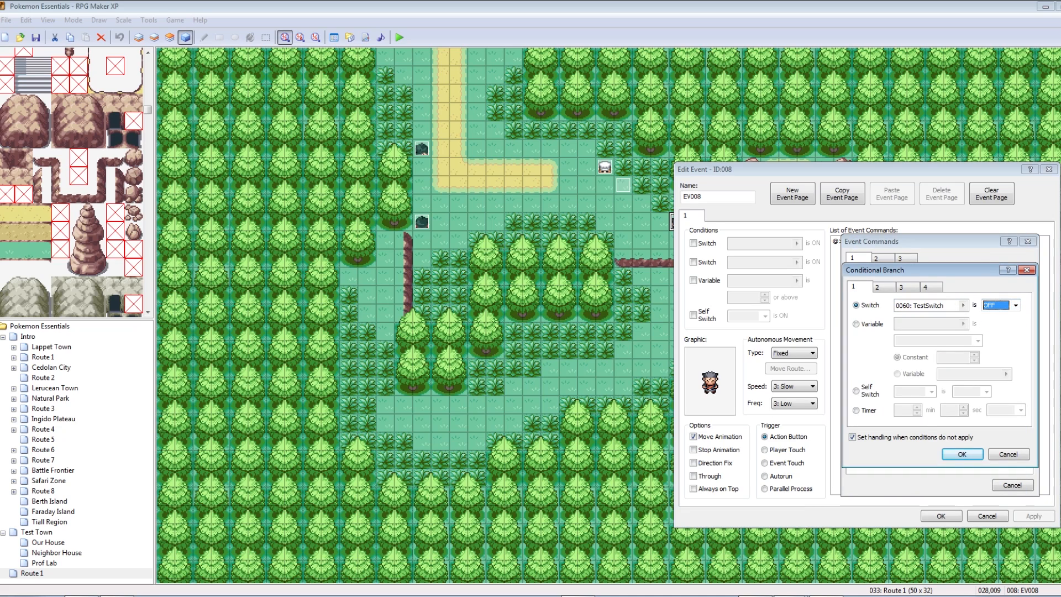
left_click(962, 453)
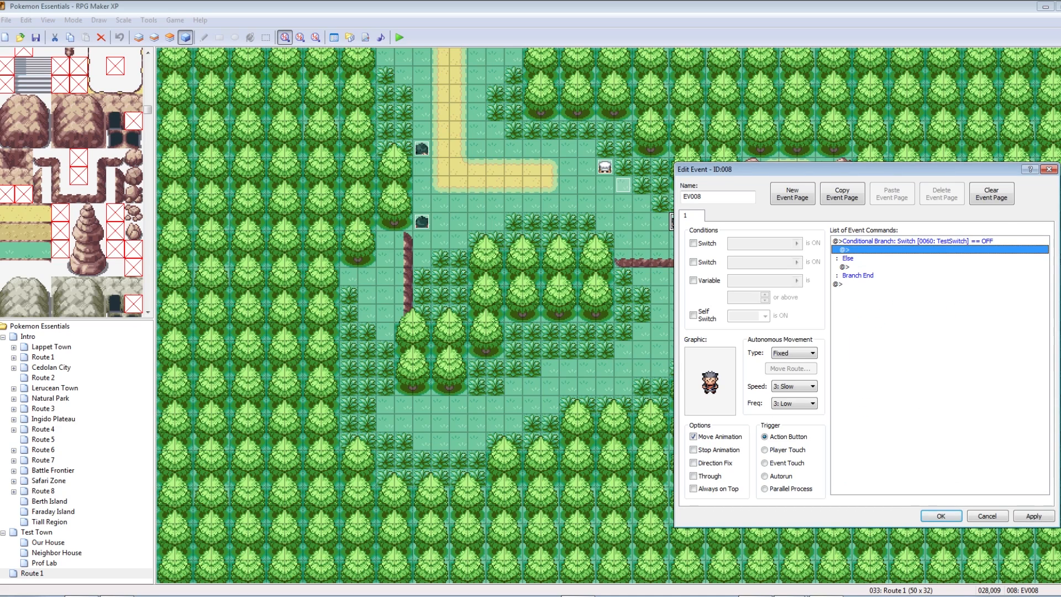
Step: Add the message "Hey man! Switch is off yo" as the command for the branch's true case
double_click(906, 250)
left_click(894, 275)
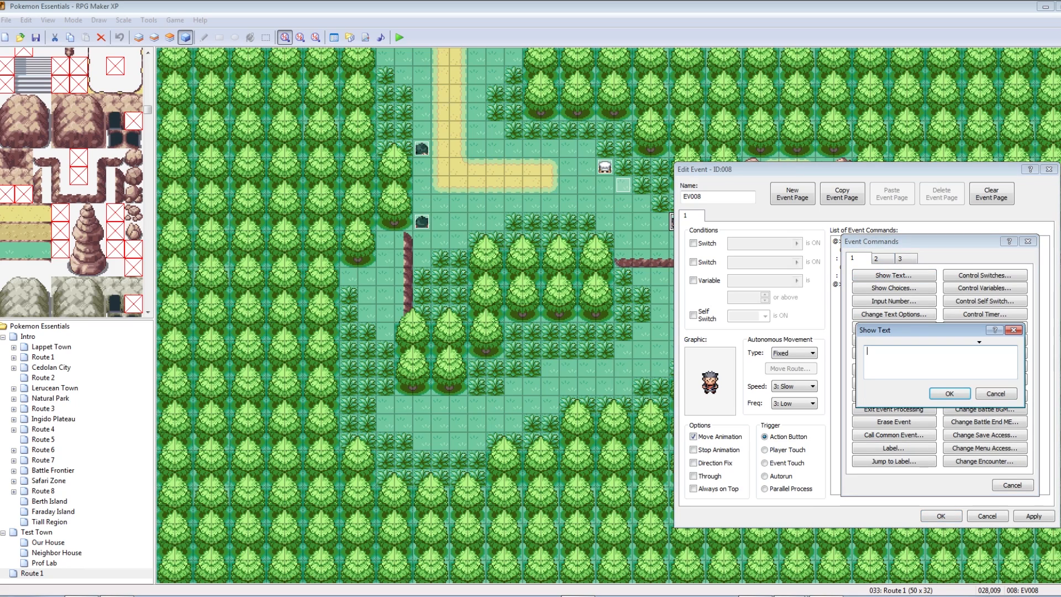
type("Hey man! Switch is off yo")
left_click(949, 394)
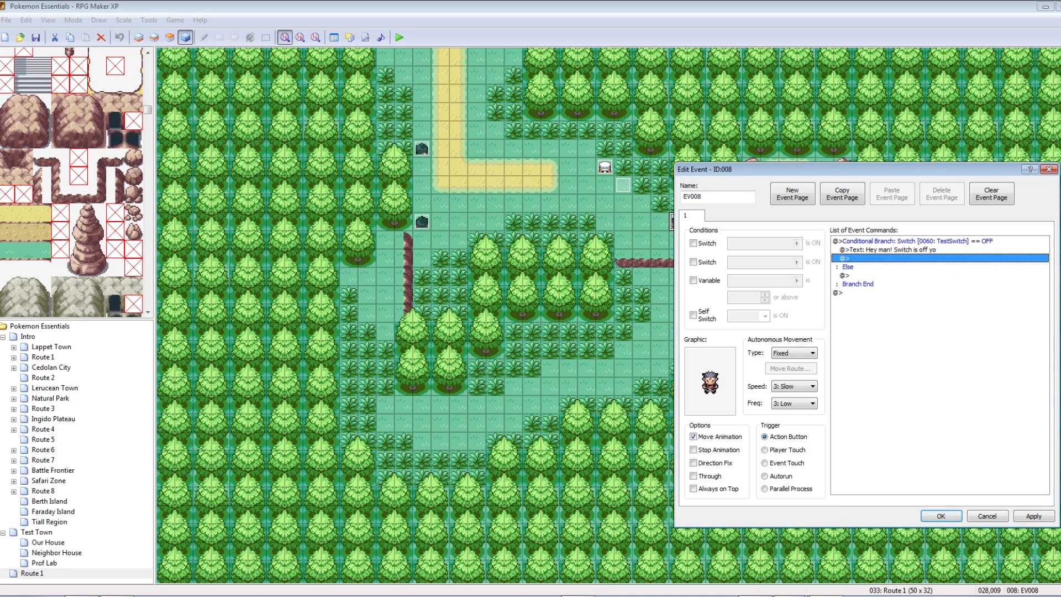
Step: Add the message "Yo, that switch is on!" under Else, apply it, and close the event
right_click(864, 275)
left_click(884, 281)
left_click(894, 276)
type("Yo, that switch os")
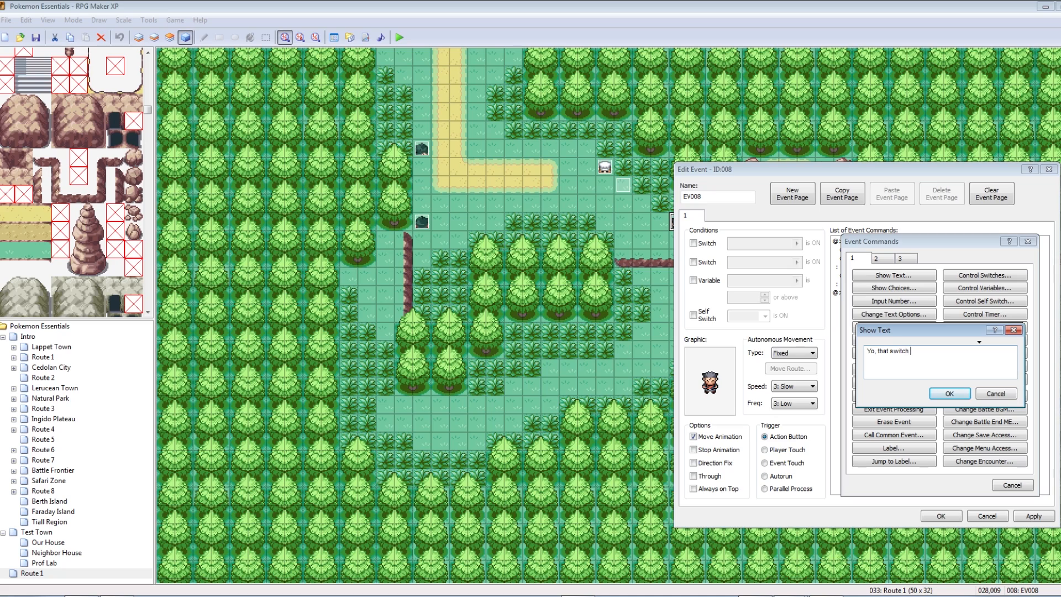
key("BackSpace")
type("is o")
left_click(949, 394)
left_click(1033, 516)
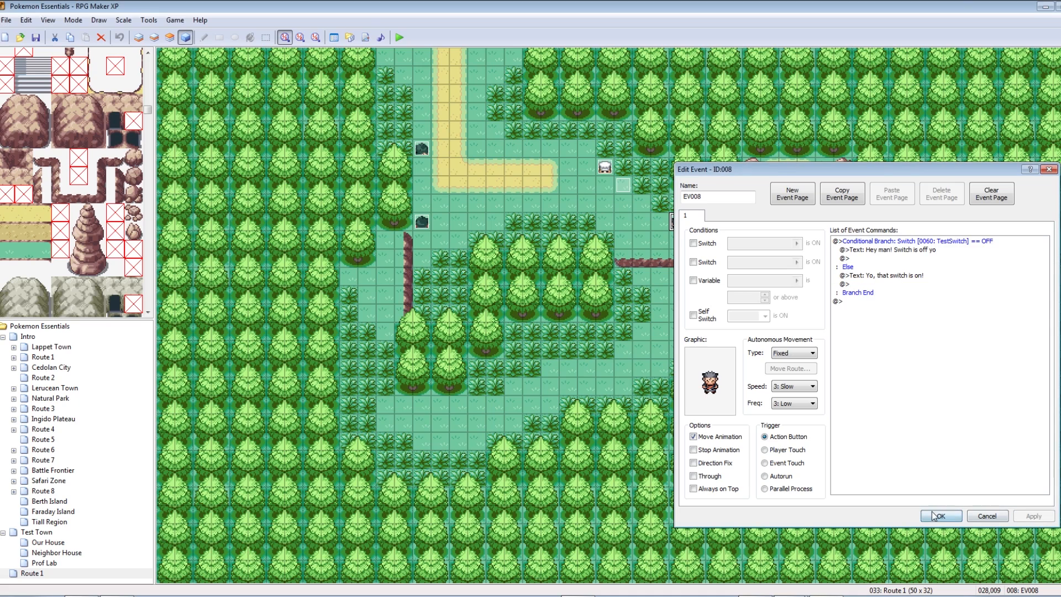
left_click(941, 516)
Step: Playtest the game, continue the saved game, and walk over to talk to the dark-haired character
left_click(399, 37)
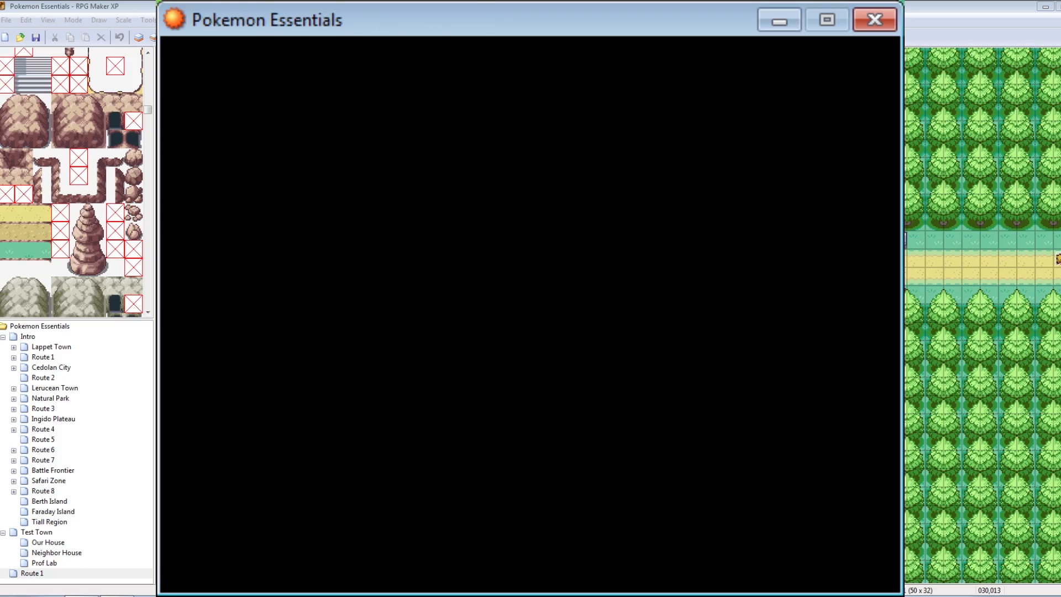
key("Return")
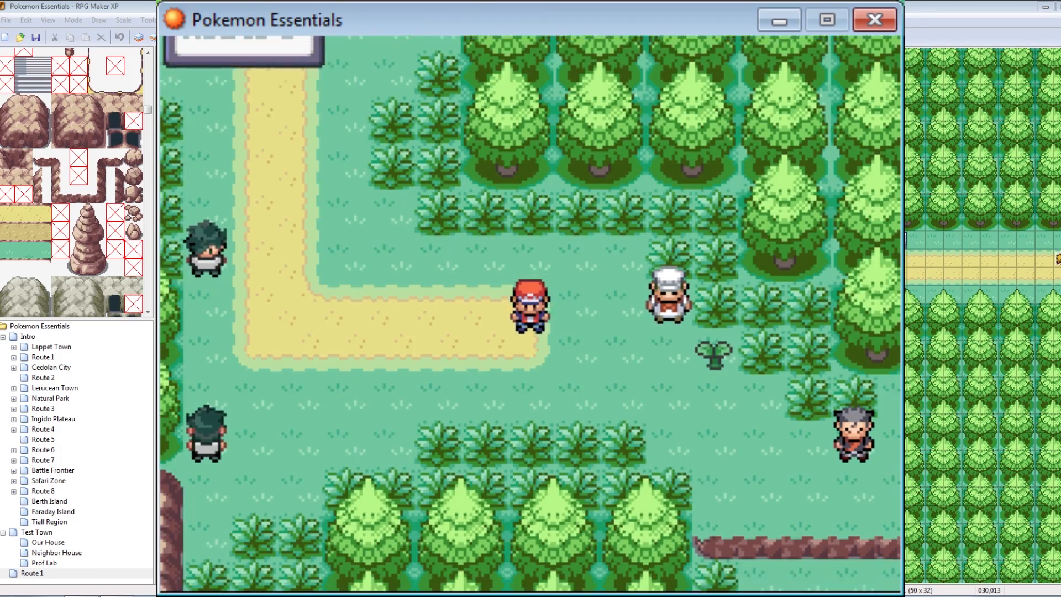
key("Right")
key("Down")
key("Right")
key("Return")
key("Return")
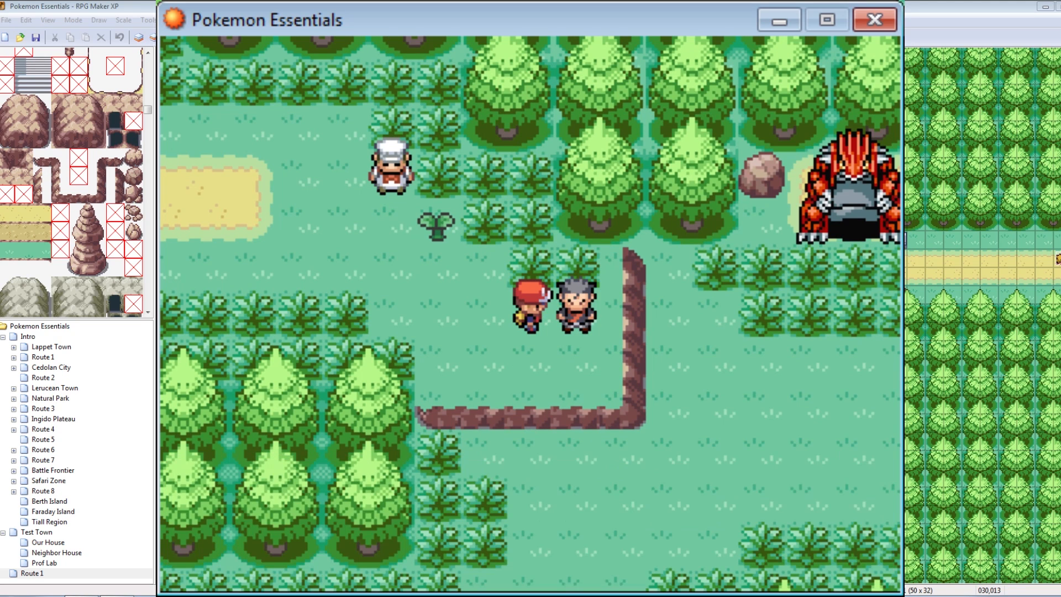
Step: Walk to the white-hatted character and talk to him to change the state of TestSwitch
key("Left")
key("Up")
key("Return")
key("Return")
Step: Return to the dark-haired character, talk to him again to check the other branch text, and close the playtest
key("Down")
key("Right")
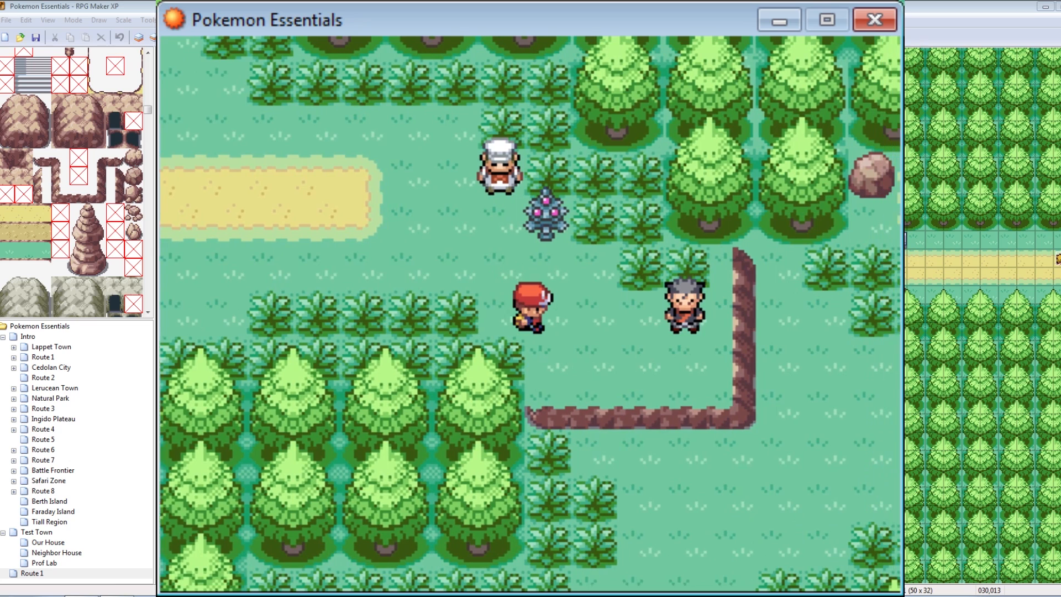
key("Return")
key("Return")
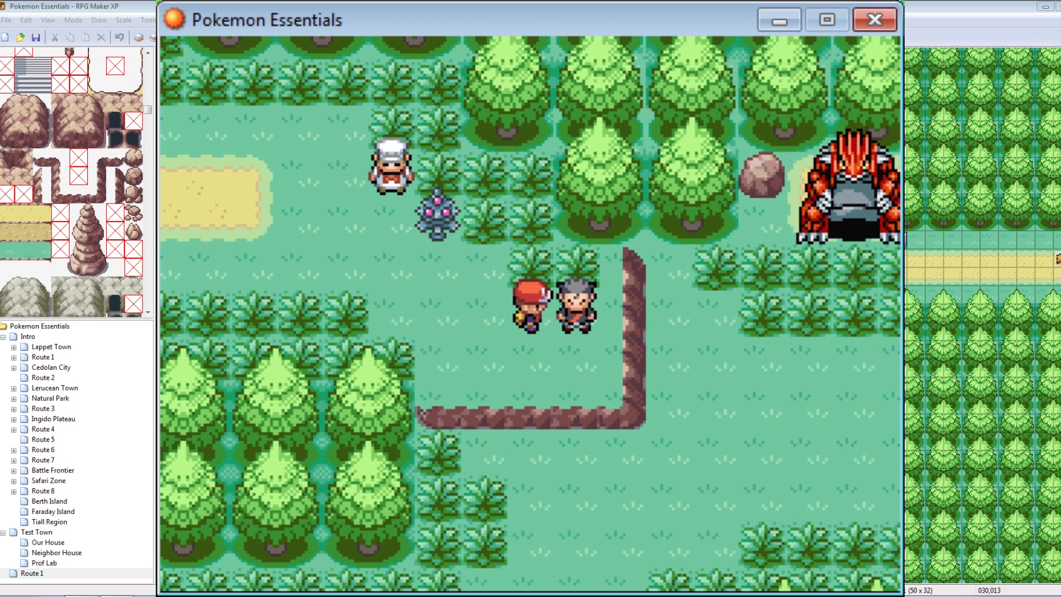
key("Down")
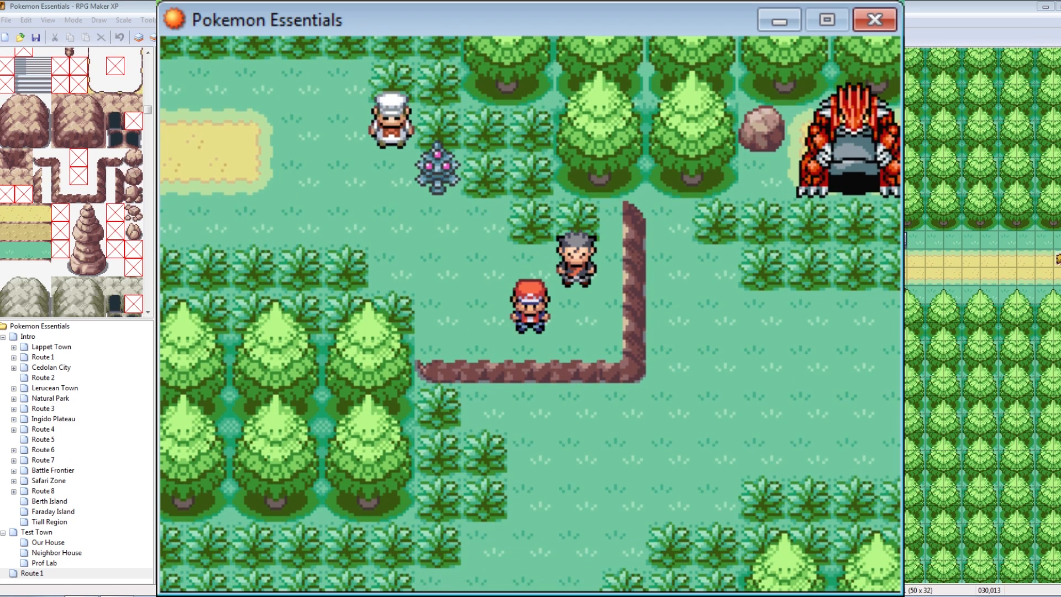
left_click(874, 20)
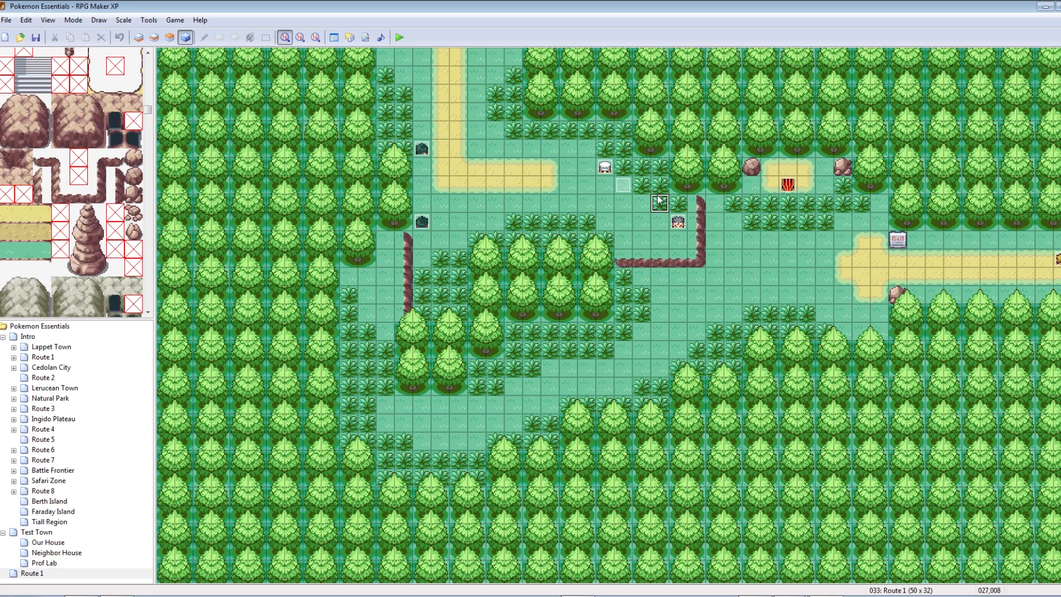
left_click(682, 218)
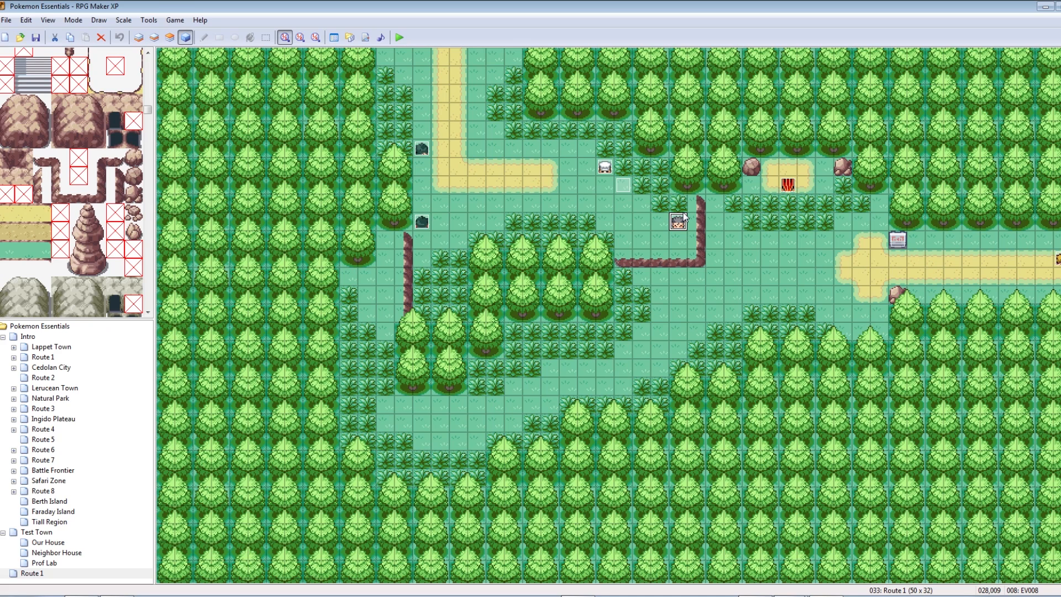
right_click(684, 203)
left_click(705, 210)
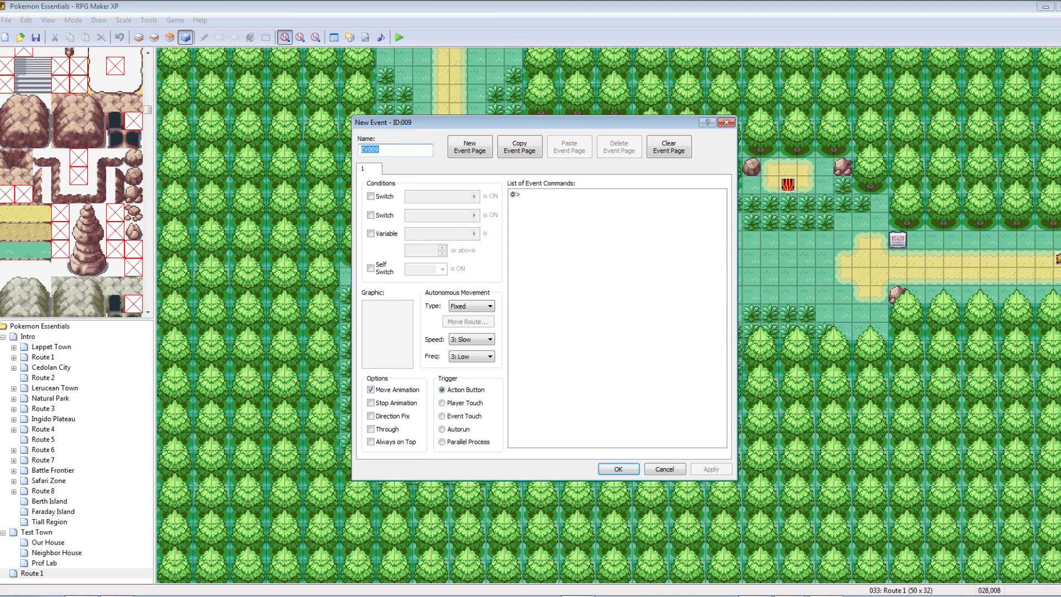
left_click(726, 122)
Step: Reopen the dark-haired character's event, review both branch texts, and delete the whole TestSwitch conditional branch
double_click(682, 218)
left_click(625, 194)
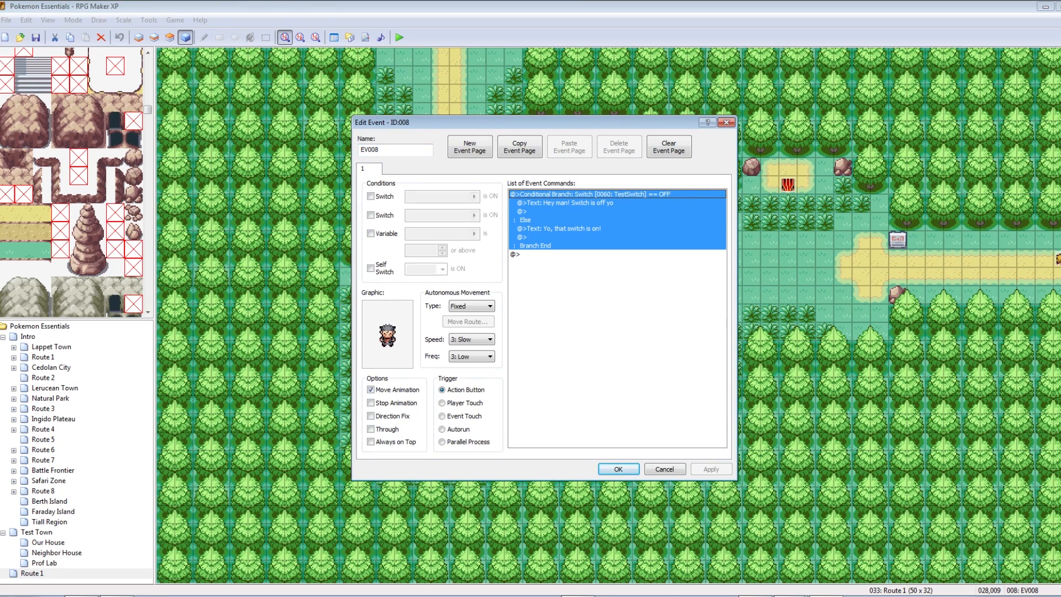
left_click(607, 203)
left_click(608, 228)
left_click(607, 194)
key("Delete")
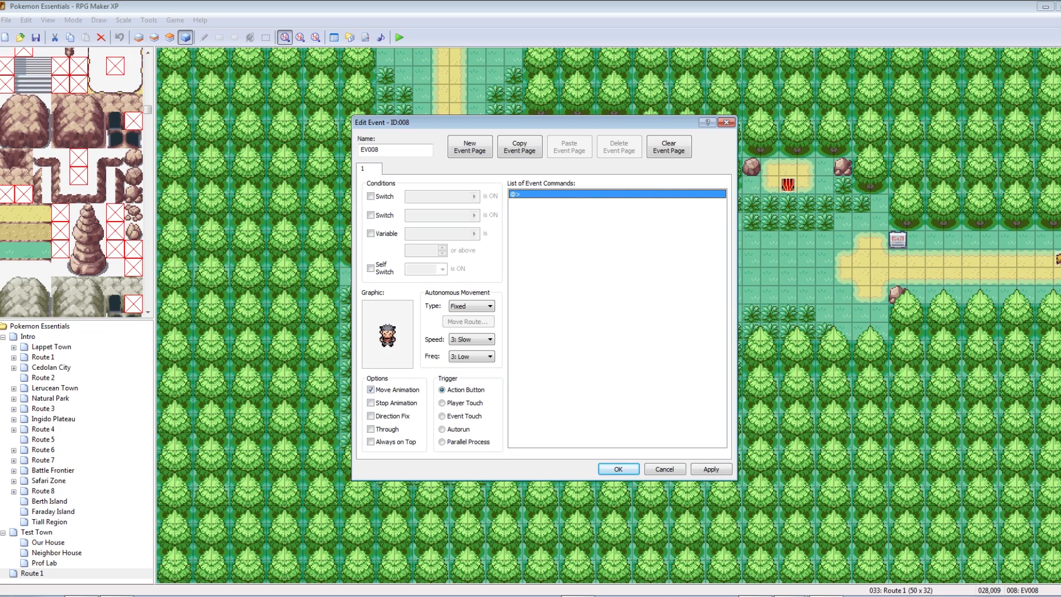
Step: Insert a Loop command in the emptied command list of the event and apply the change
right_click(590, 194)
left_click(608, 201)
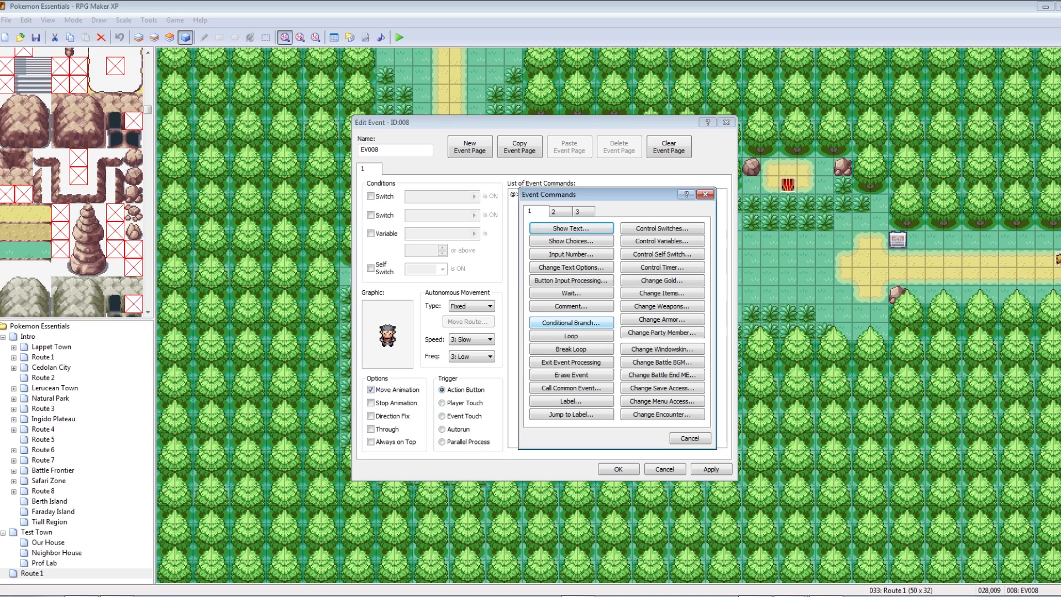
left_click(571, 336)
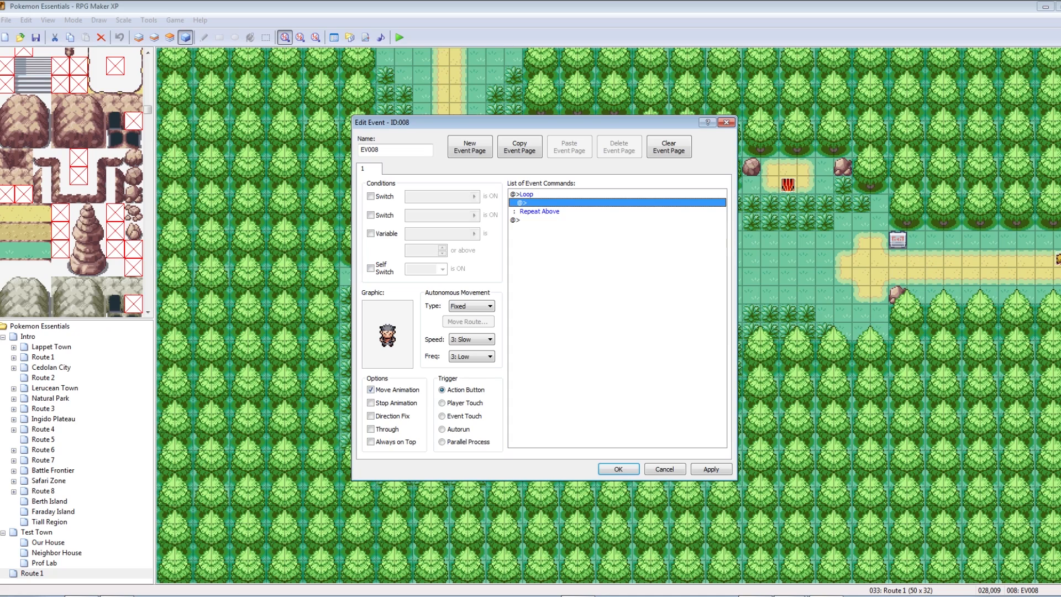
left_click(711, 469)
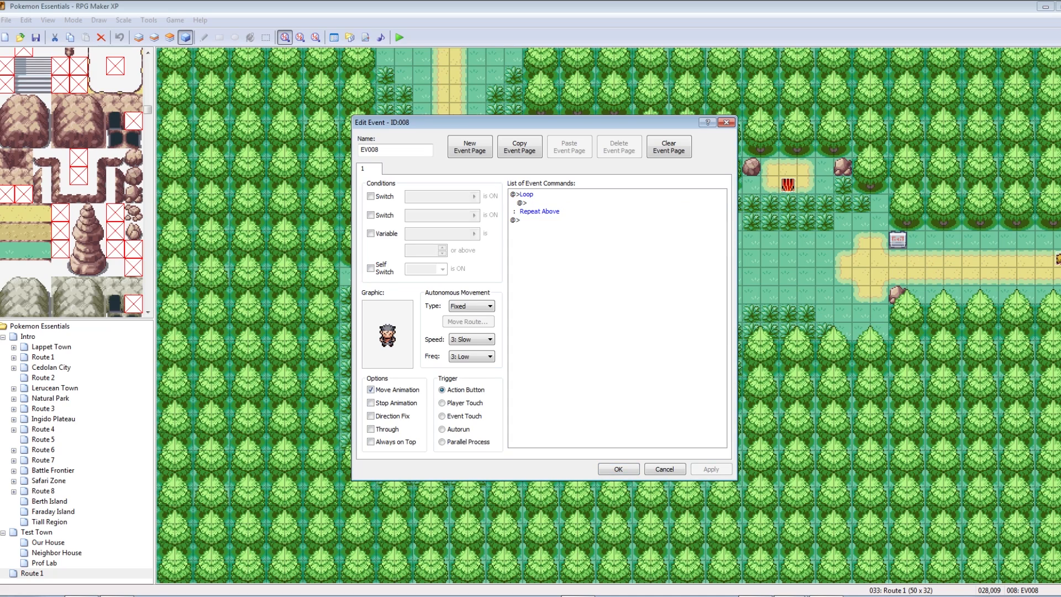
left_click(564, 203)
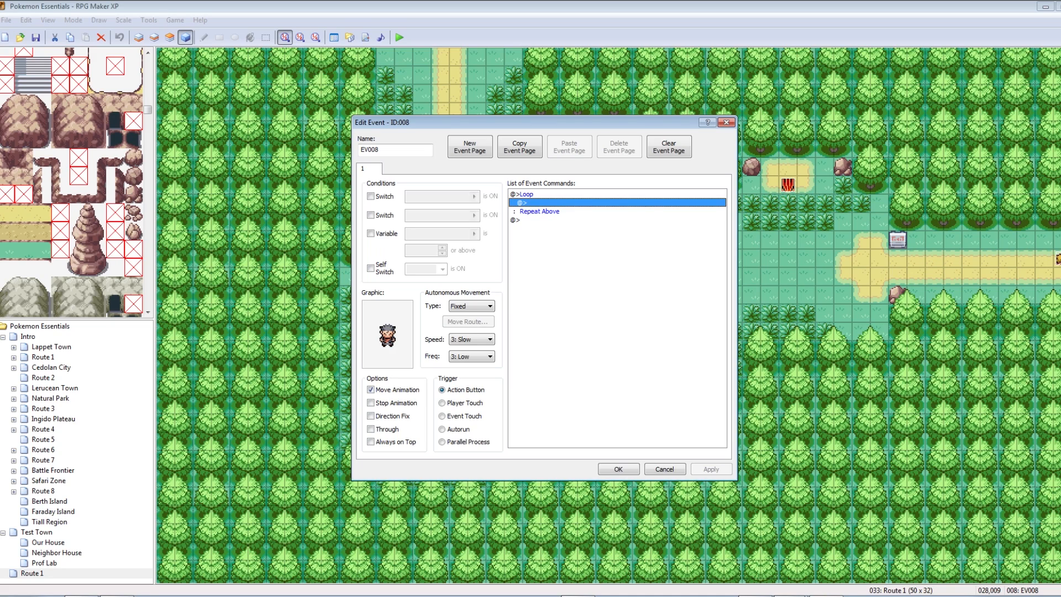
right_click(541, 203)
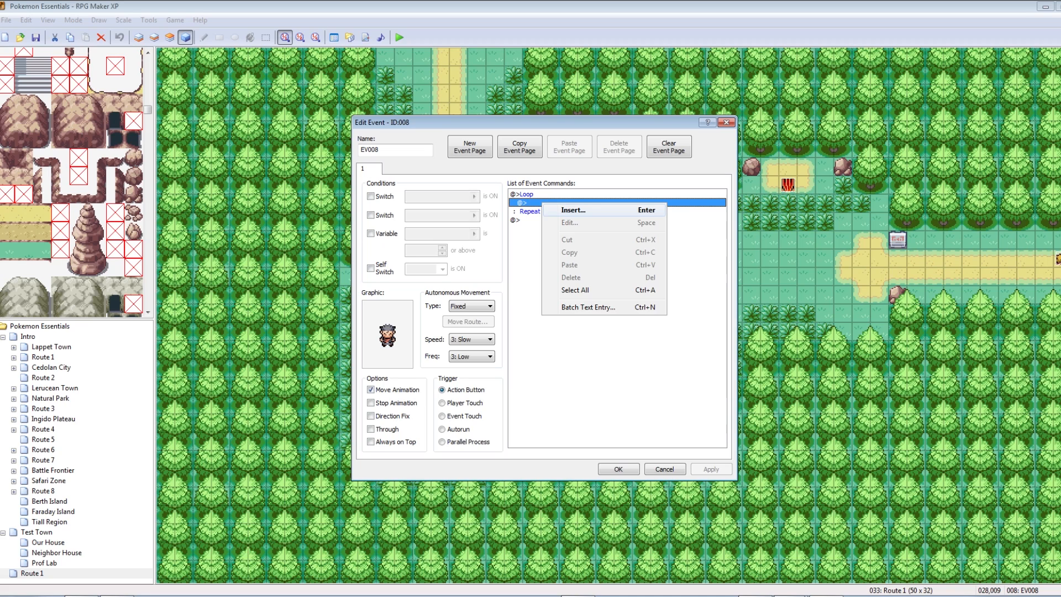
key("Return")
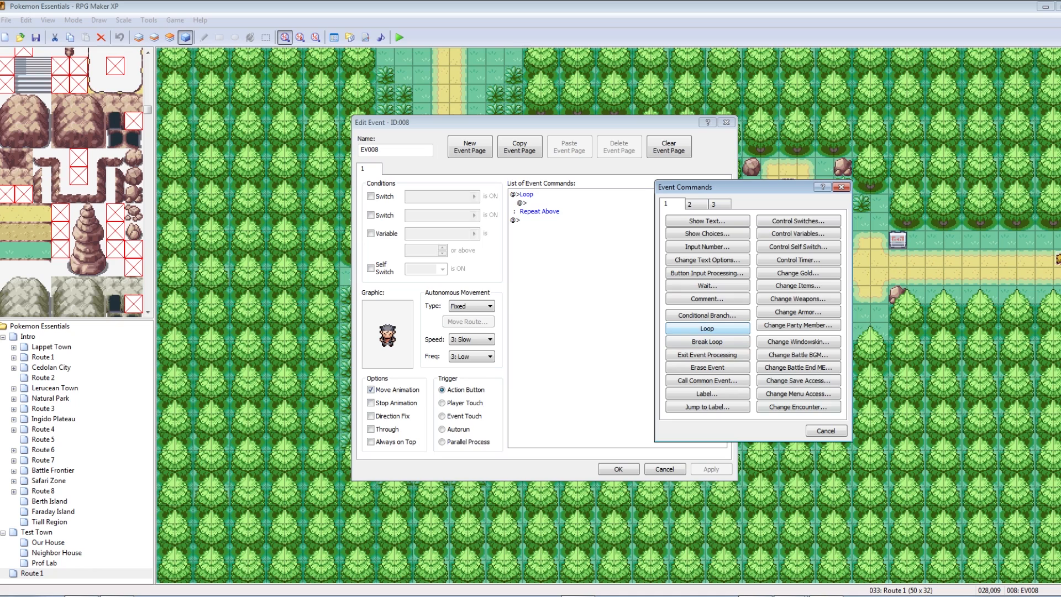
key("Escape")
Step: Add a Show Text command reading "Will you join me?" inside the loop and apply the change
double_click(583, 205)
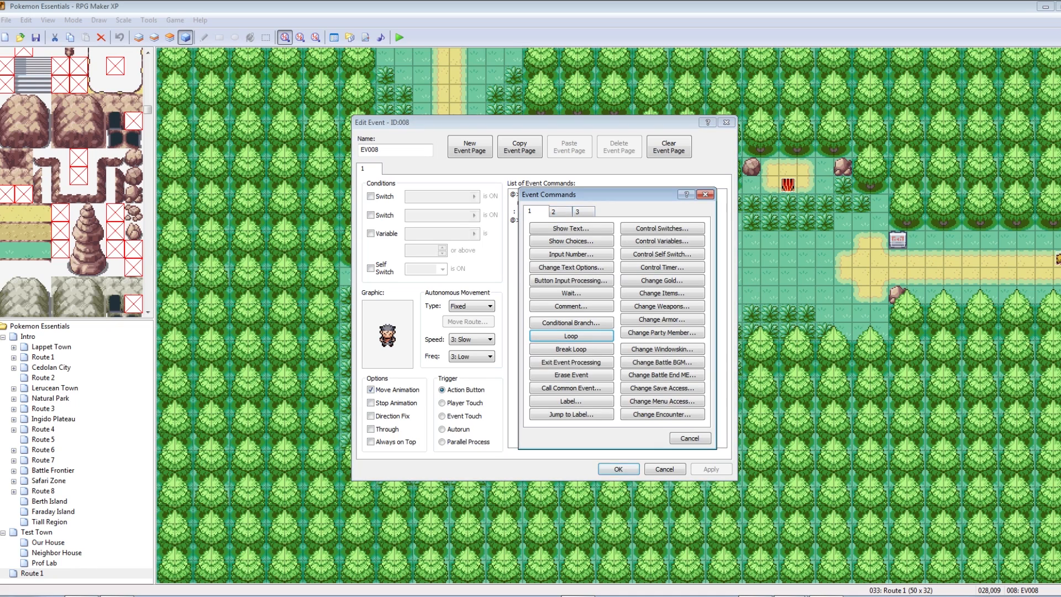
left_click(570, 228)
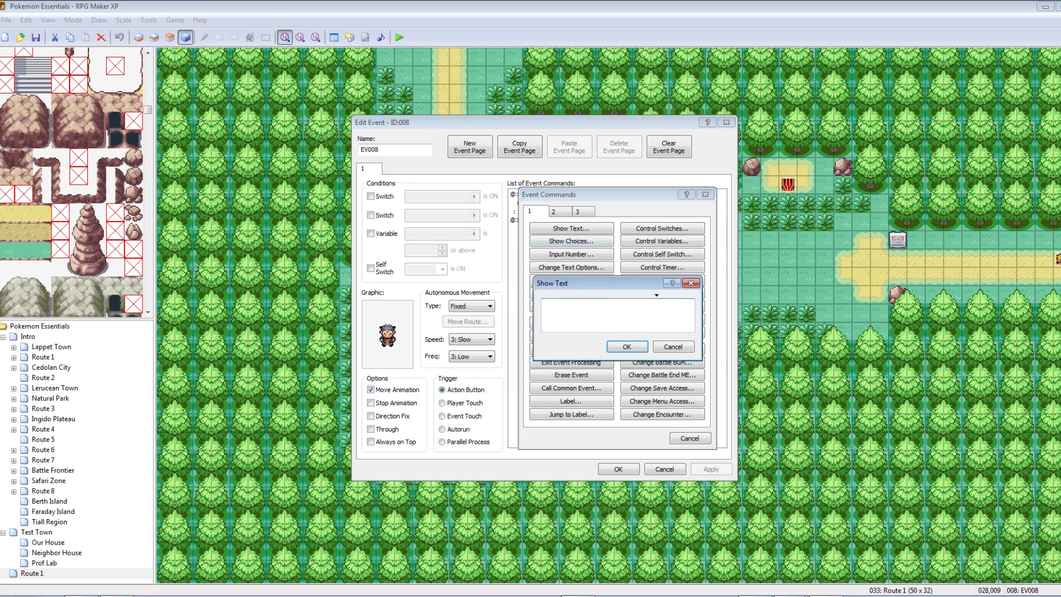
type("Will you join me?")
left_click(627, 346)
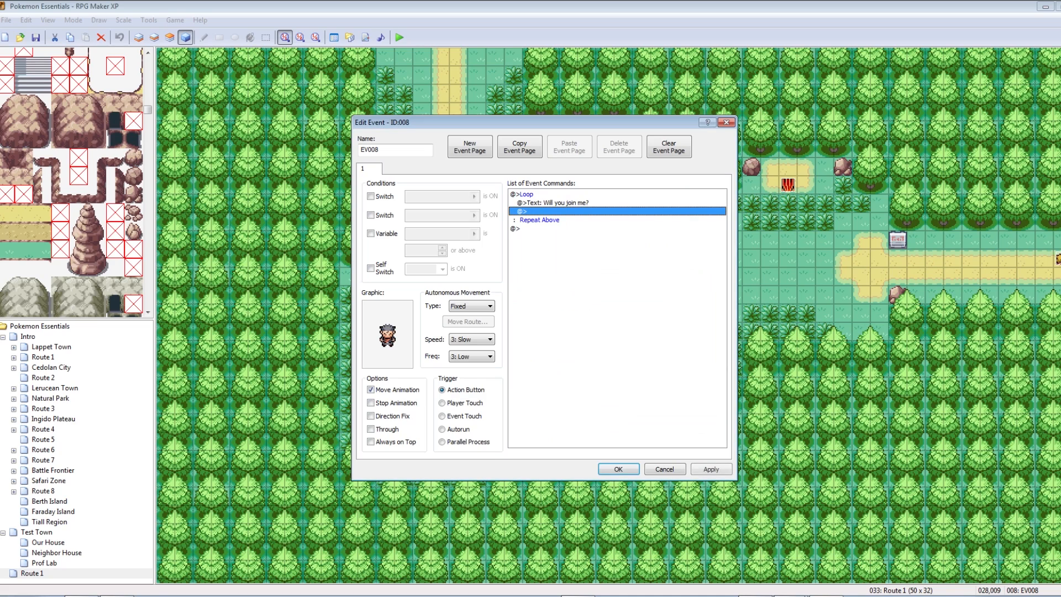
left_click(711, 469)
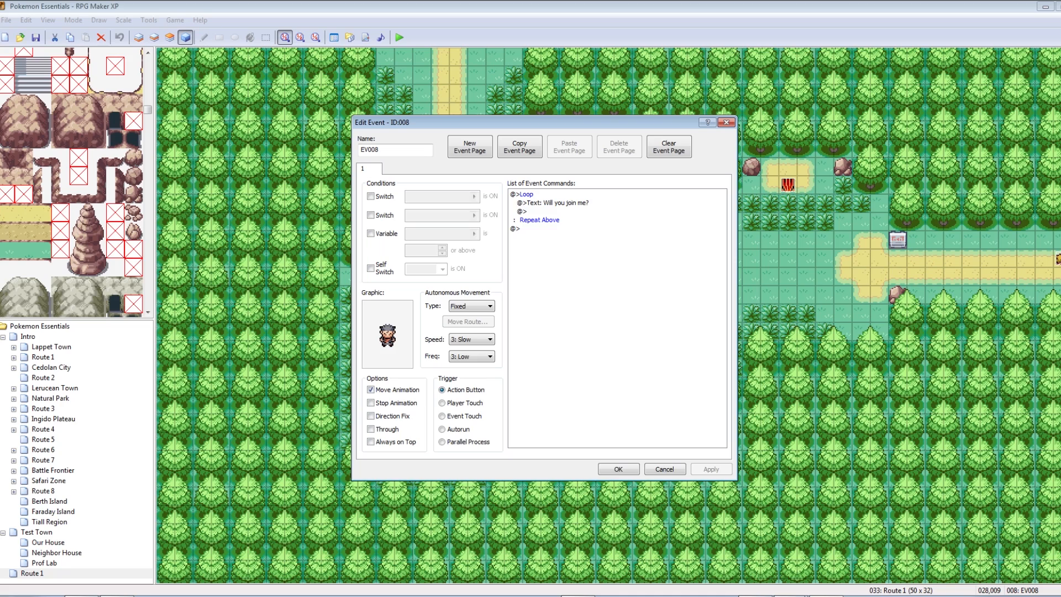
Step: Insert a Show Choices command with Yes and No below the question text, with Choice 2 on cancel, and apply it
right_click(556, 211)
left_click(574, 222)
left_click_drag(597, 195, 767, 202)
left_click(741, 248)
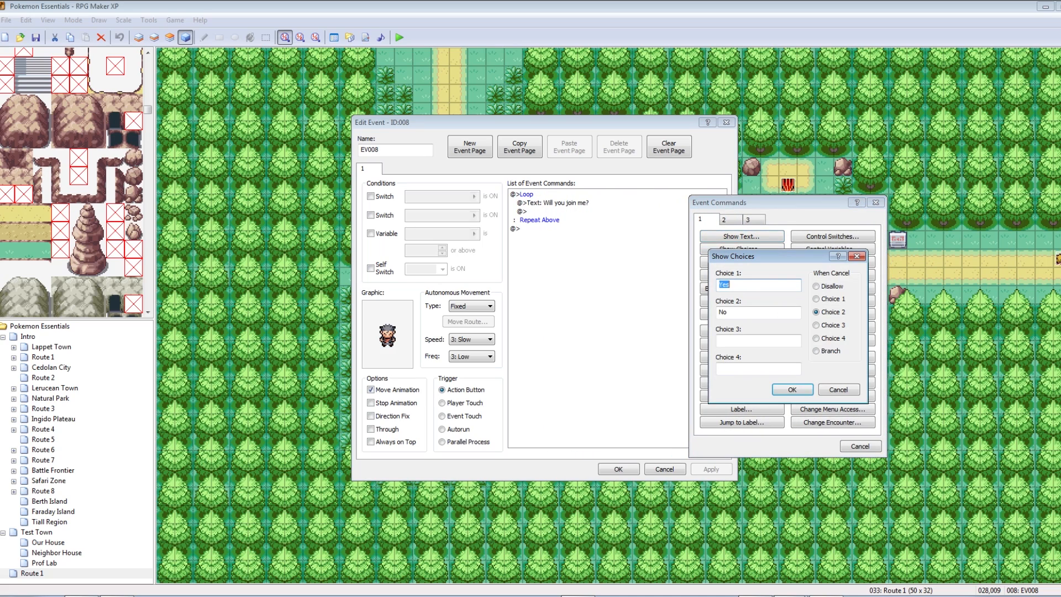
left_click(792, 389)
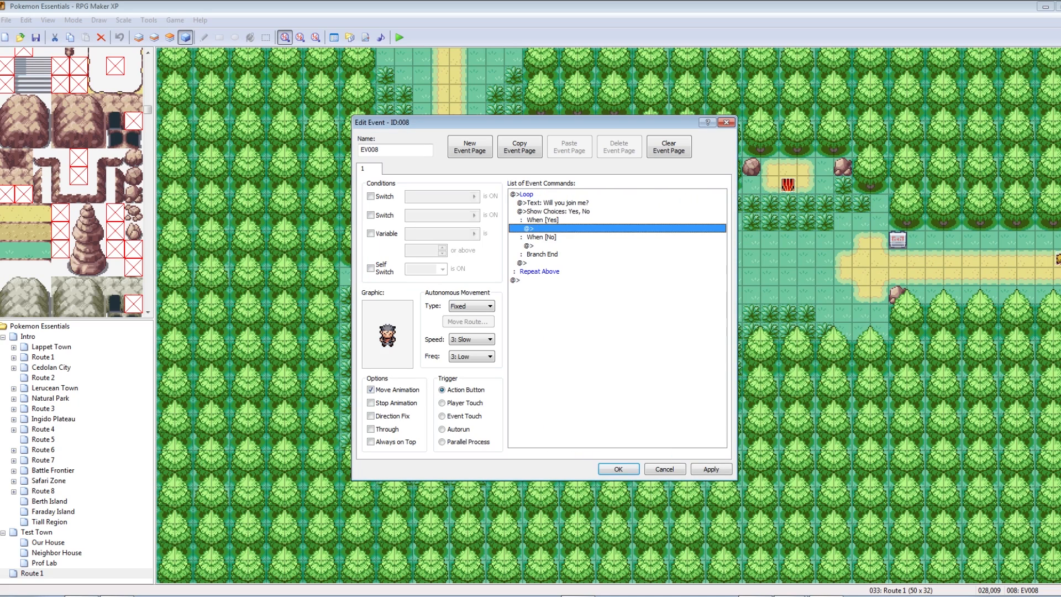
left_click(711, 469)
Step: Add the text "Right on! You did it!" to the Yes branch of the choices
double_click(572, 228)
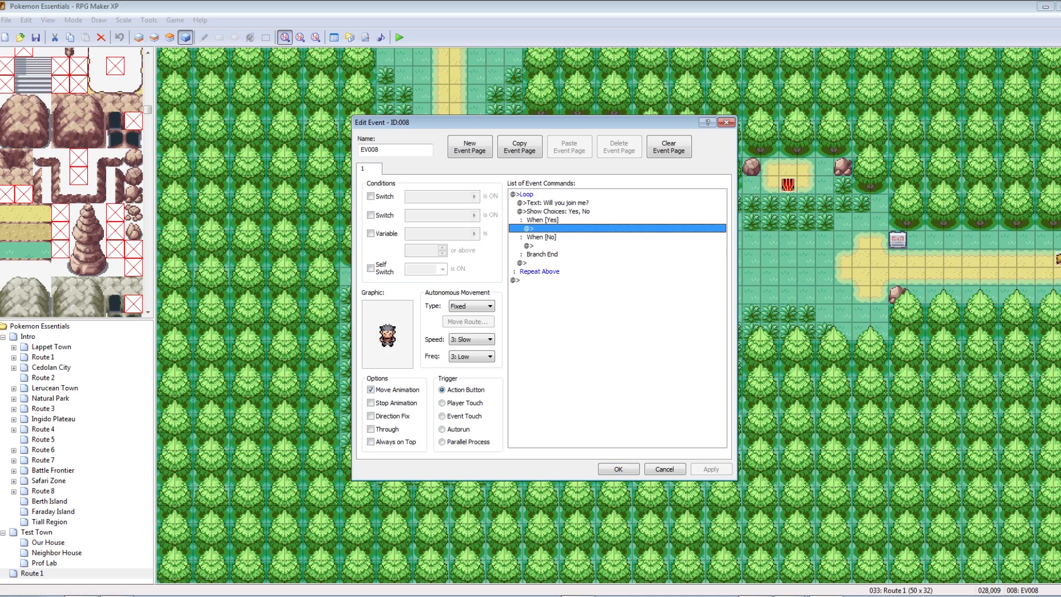
left_click(571, 228)
type("Righ")
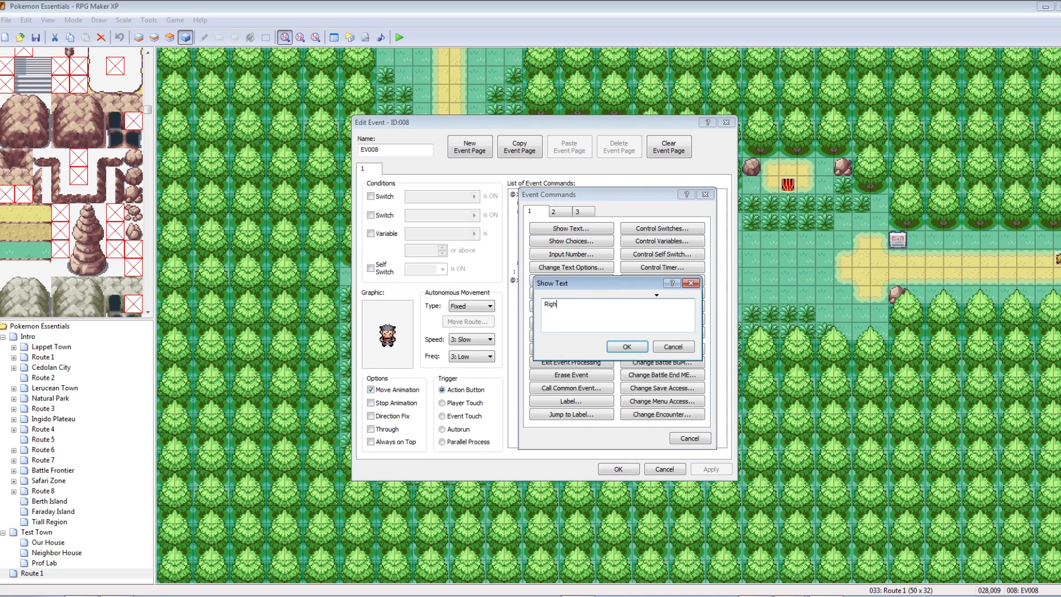
type("t on! Yuo")
key("BackSpace")
key("BackSpace")
key("BackSpace")
type("You did it")
key("Return")
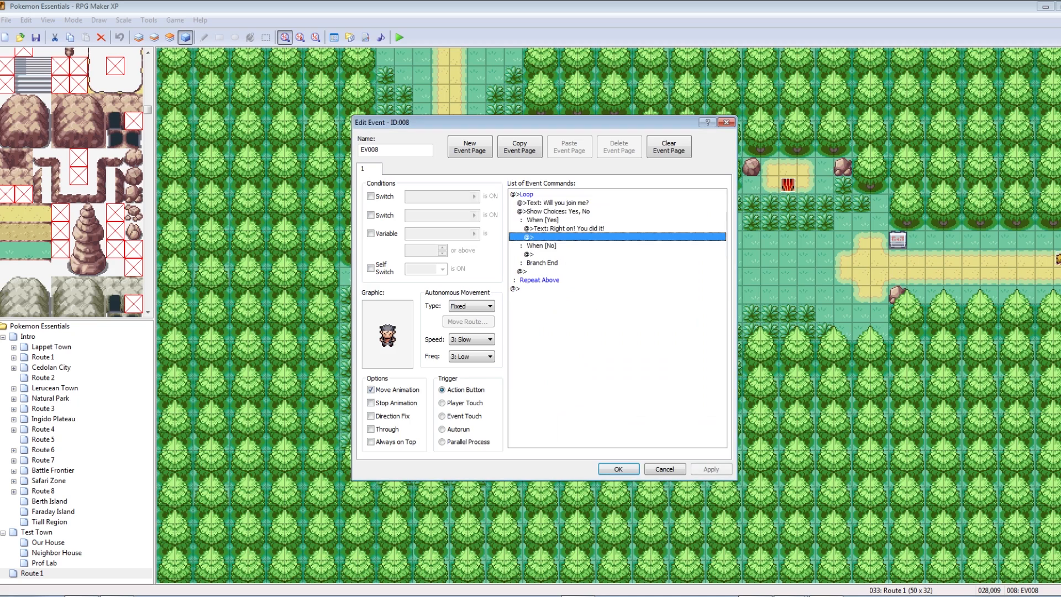
Step: Insert a Break Loop command after the text in the Yes branch and apply the change
key("space")
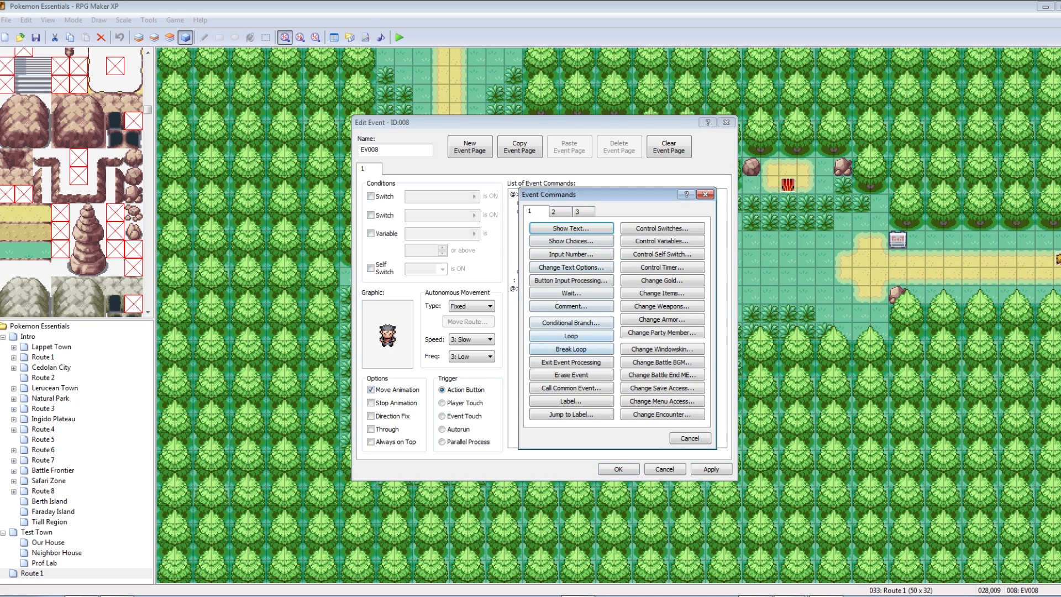
left_click(570, 349)
left_click(711, 470)
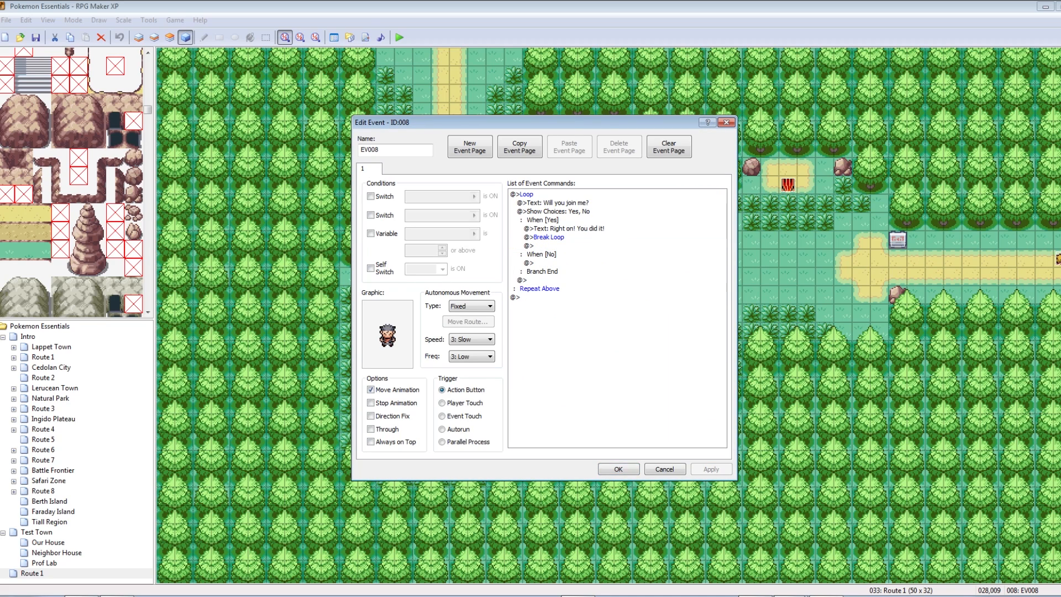
Step: Add the text "Cmon, please?" to the No branch of the choices
left_click(611, 263)
right_click(610, 263)
left_click(629, 275)
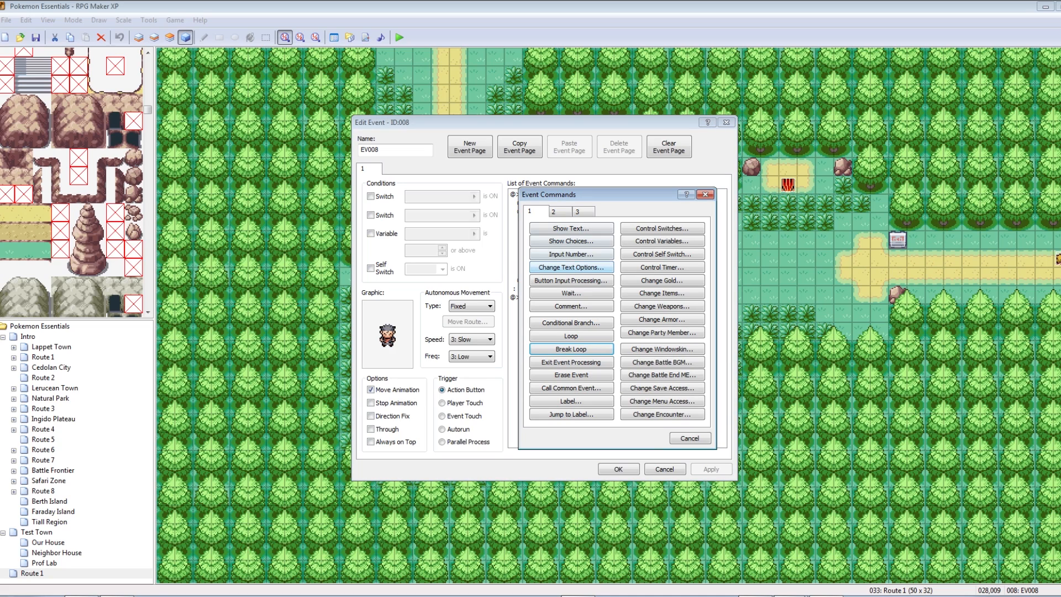
left_click(571, 228)
type("Cmon")
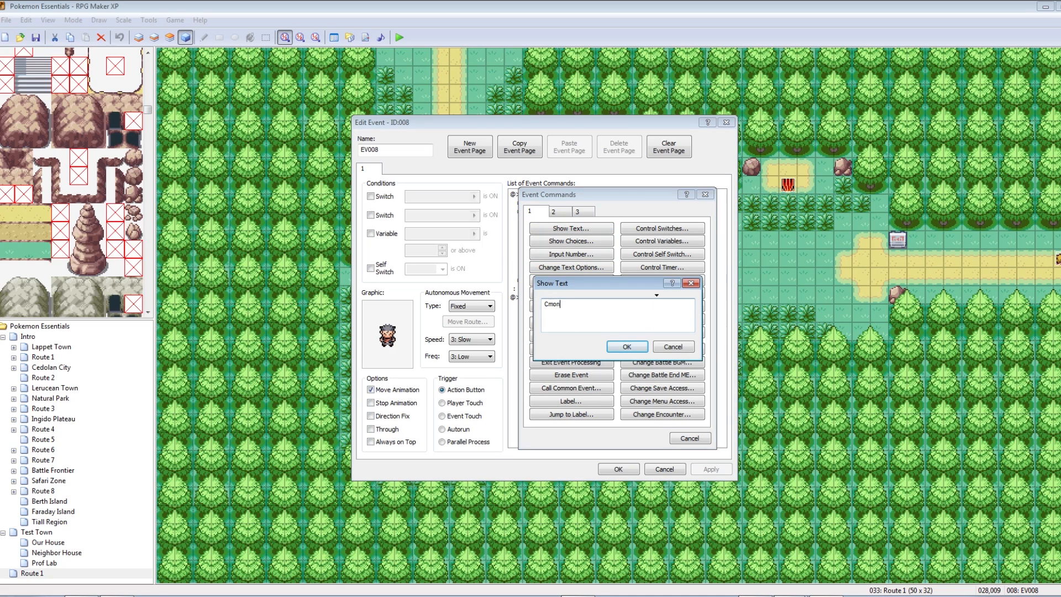
type(", please?")
left_click(626, 346)
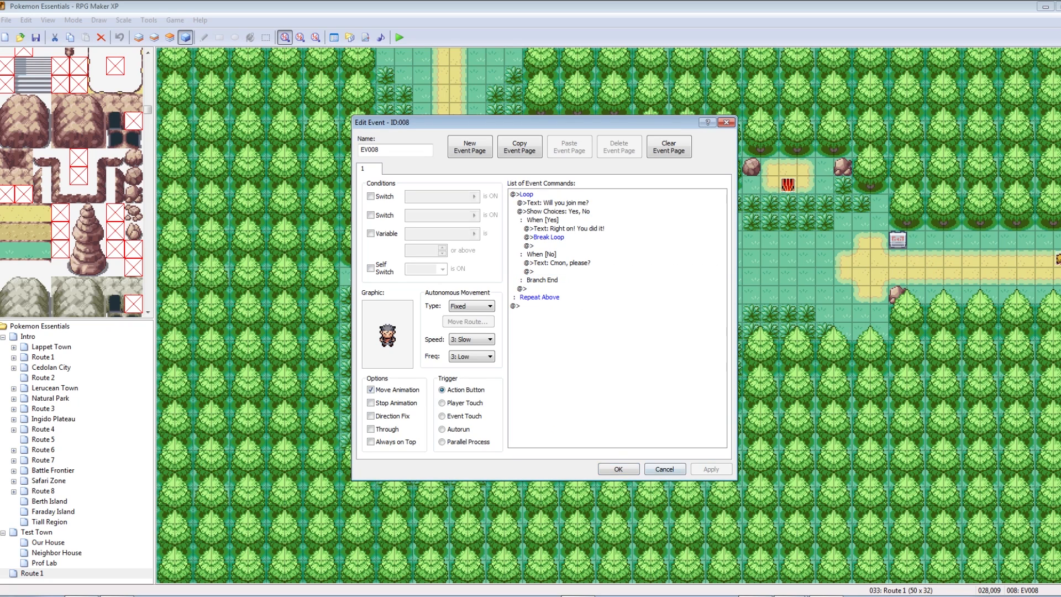
Step: Accept the event changes, start a playtest, and walk to the dark-haired character on Route 1 to talk to him
left_click(619, 468)
left_click(400, 37)
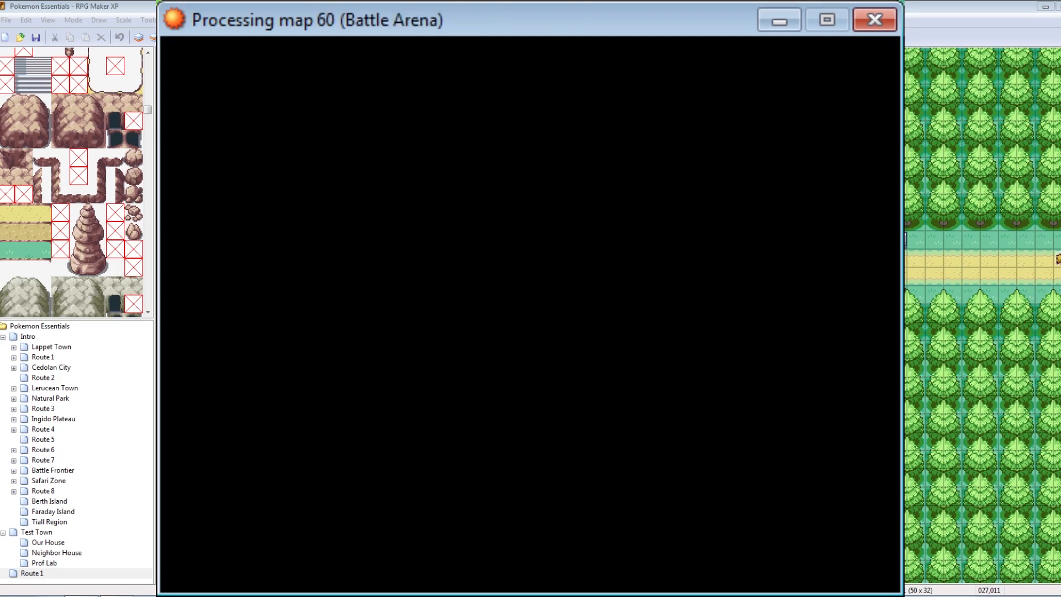
key("Return")
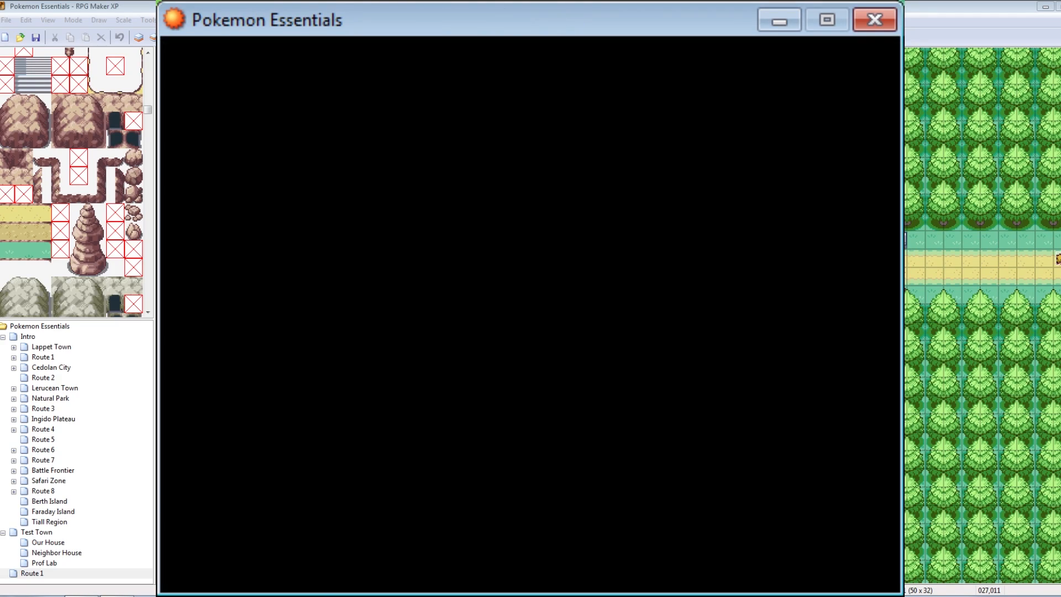
key("Right")
key("Down")
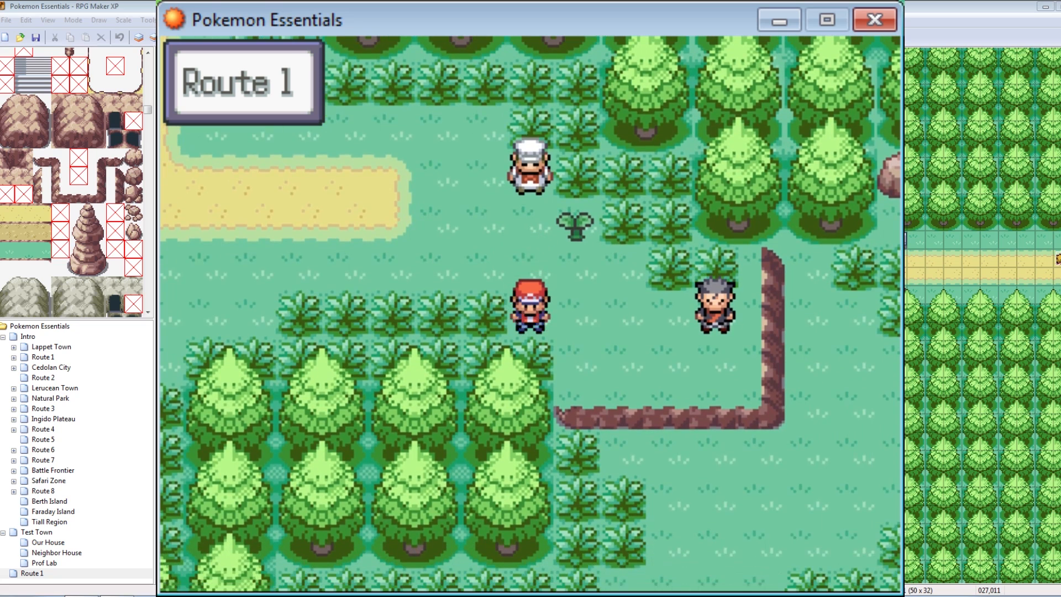
key("Right")
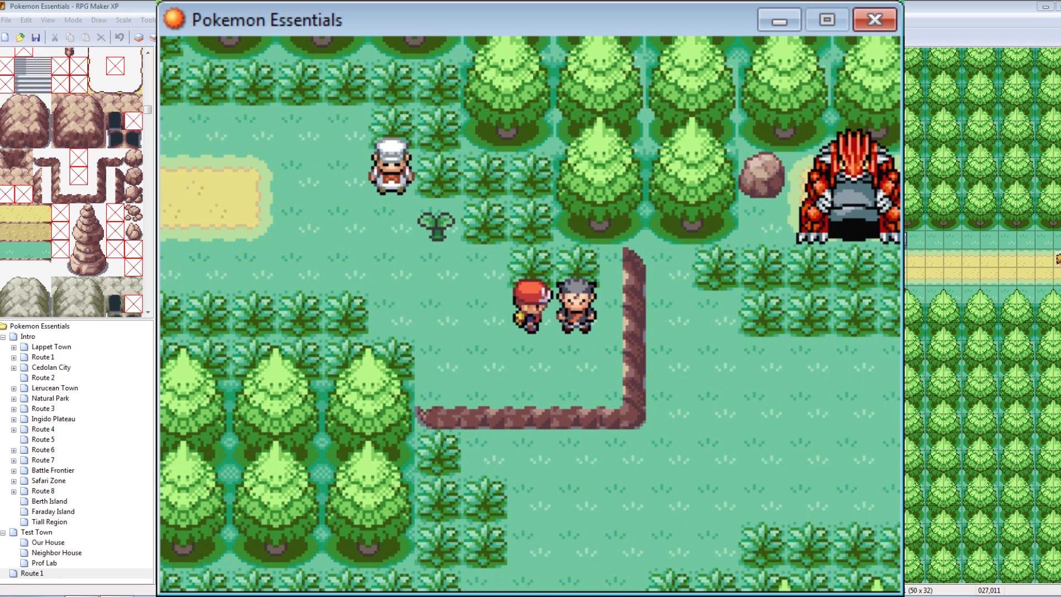
key("Return")
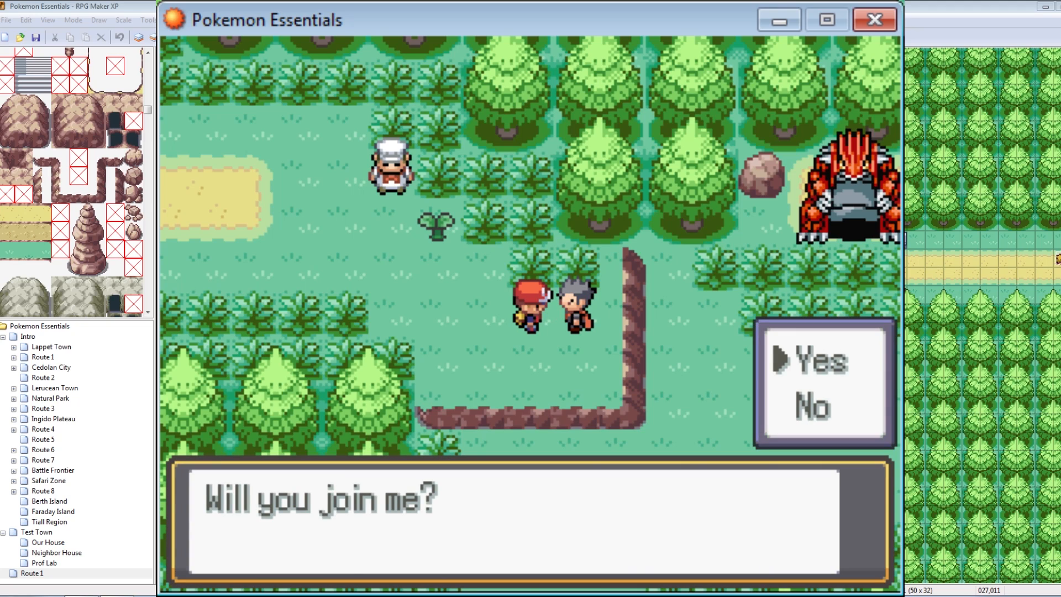
Step: Answer No to the character's question three times to test that the loop repeats
key("Down")
key("Return")
key("Return")
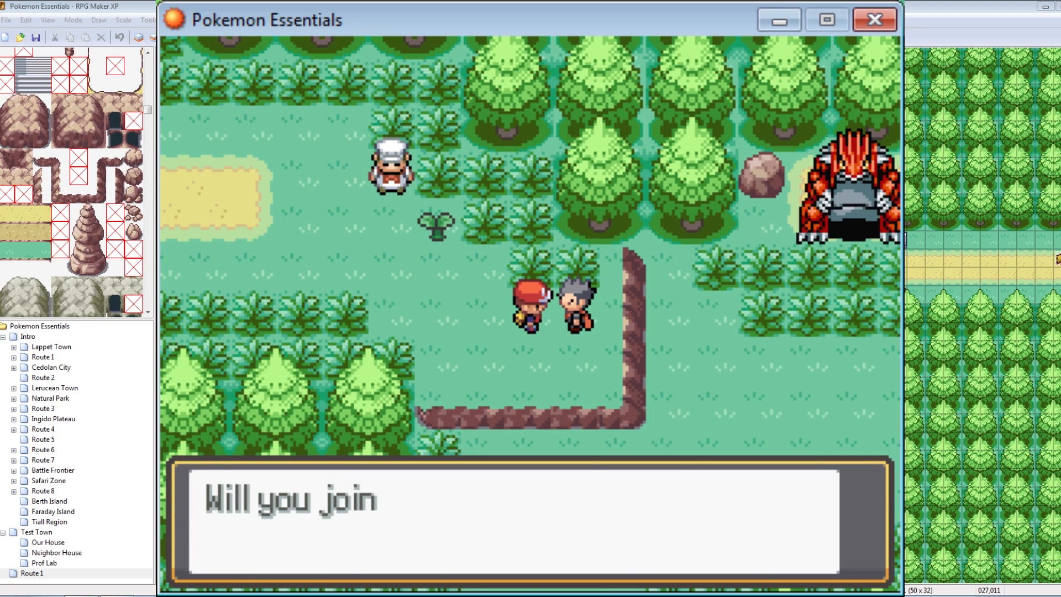
key("Down")
key("Return")
key("Return")
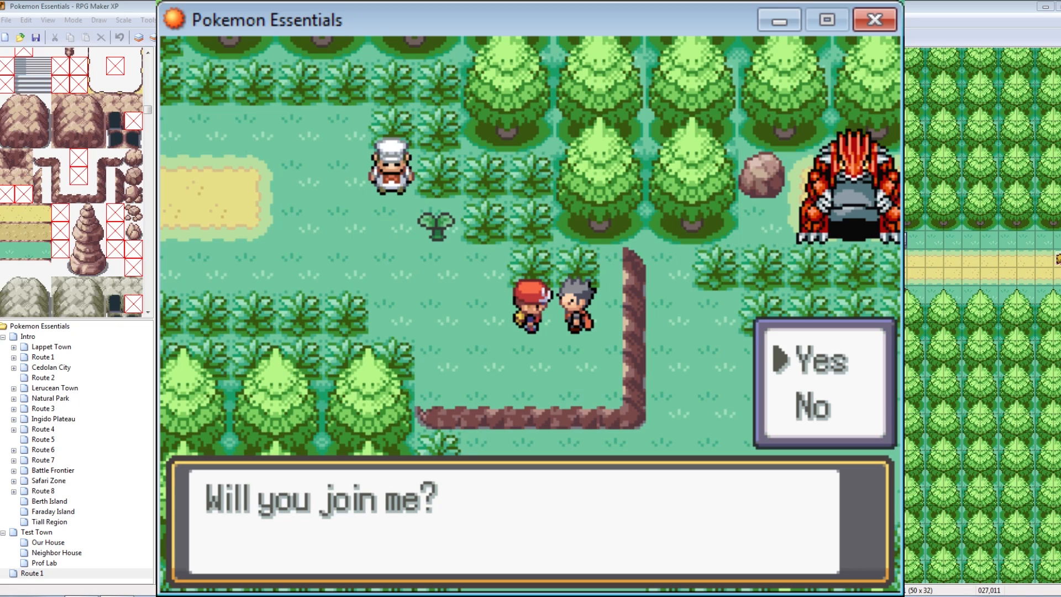
key("Down")
key("Return")
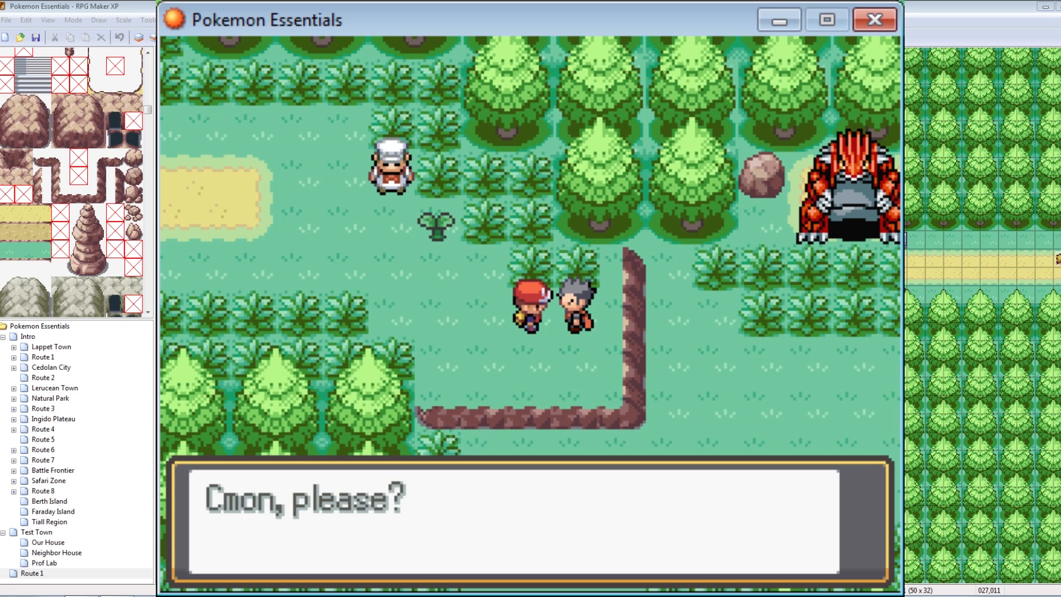
key("Return")
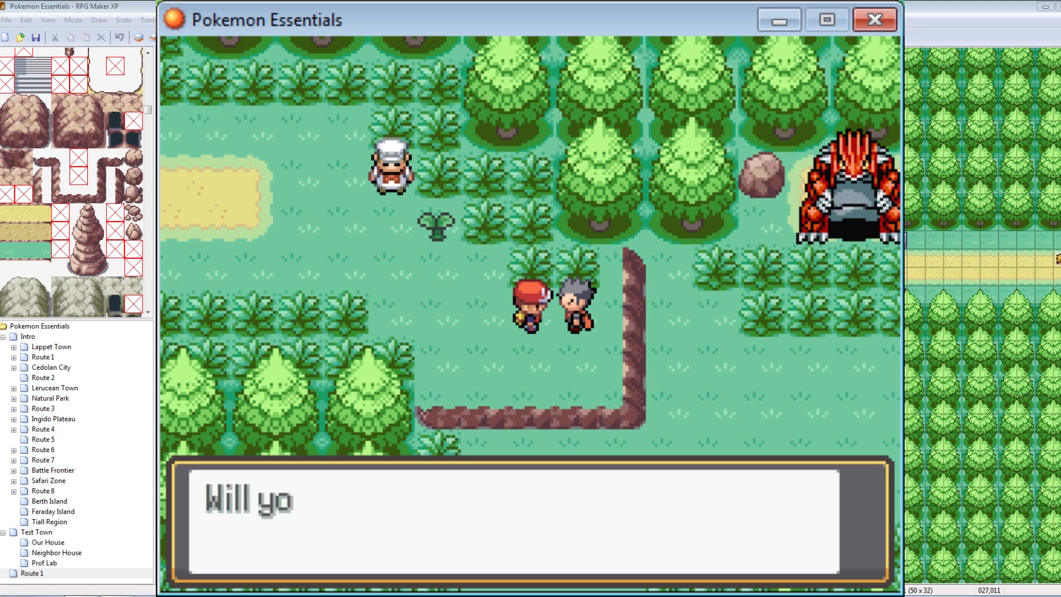
Step: Answer Yes to break out of the loop, dismiss the reply, and close the playtest
key("Return")
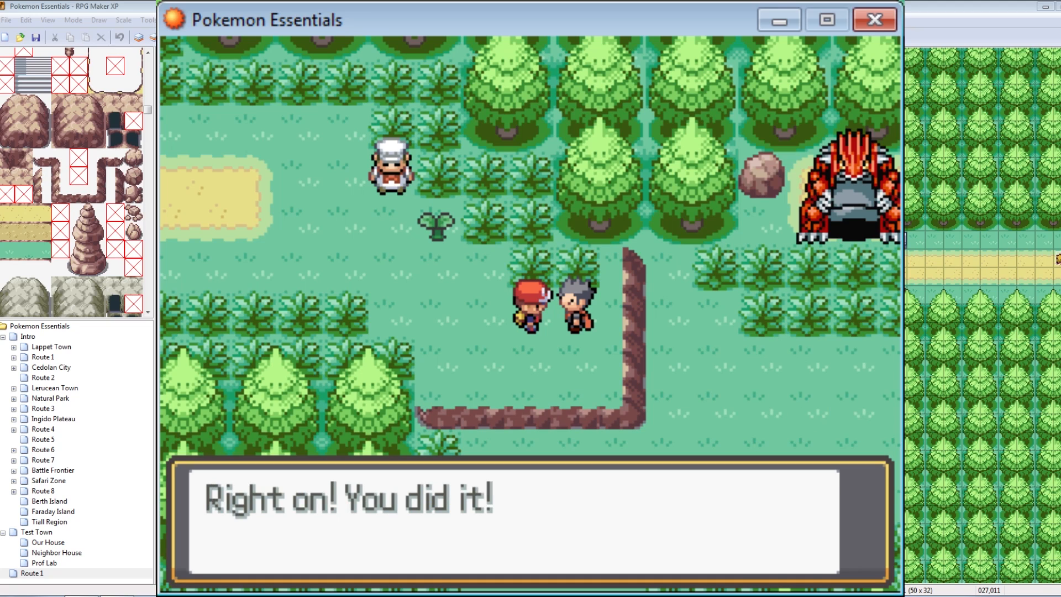
key("Return")
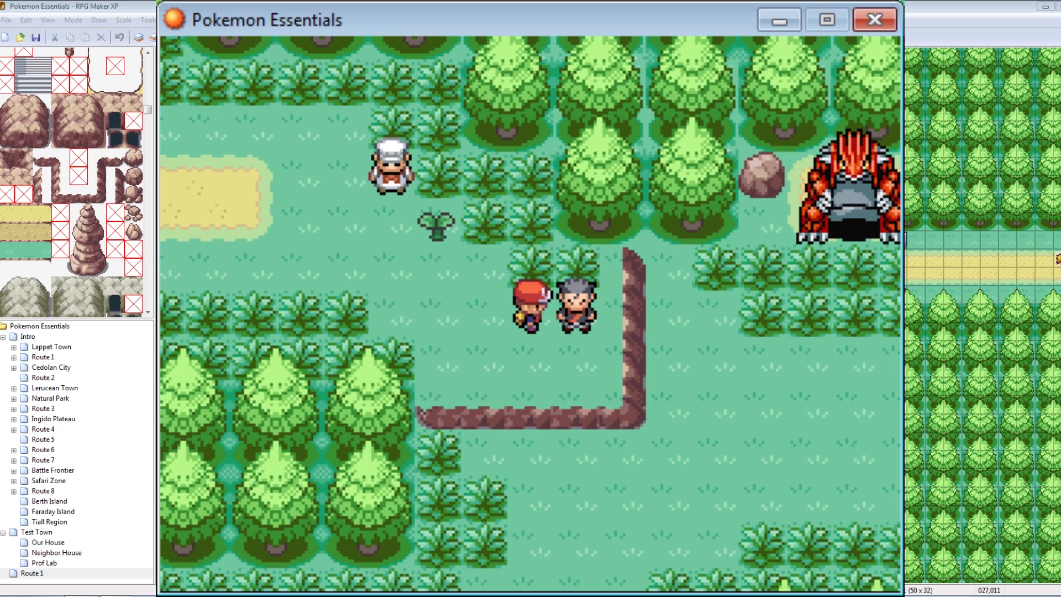
left_click(875, 20)
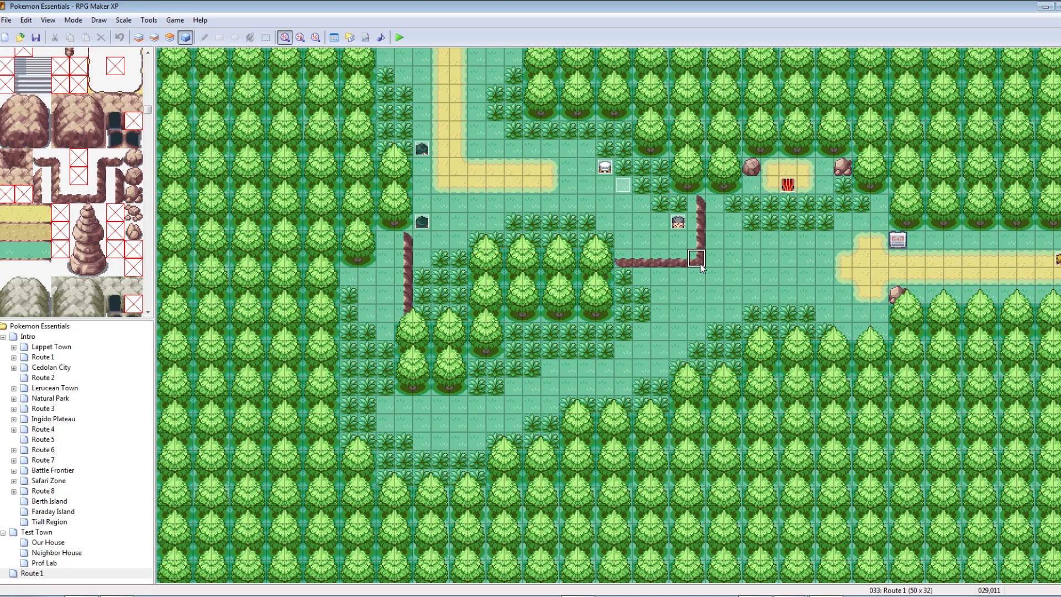
Step: Reopen the dark-haired character's event and examine the Break Loop line and the available event commands, including Label, without inserting any
right_click(678, 222)
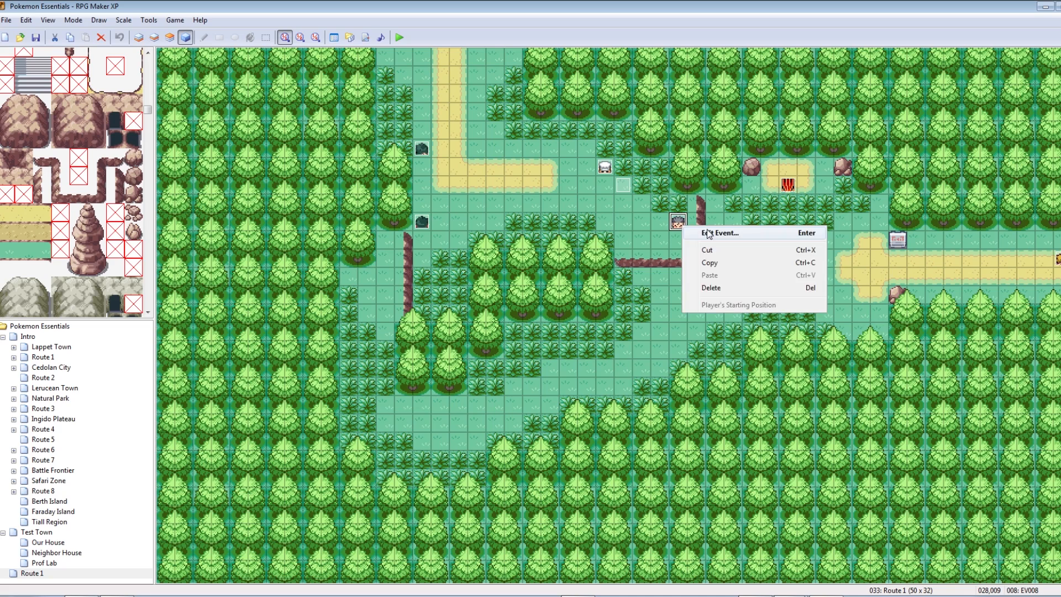
left_click(705, 231)
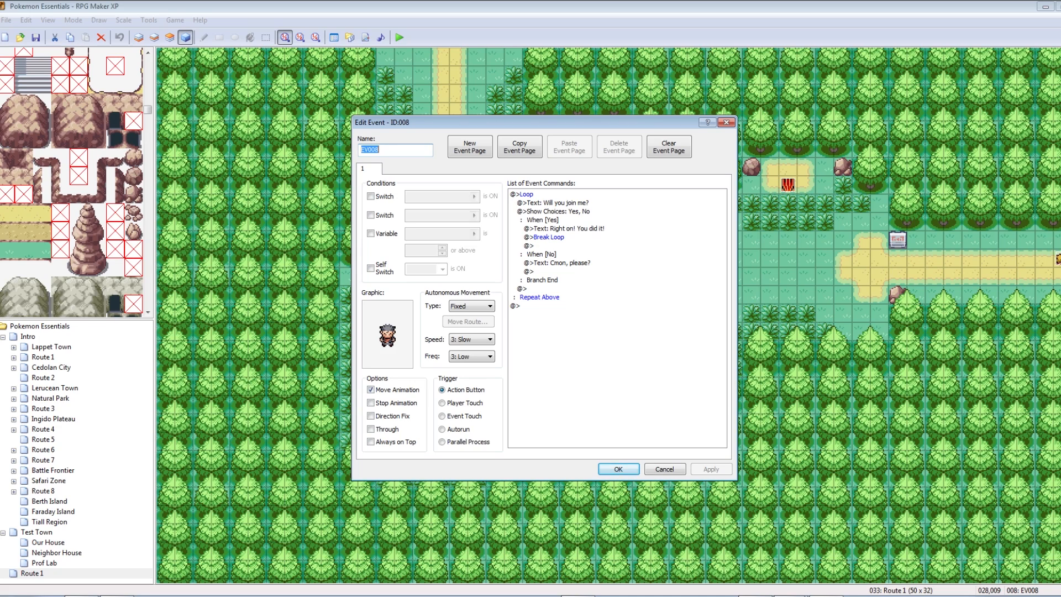
left_click(617, 306)
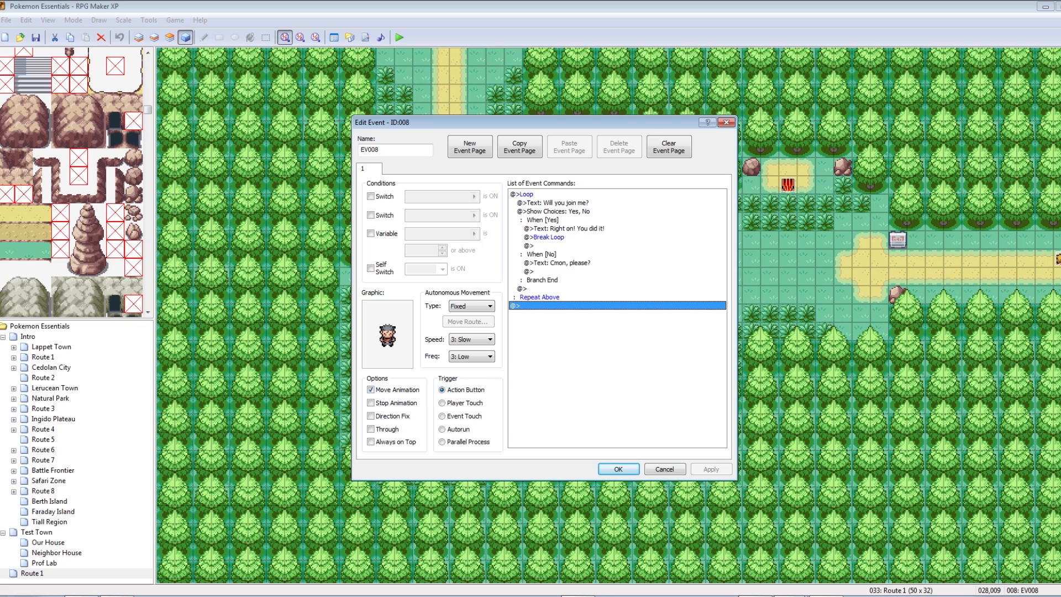
left_click(555, 237)
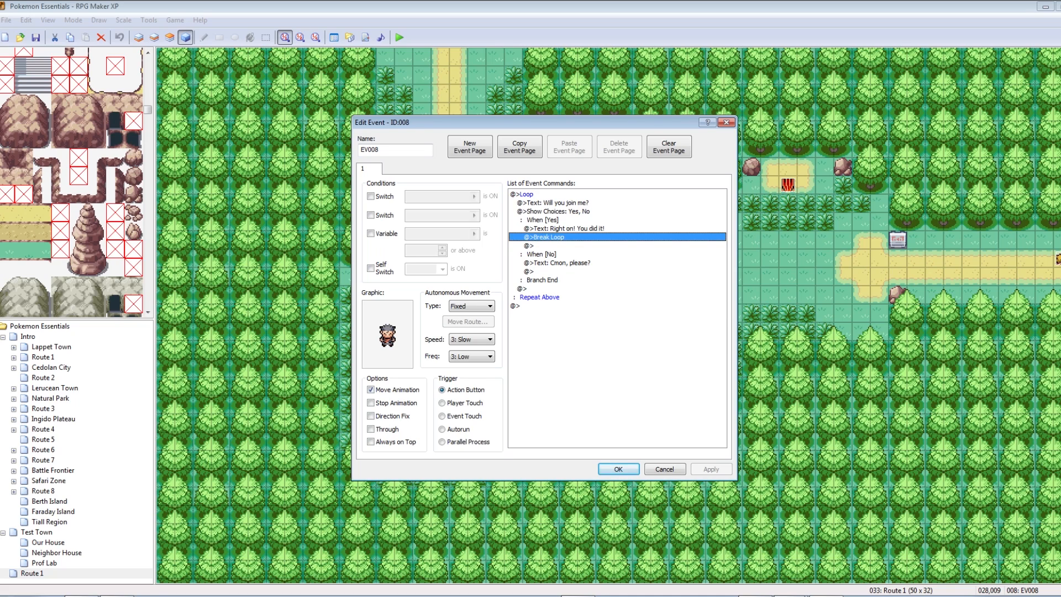
right_click(555, 235)
left_click(569, 241)
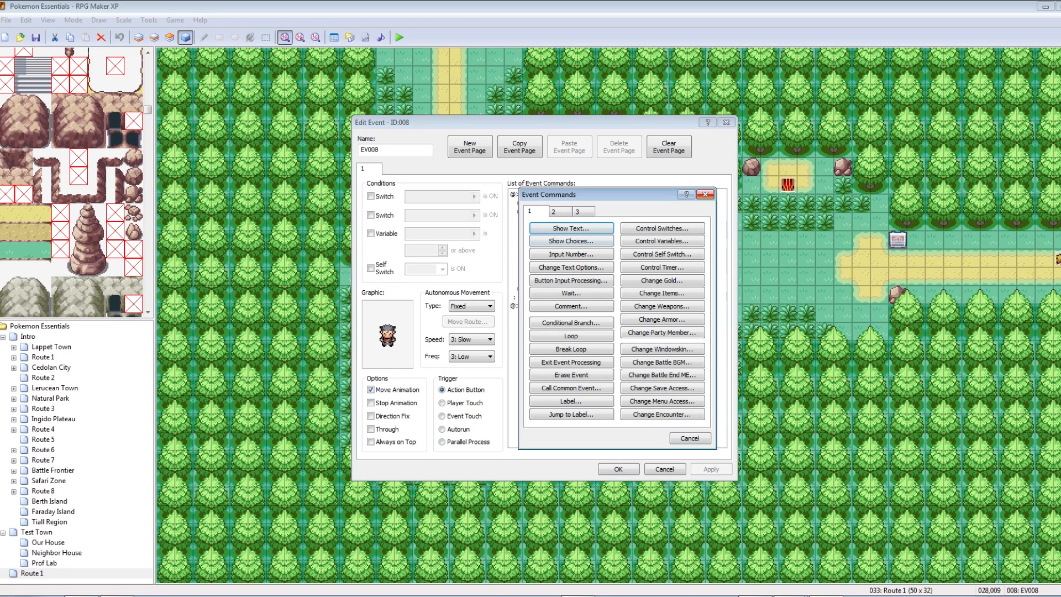
left_click_drag(635, 193, 800, 209)
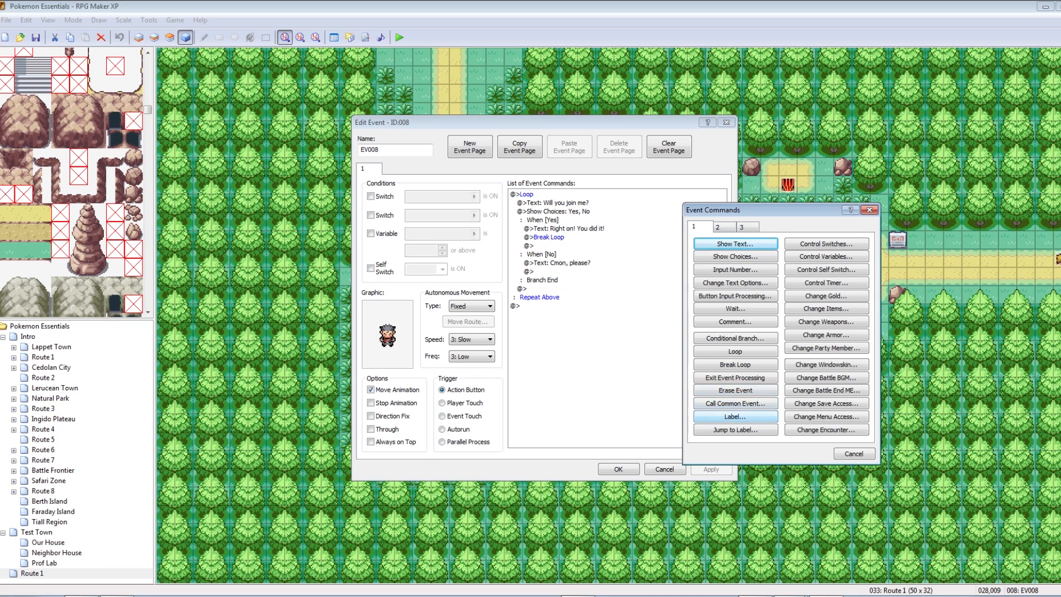
left_click(854, 454)
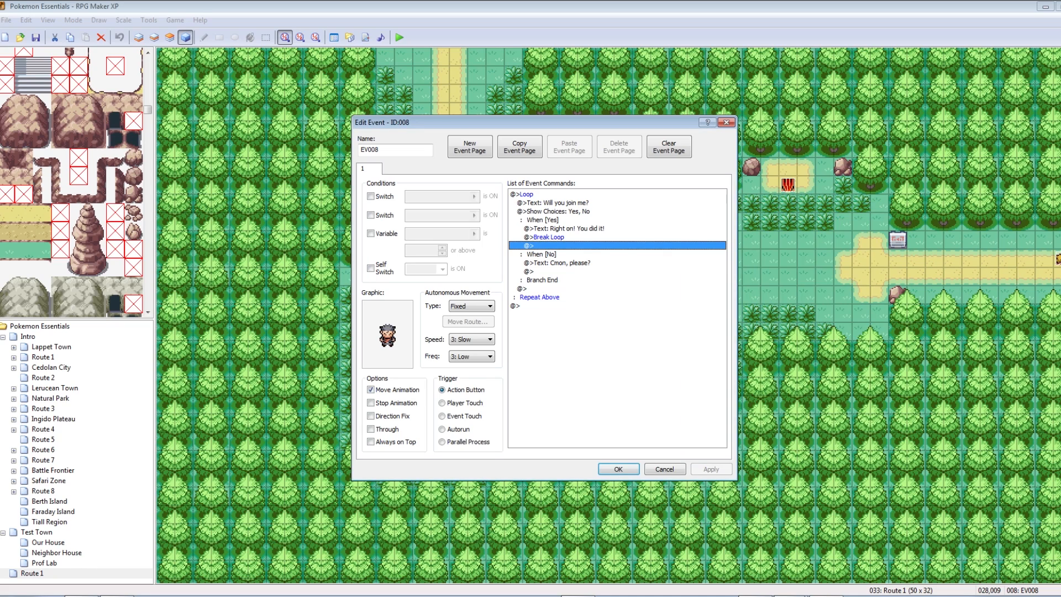
left_click(617, 306)
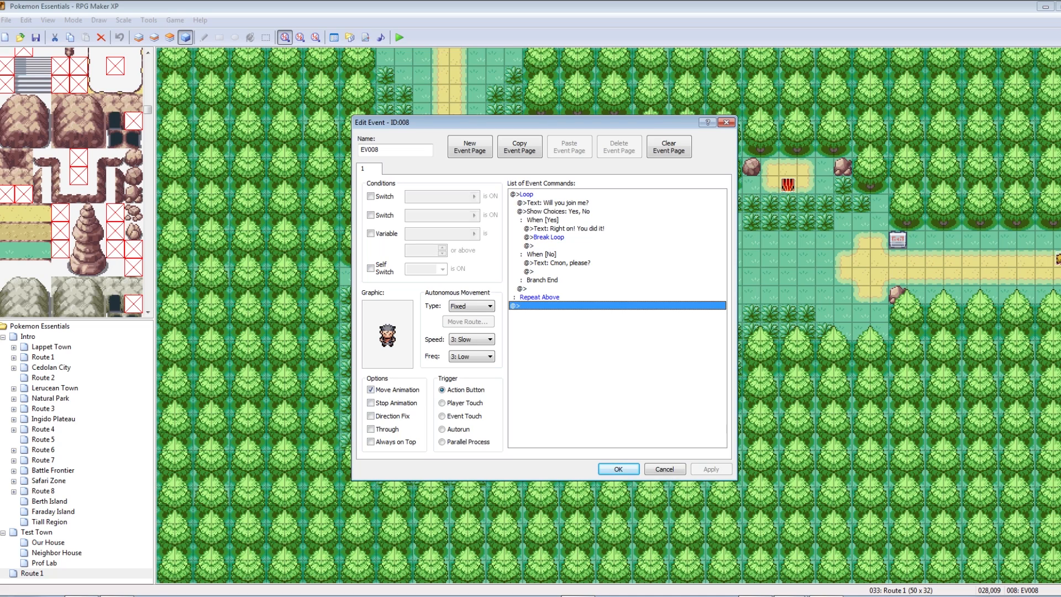
right_click(534, 306)
key("ctrl+a")
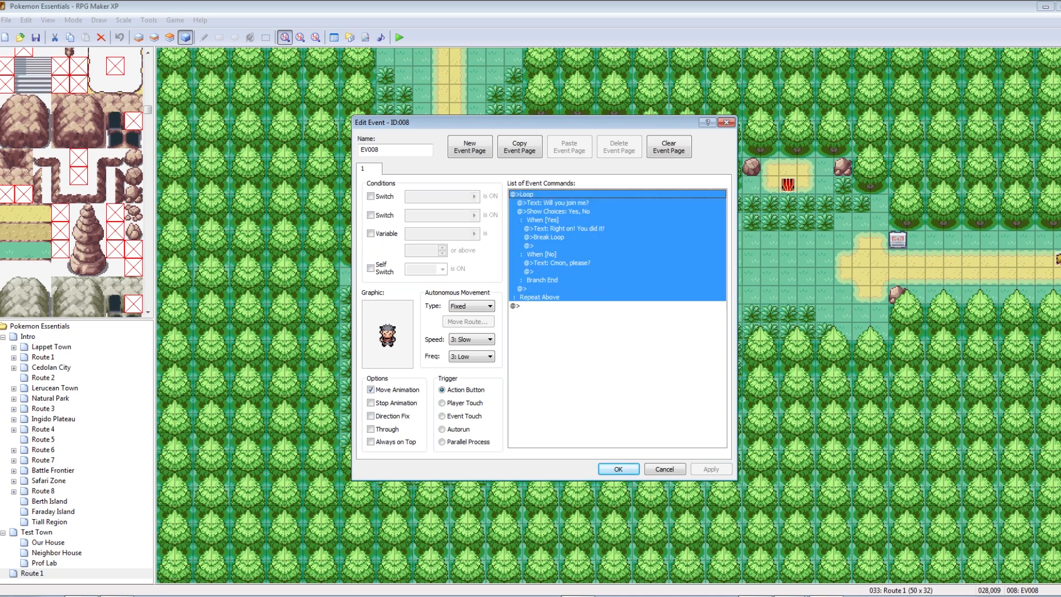
key("Down")
key("Down")
key("Down")
key("Down")
key("Down")
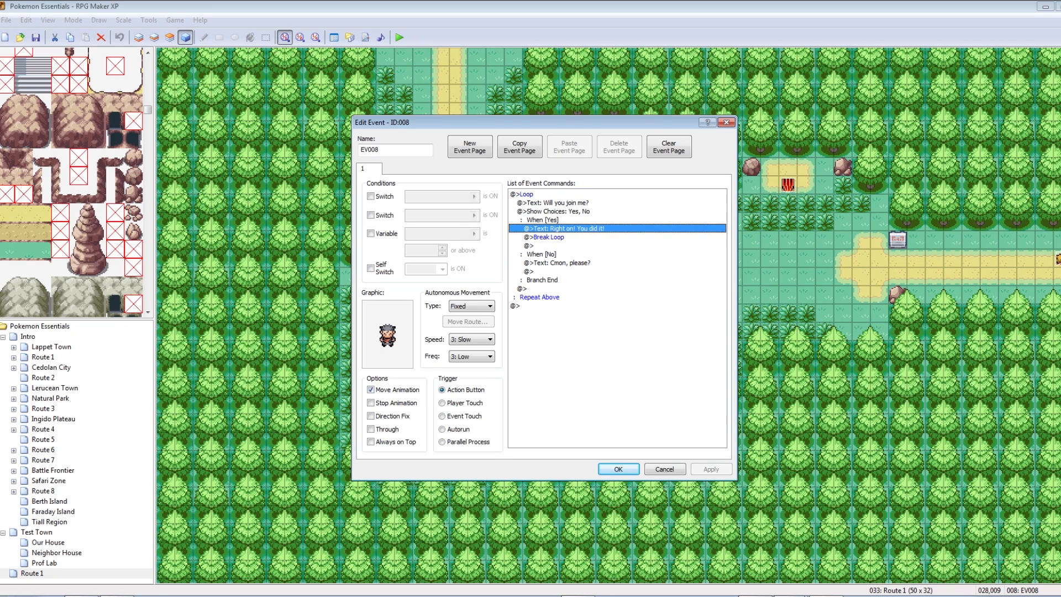
Step: Insert a Label command named LABEL1 after the loop at the end of the event's command list
left_click(534, 305)
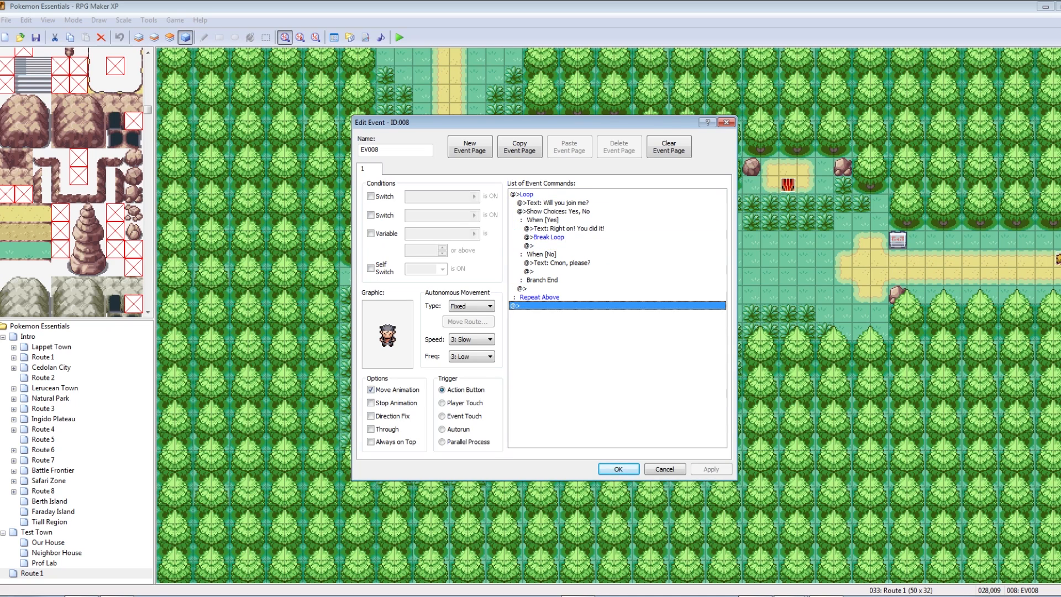
right_click(534, 305)
left_click(553, 314)
left_click(571, 401)
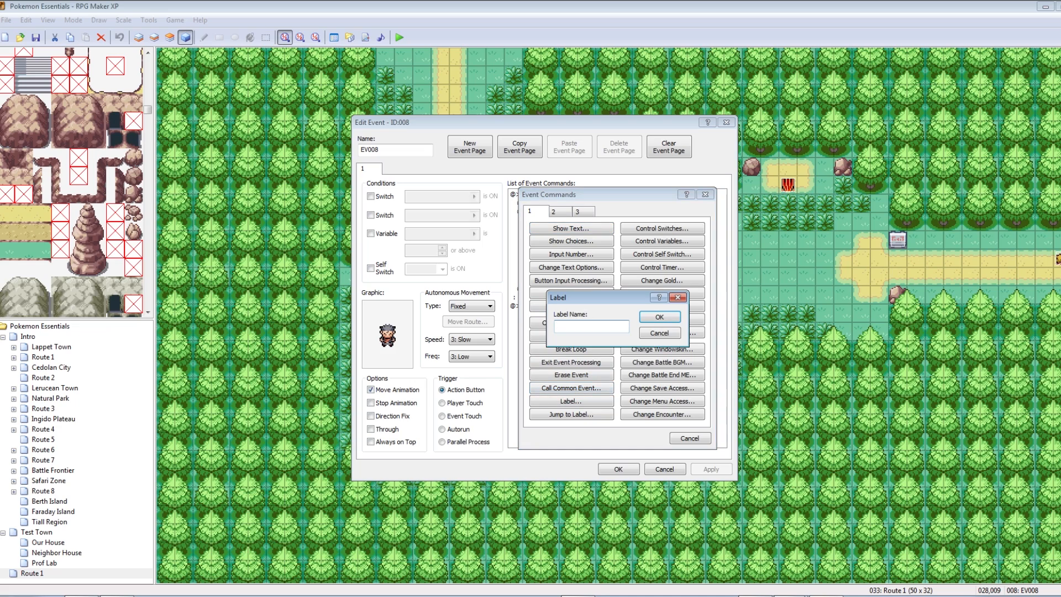
type("LABEL 1")
key("Return")
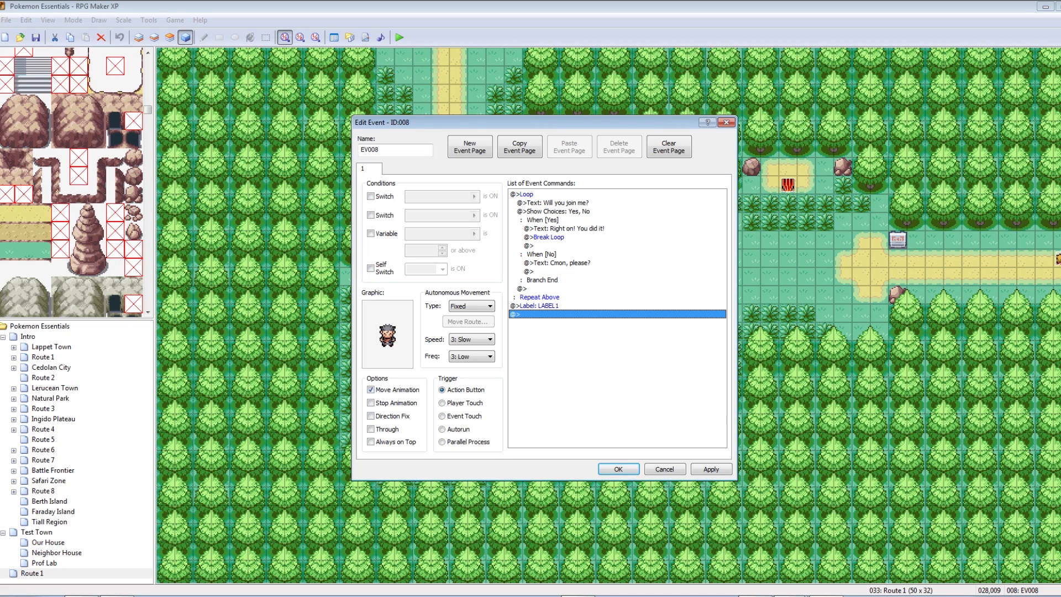
Step: Delete the Break Loop command from the Yes branch and reinsert it in the same place
left_click(548, 237)
key("Delete")
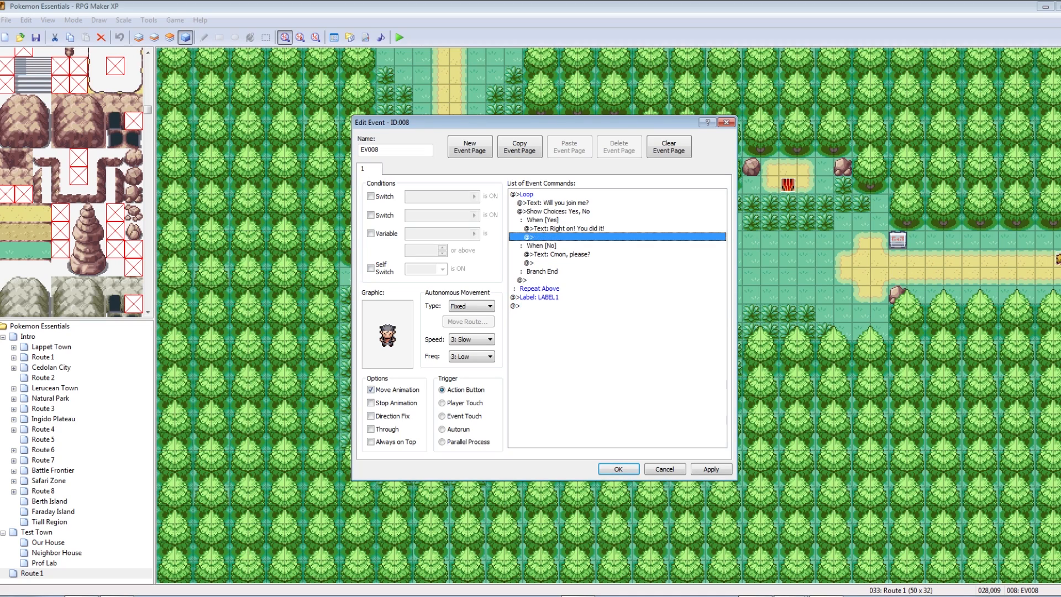
key("Return")
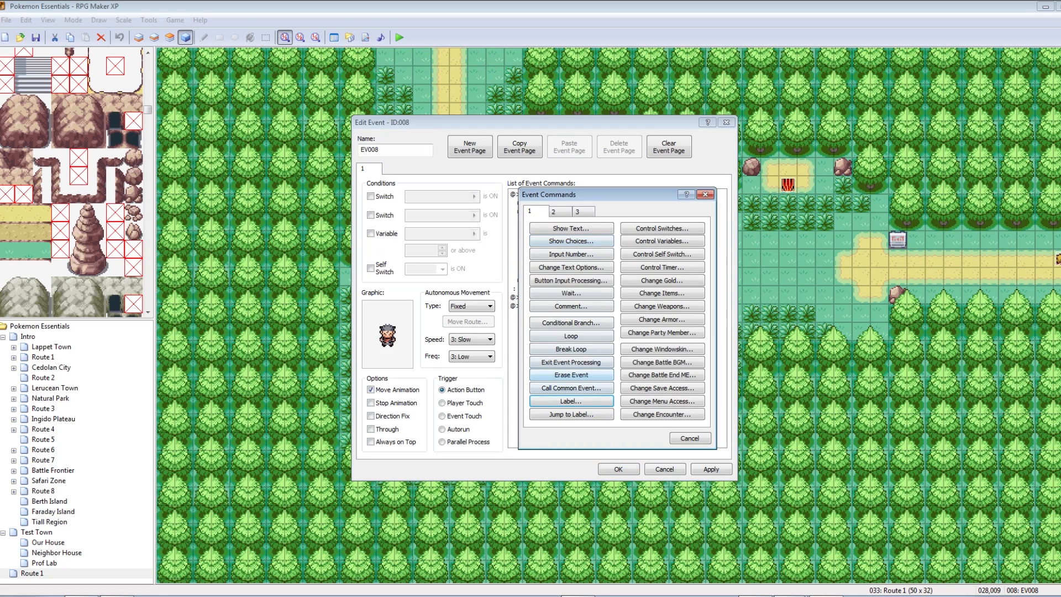
left_click(571, 349)
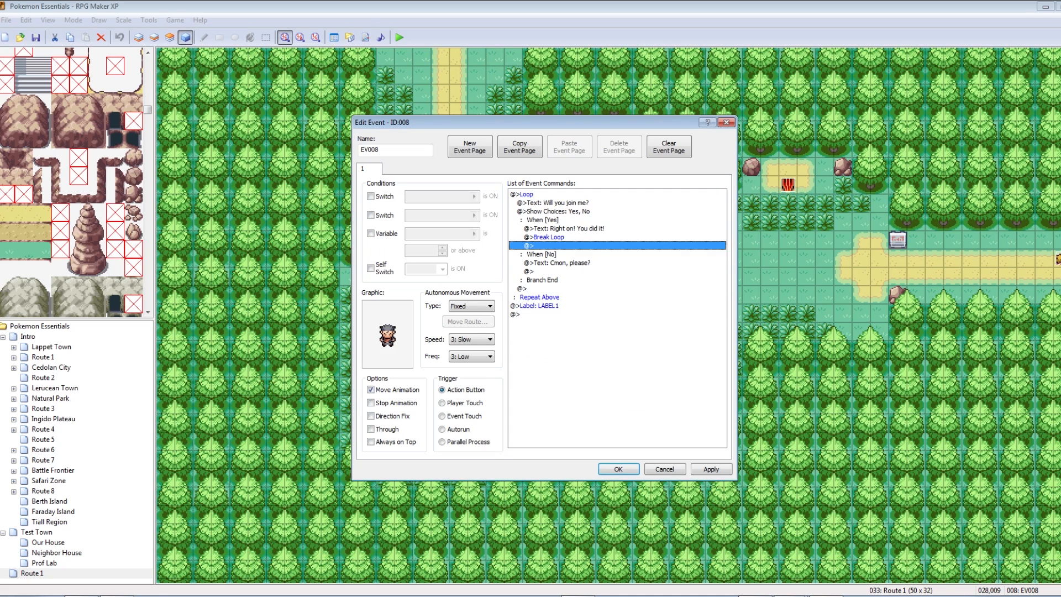
right_click(542, 245)
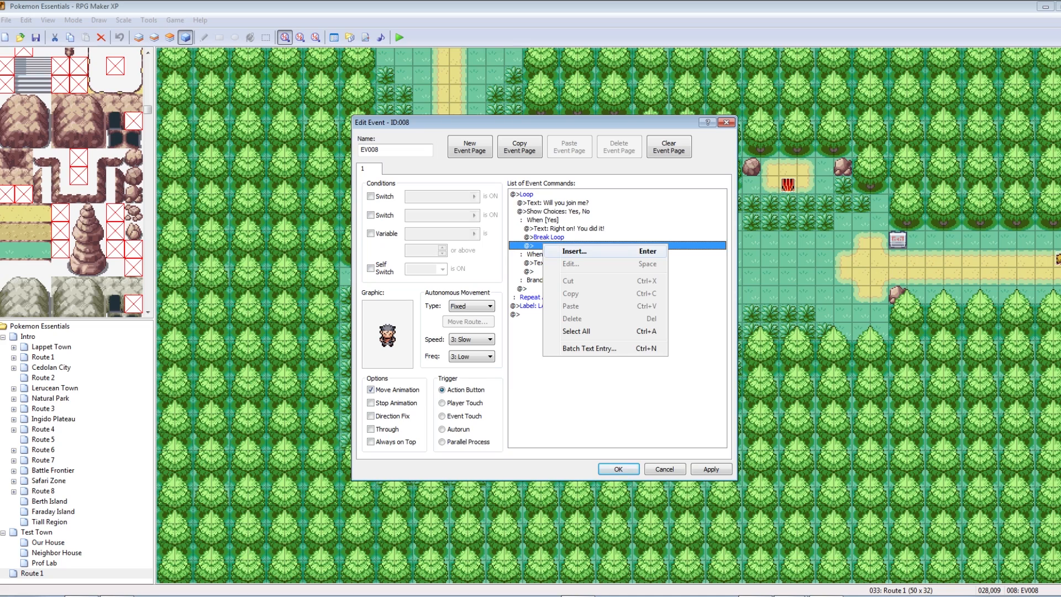
left_click(574, 251)
left_click(706, 193)
left_click(575, 237)
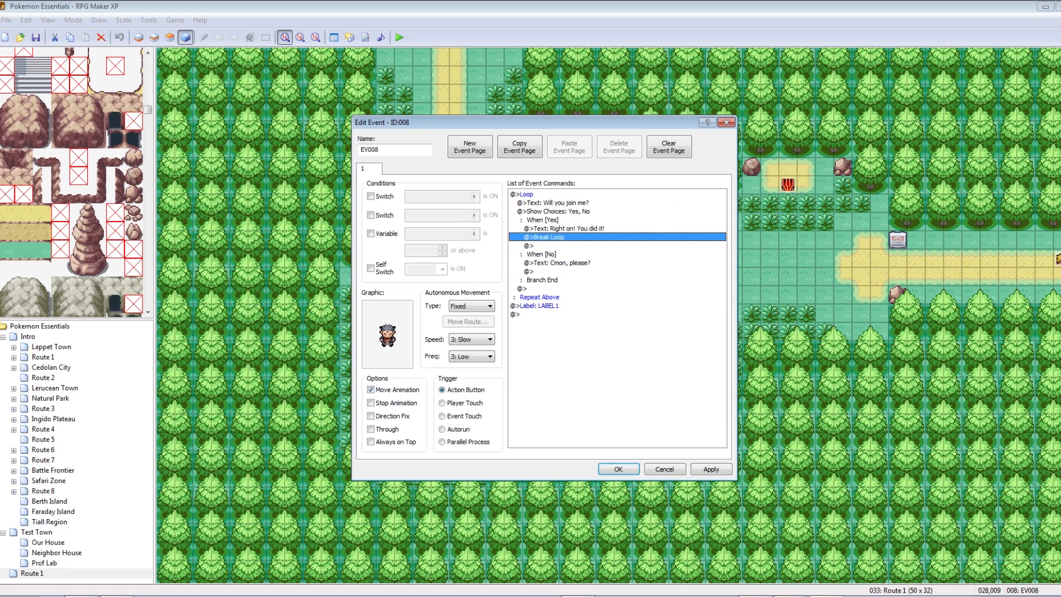
Step: Remove the Loop while keeping its question text and Yes/No choices, pasting them above the LABEL1 label
left_click(554, 195)
right_click(555, 196)
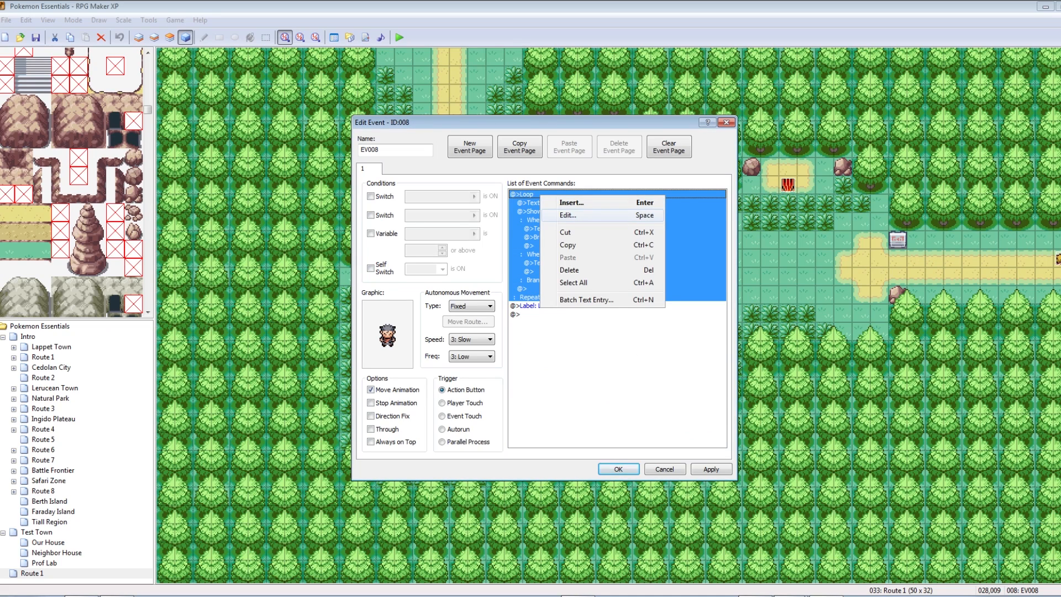
left_click(537, 203)
right_click(537, 203)
left_click(536, 203)
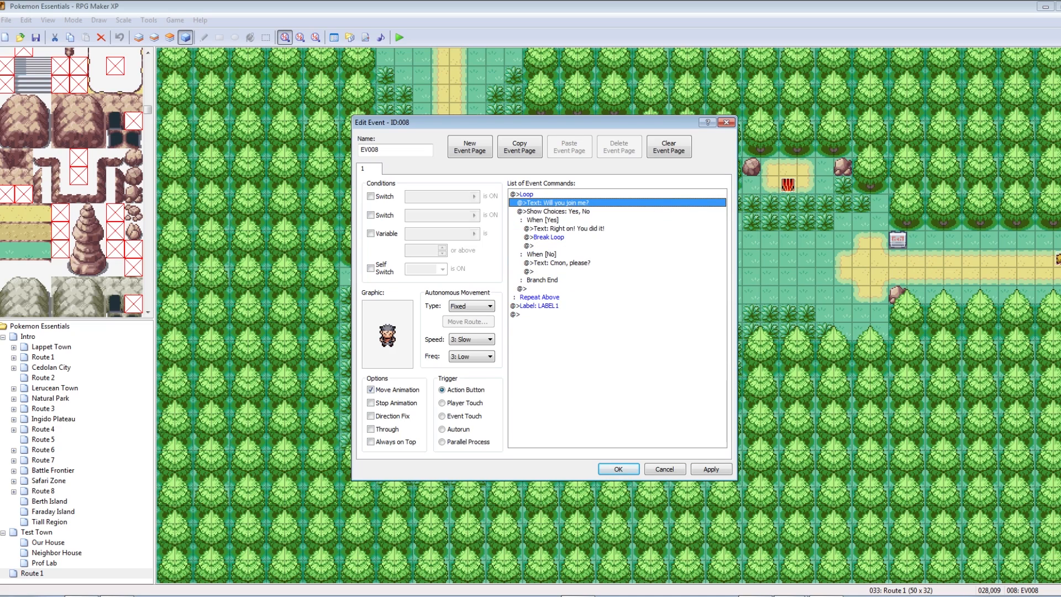
left_click(542, 280, "shift")
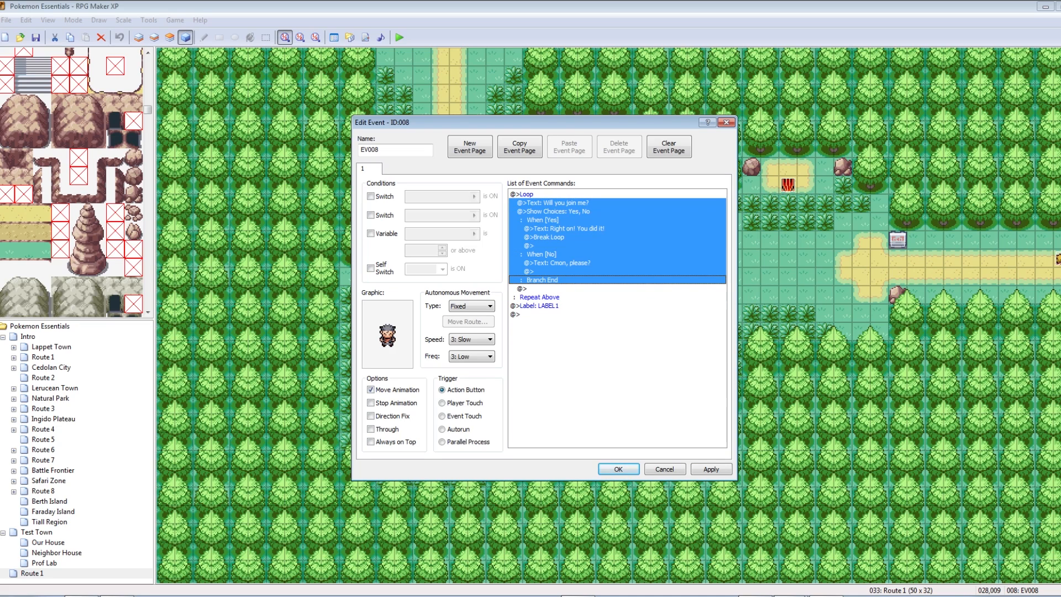
left_click(531, 195)
key("Delete")
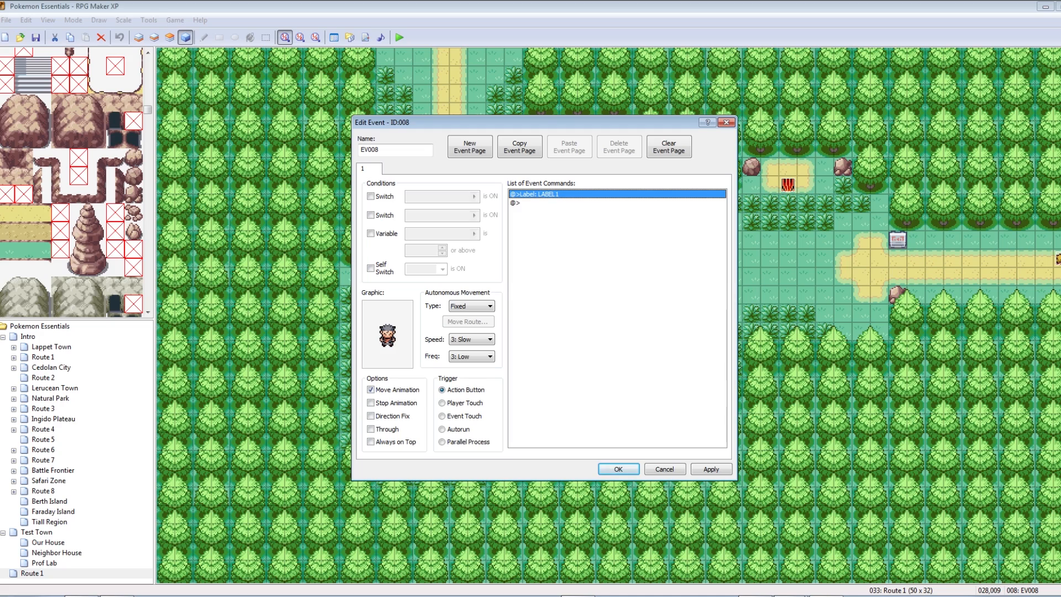
key("ctrl+v")
Step: Delete the Break Loop command from the Yes branch of the pasted choices
left_click(544, 195)
left_click(551, 203)
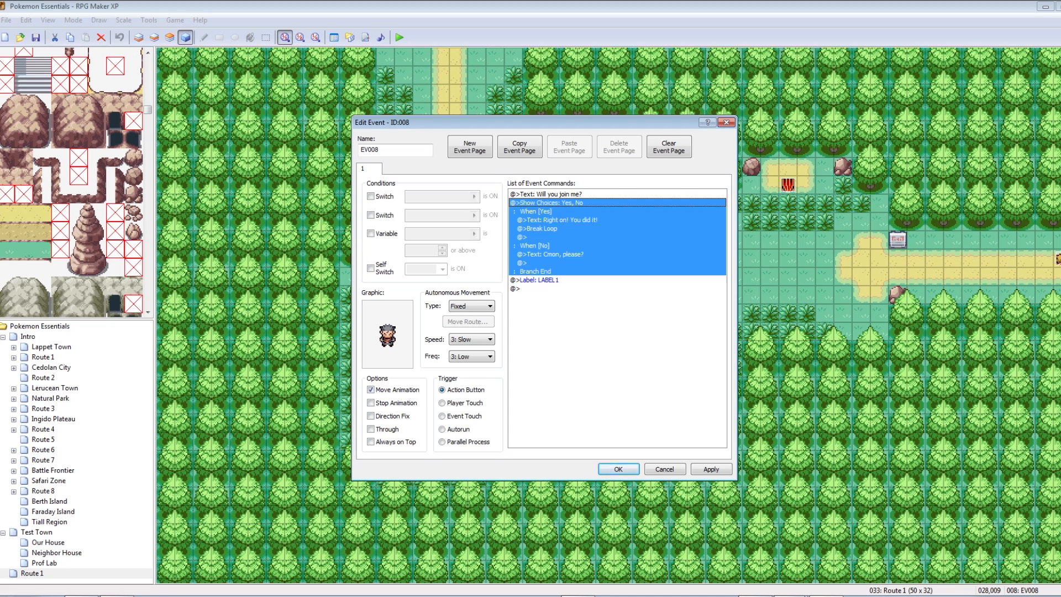
left_click(536, 211)
left_click(558, 220)
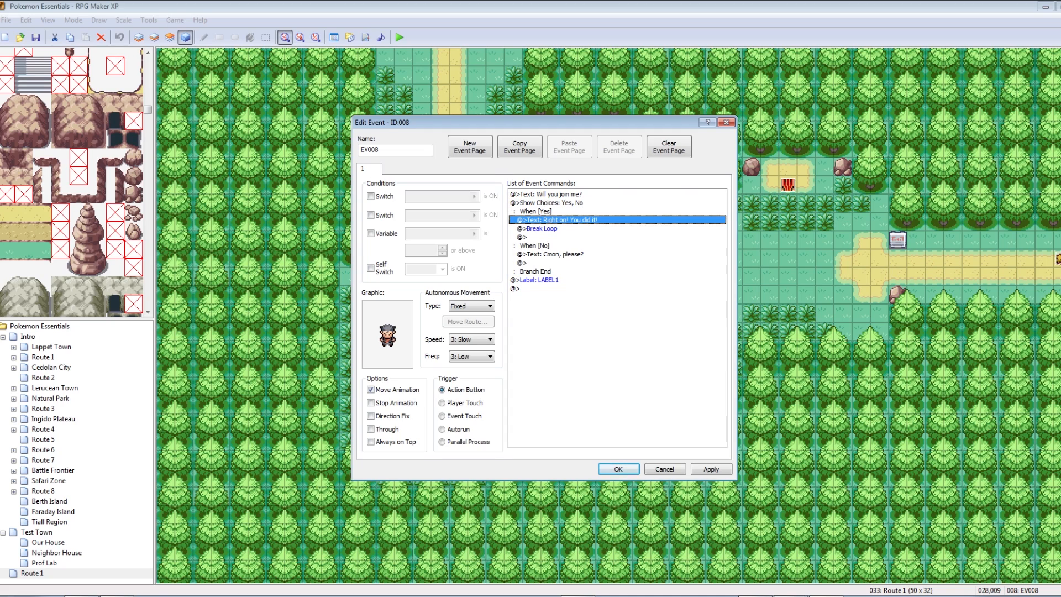
key("Down")
key("Delete")
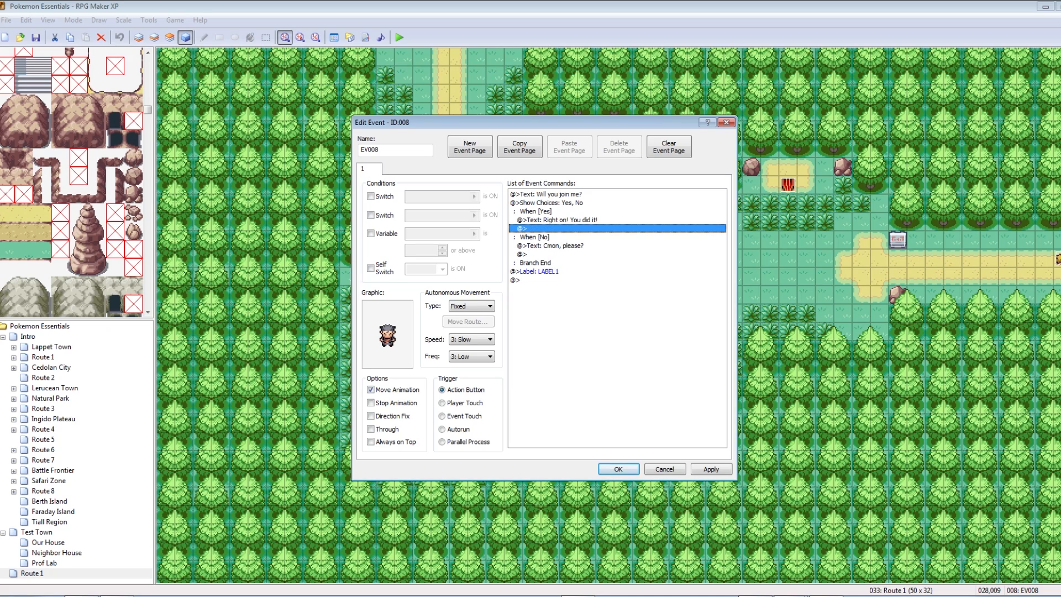
Step: Insert an Exit Event Processing command directly above the LABEL1 label and apply the event changes
left_click(539, 271)
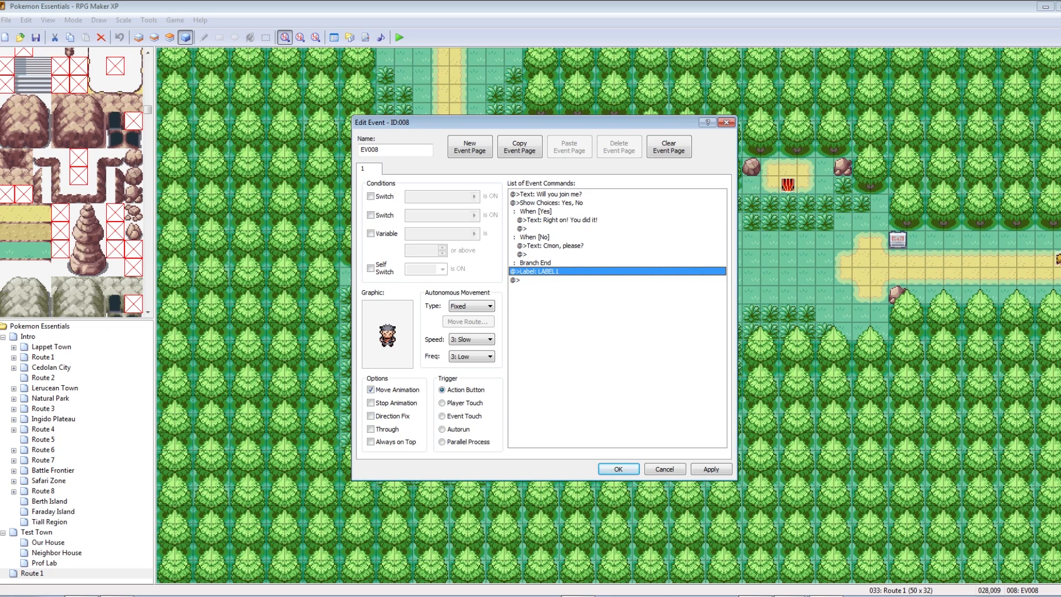
right_click(533, 271)
left_click(563, 278)
left_click(638, 211)
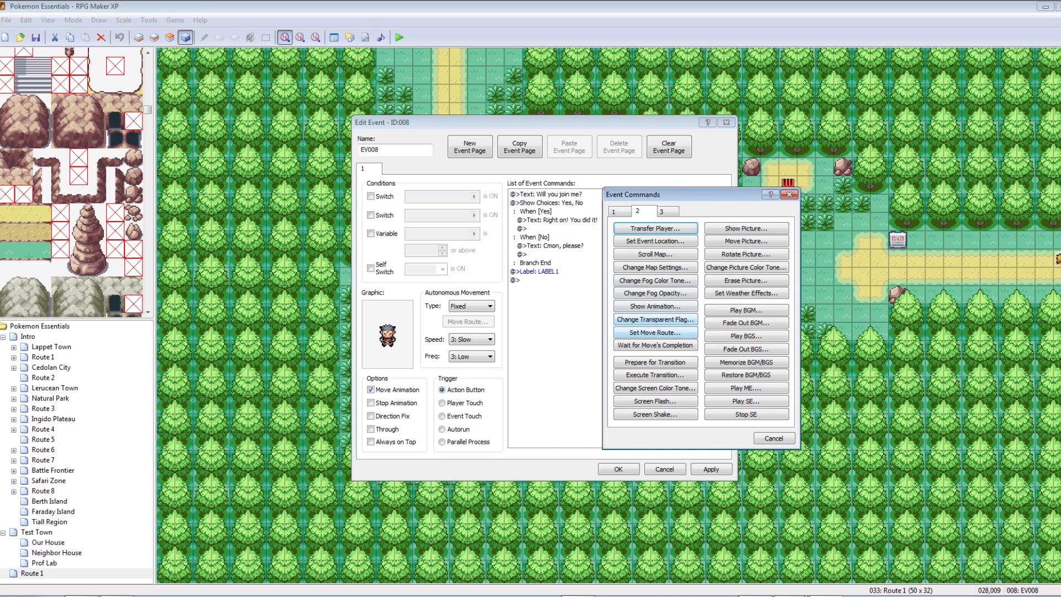
left_click(615, 212)
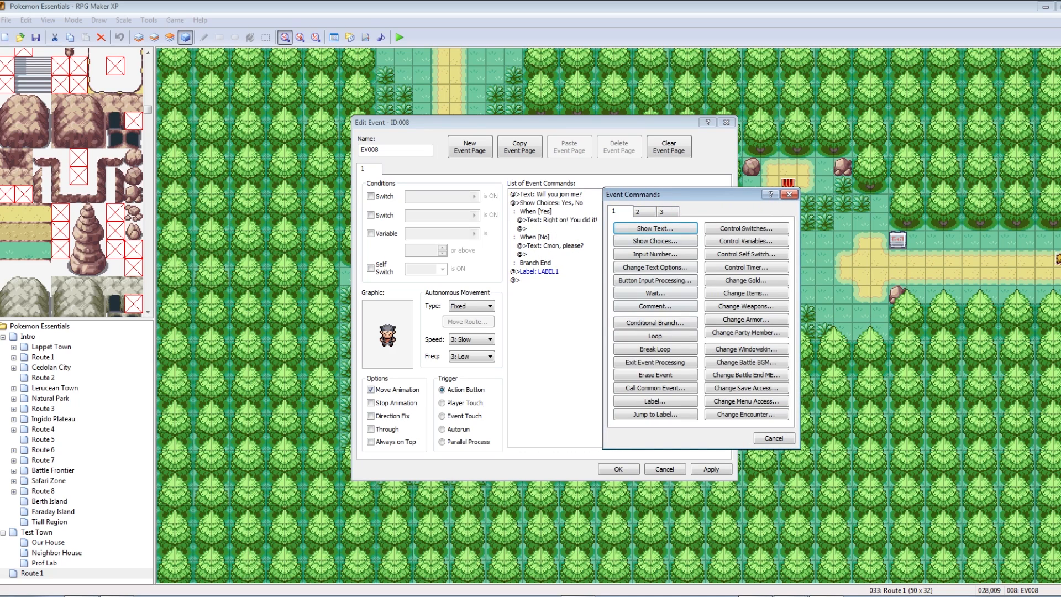
left_click(655, 362)
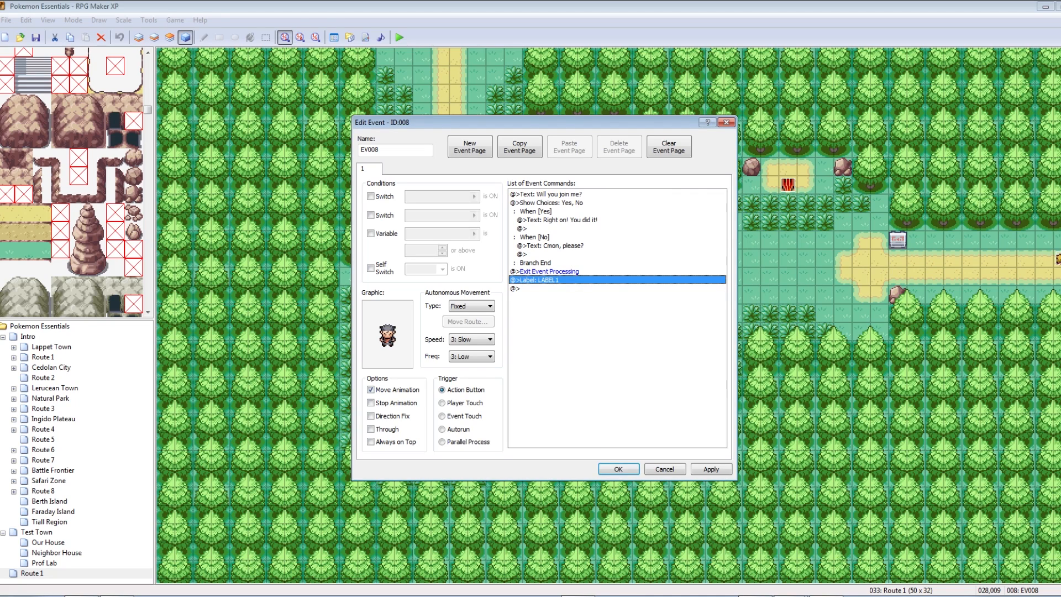
left_click(711, 469)
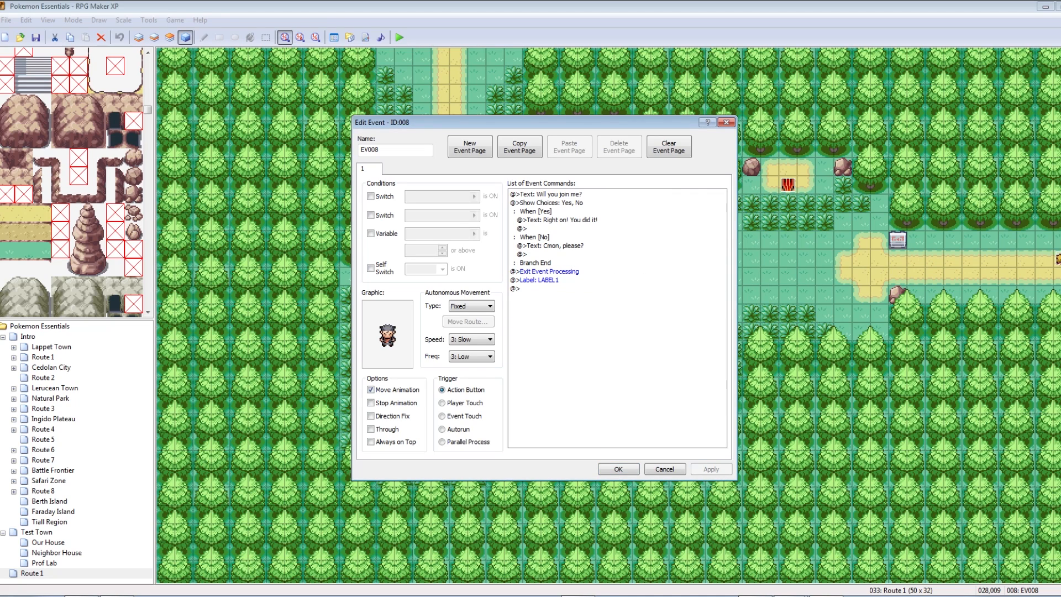
Step: Examine the event's flow through the question, the Yes and No branches, Exit Event Processing and the label
left_click(551, 194)
left_click(551, 203)
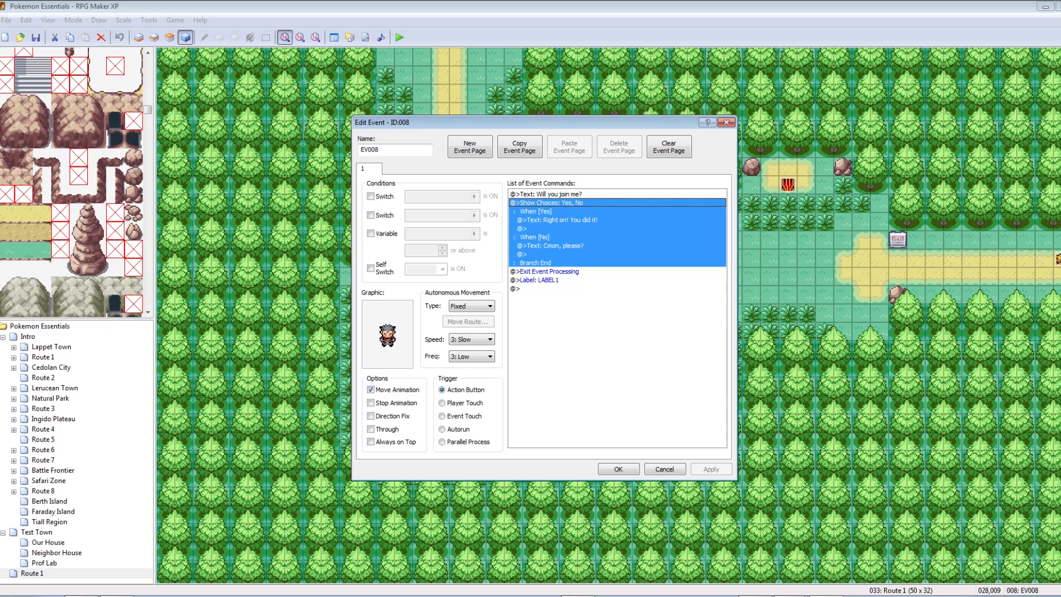
left_click(558, 219)
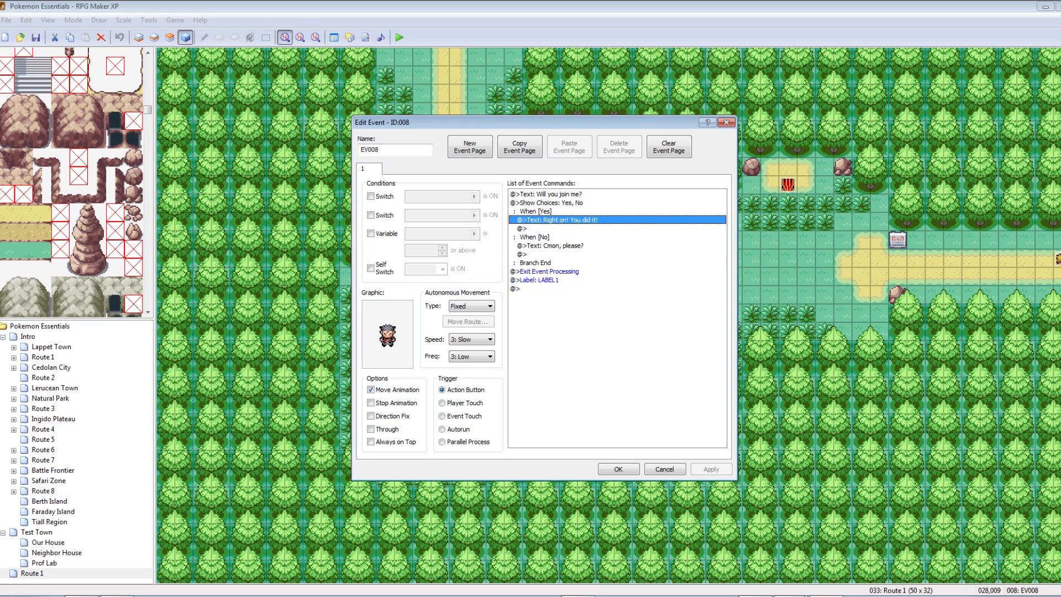
left_click(547, 280)
left_click(549, 271)
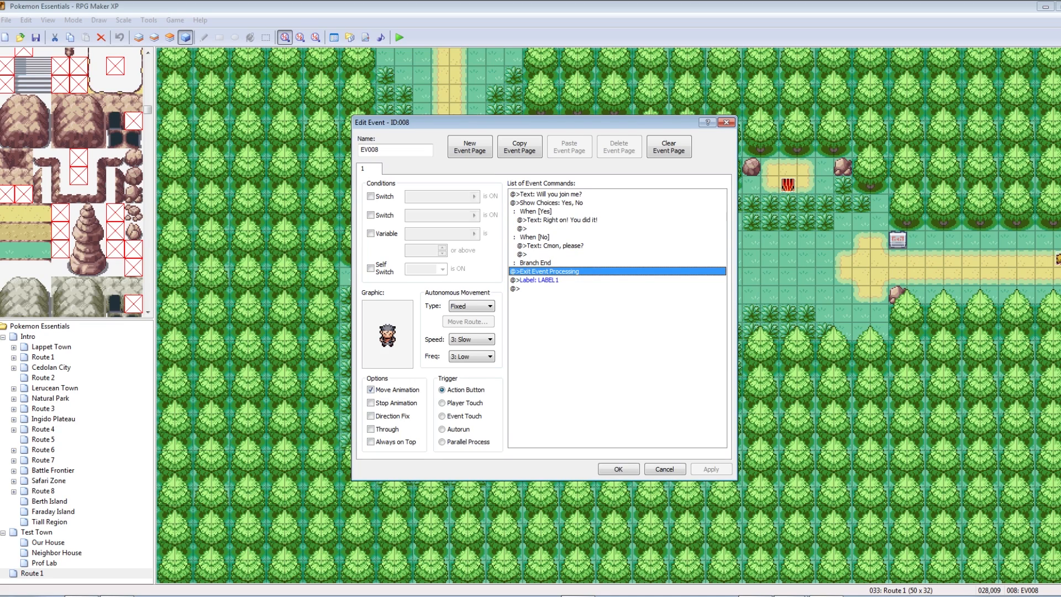
left_click(535, 237)
left_click(550, 246)
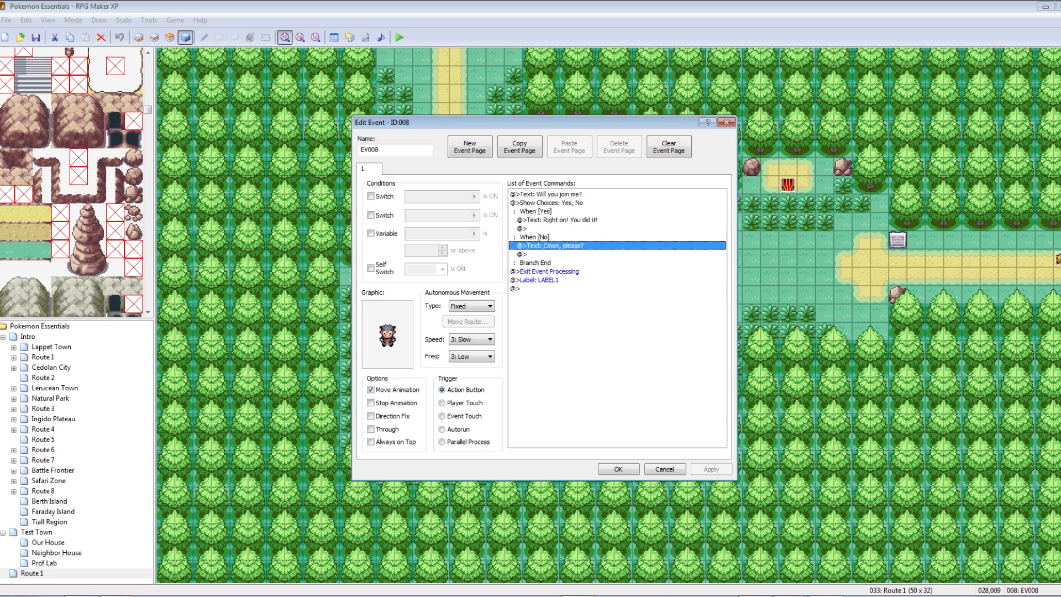
left_click(549, 271)
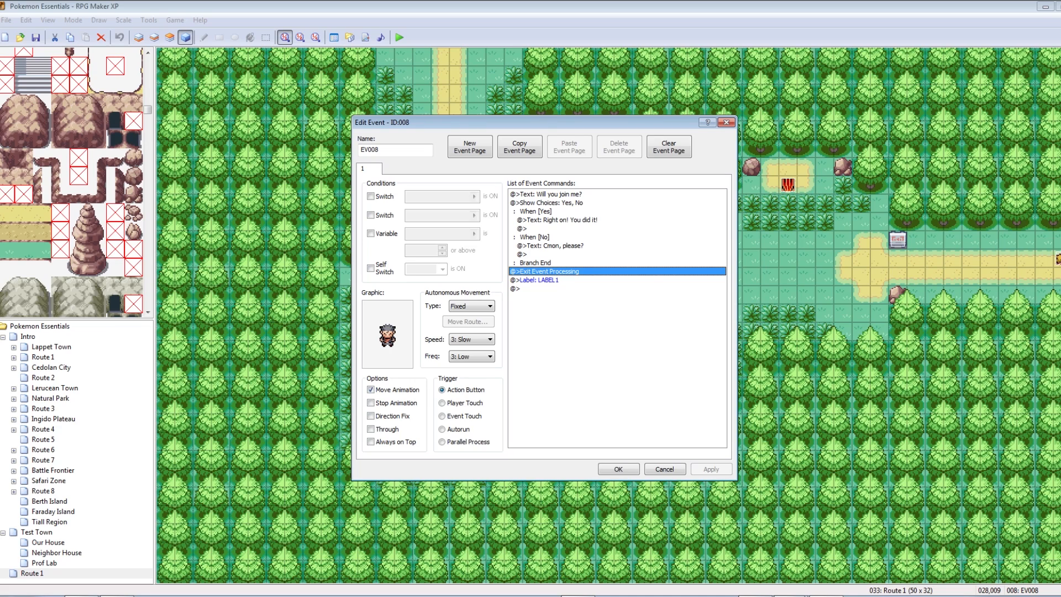
left_click(539, 280)
left_click(548, 271)
Step: Insert a Jump to Label command targeting LABEL1 at the end of the Yes branch and apply the changes
left_click(616, 228)
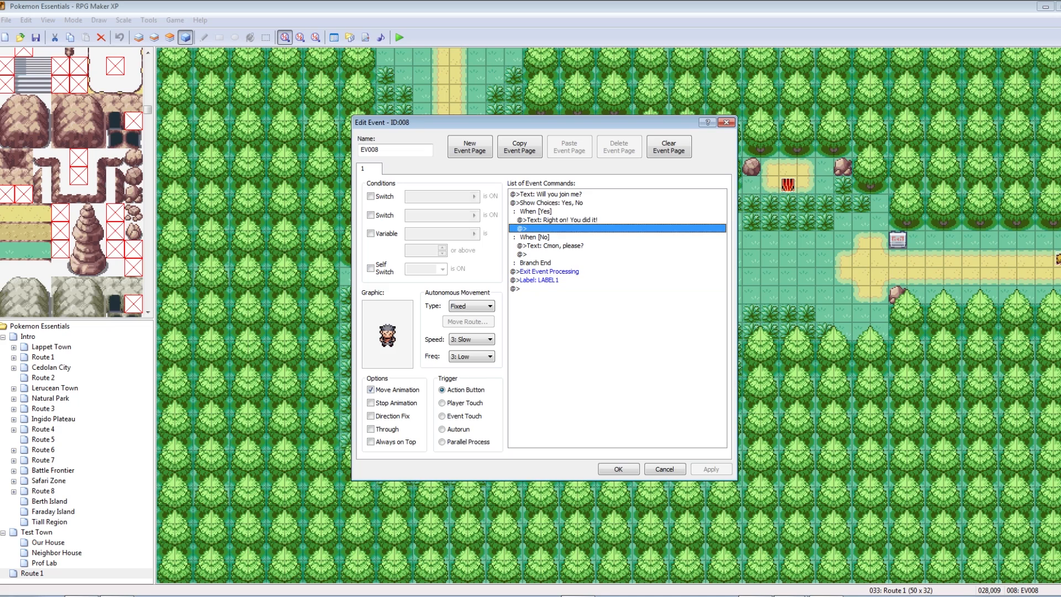
right_click(547, 228)
left_click(569, 236)
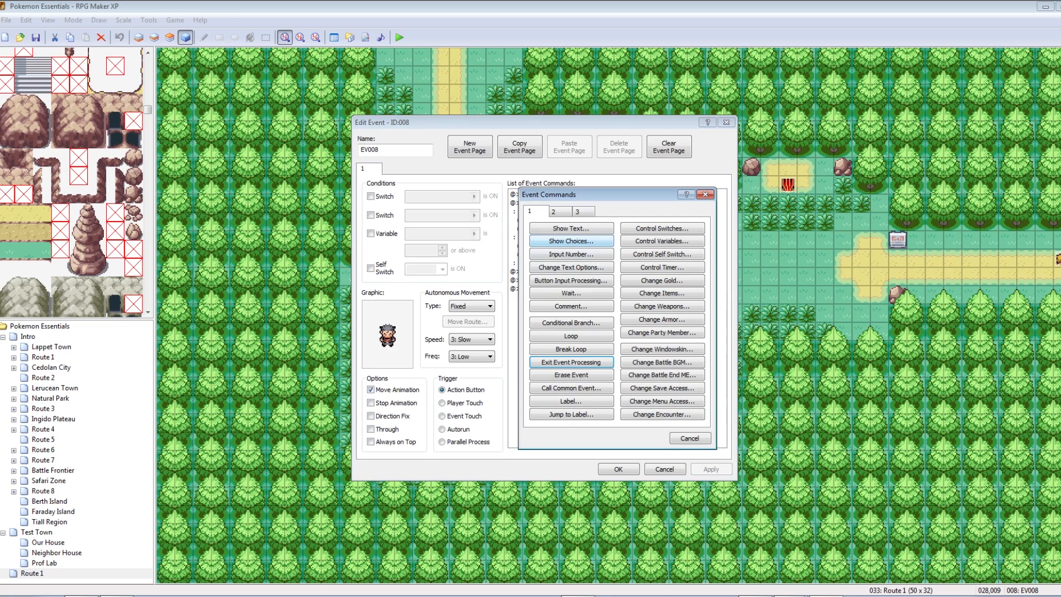
left_click(571, 413)
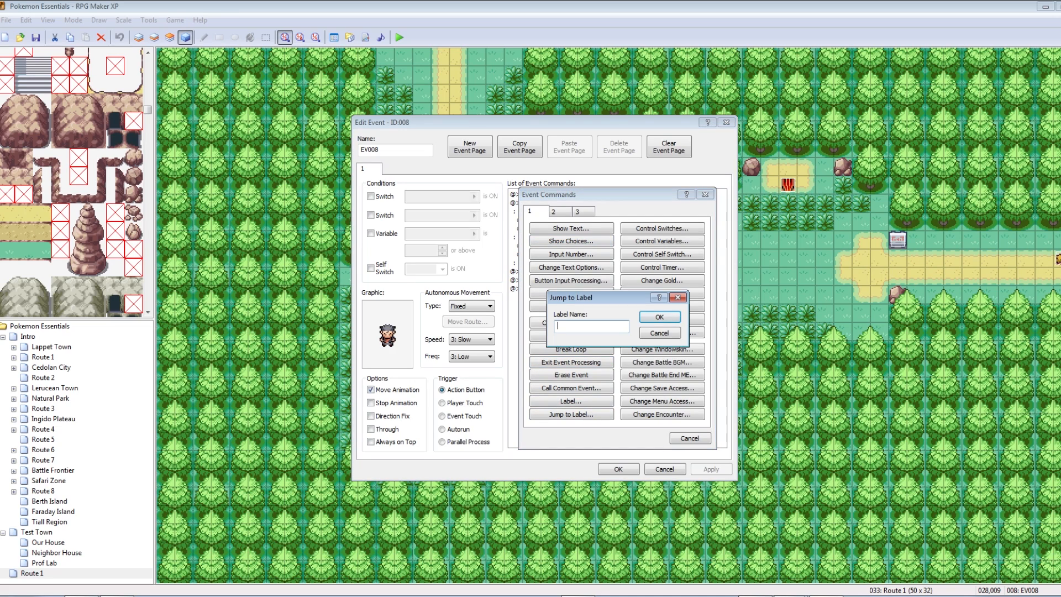
type("LABEL1")
left_click(659, 317)
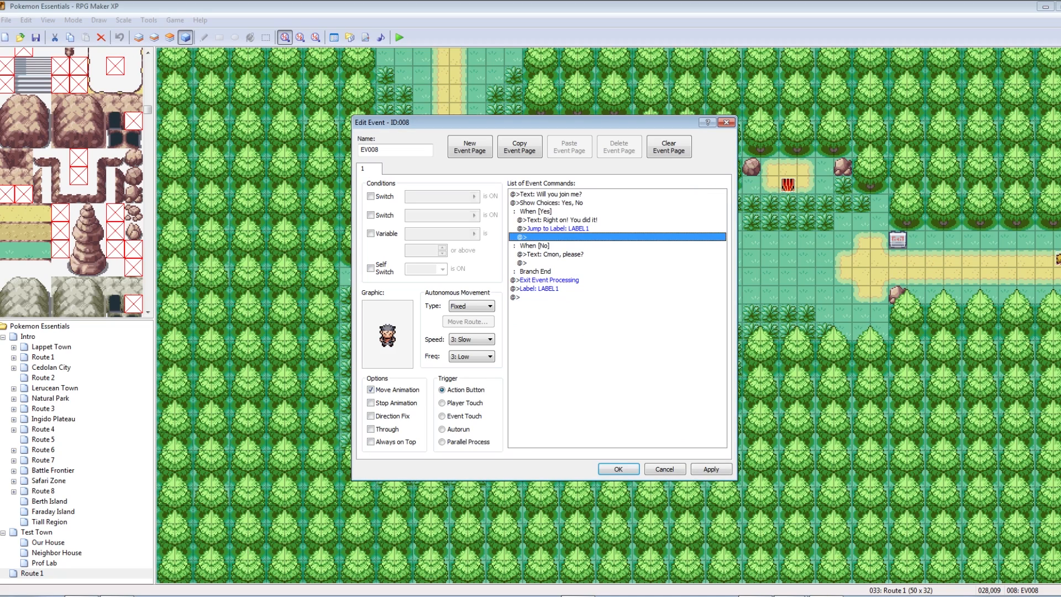
left_click(711, 469)
Step: Add the text message "AYYYY" below the LABEL1 label and accept the event changes
right_click(551, 297)
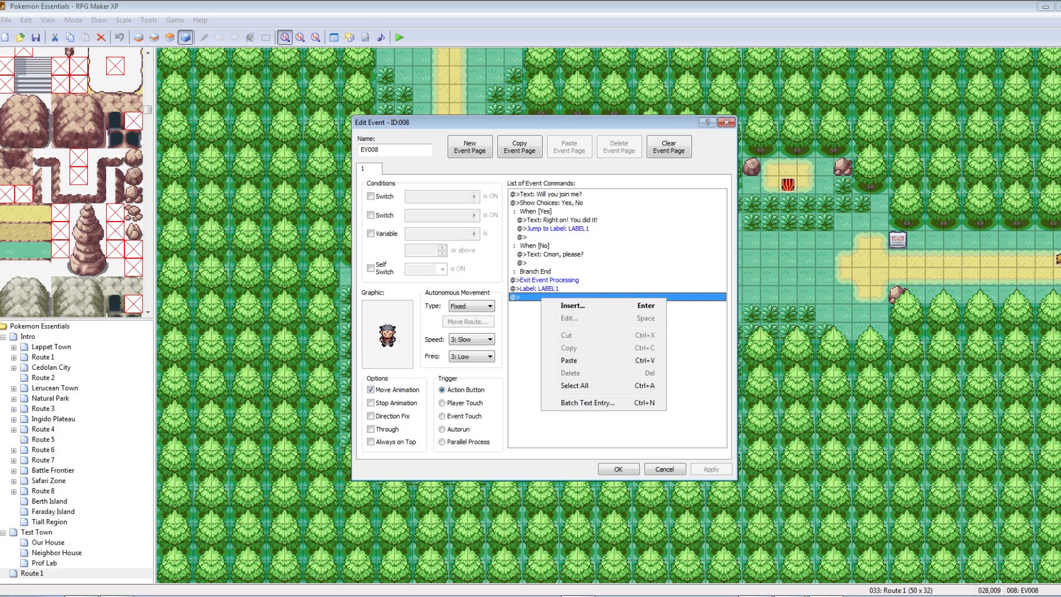
left_click(569, 308)
left_click(570, 228)
type("AYYYY")
left_click(627, 347)
left_click(711, 469)
left_click(619, 469)
Step: Check the finished command list of event EV008, accept it, and launch a playtest with the project changes saved
left_click(739, 290)
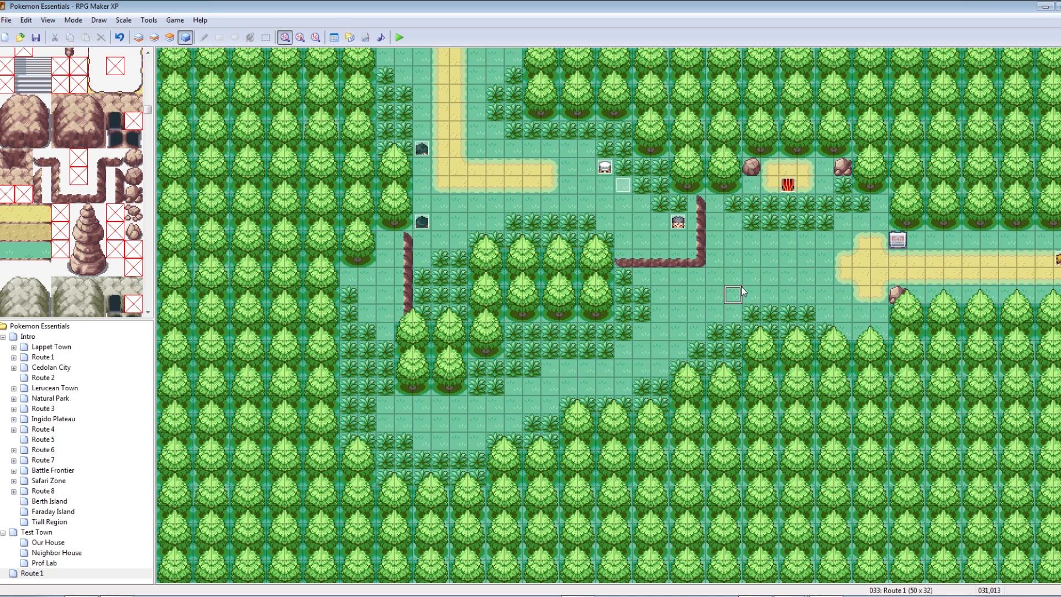
double_click(684, 223)
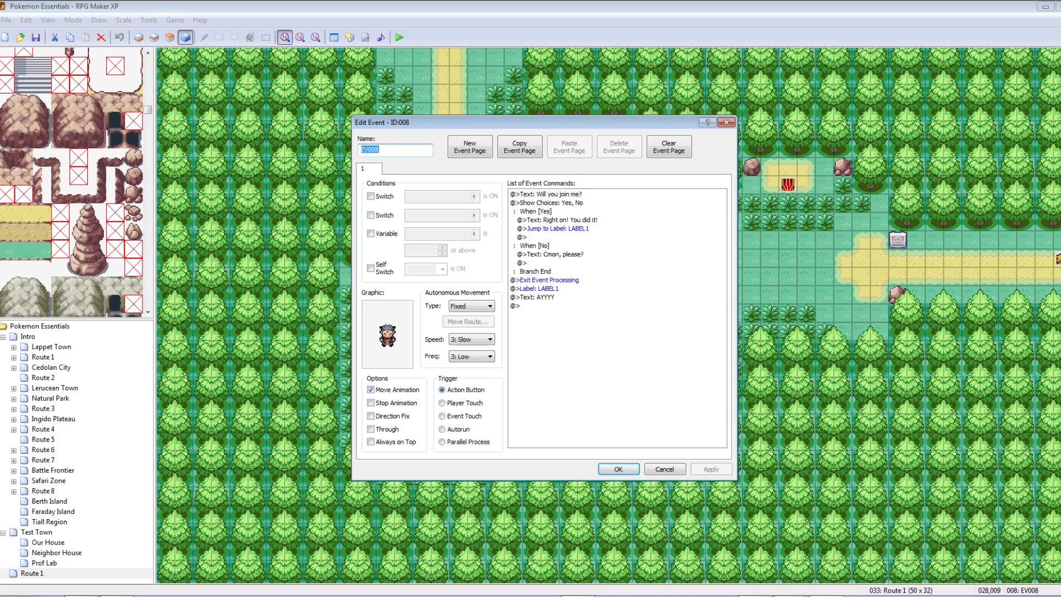
left_click(618, 469)
left_click(401, 37)
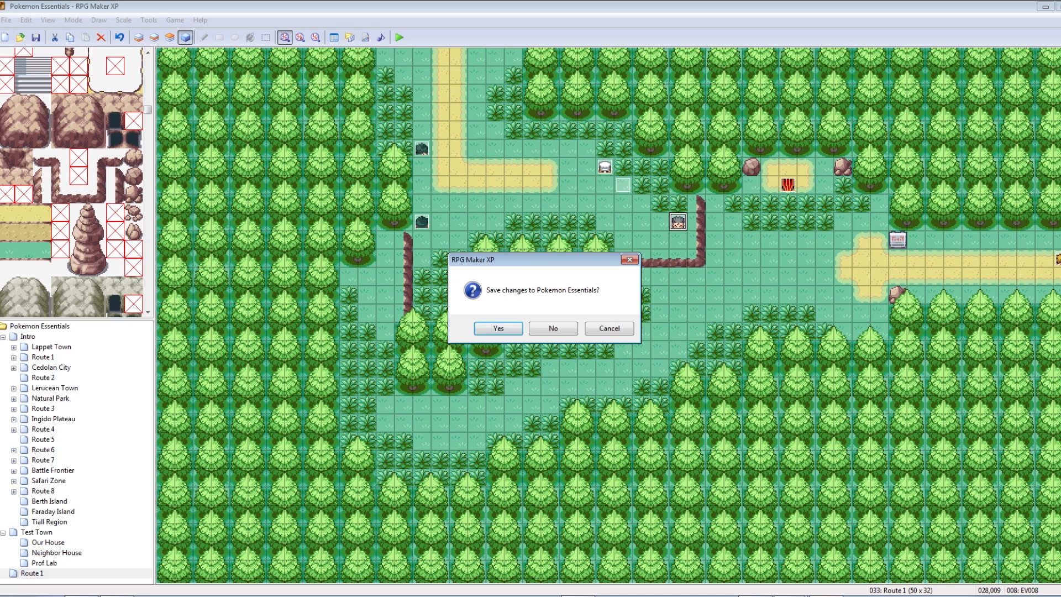
key("Return")
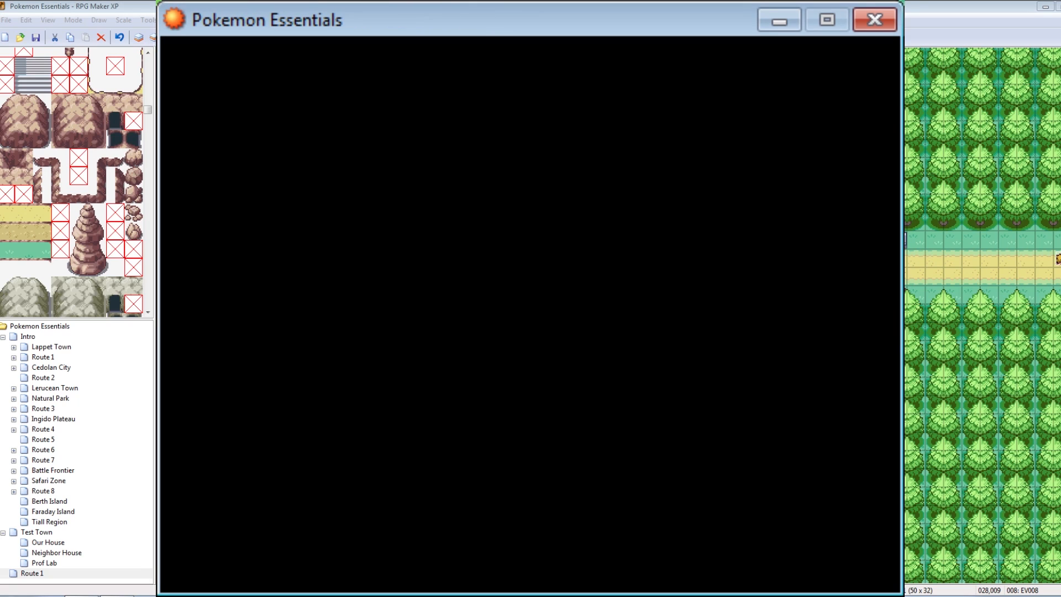
Step: Load the saved game and walk the player up to the grey-haired character beside the ledge
key("Return")
key("Down")
key("Right")
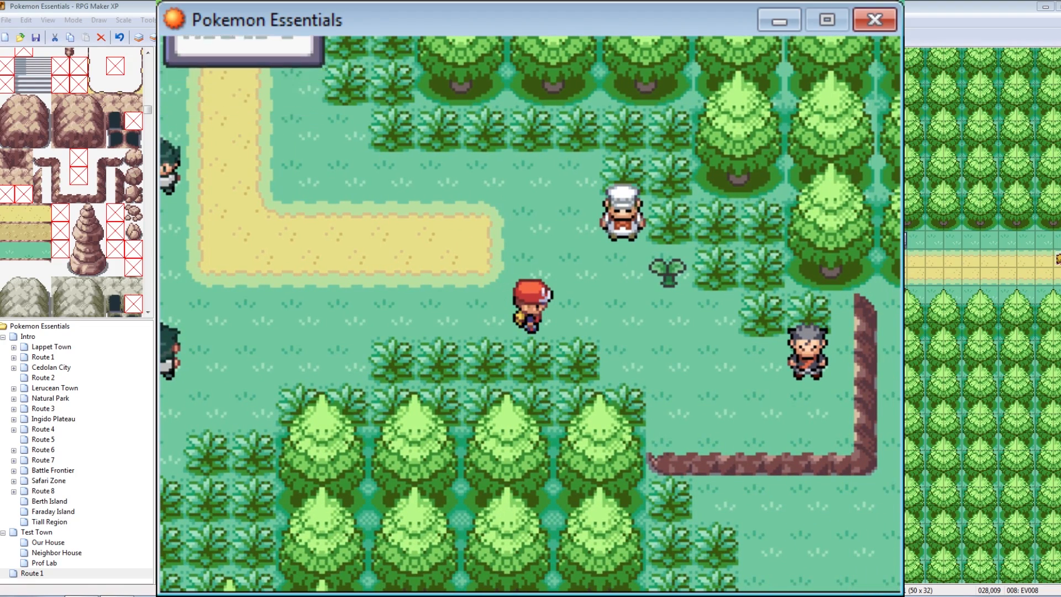
key("Right")
key("Down")
key("Right")
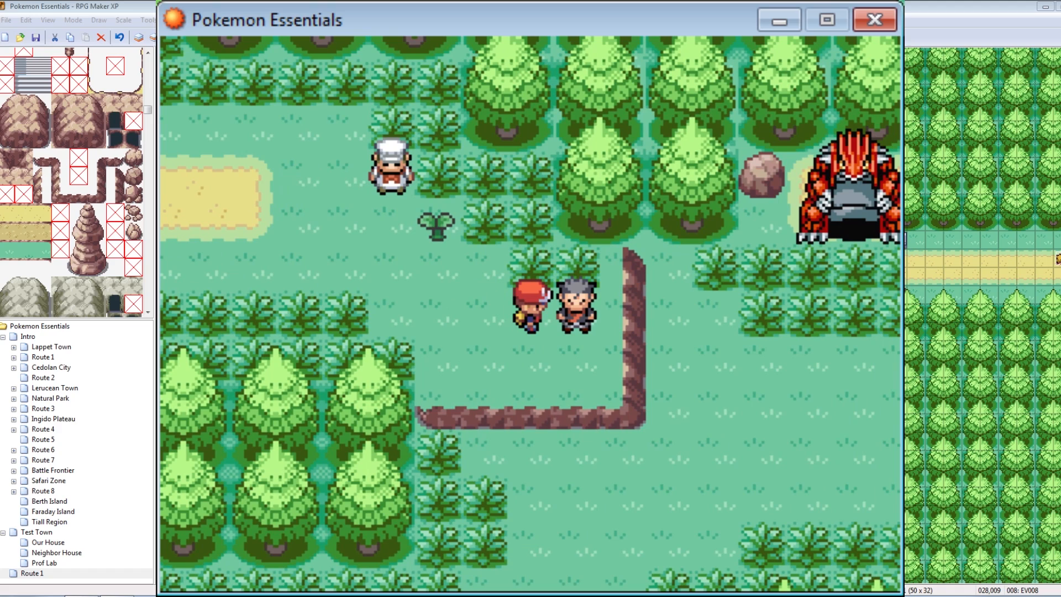
Step: Talk to the grey-haired character, answer No to the question, and dismiss the reply
key("Return")
key("Down")
key("Return")
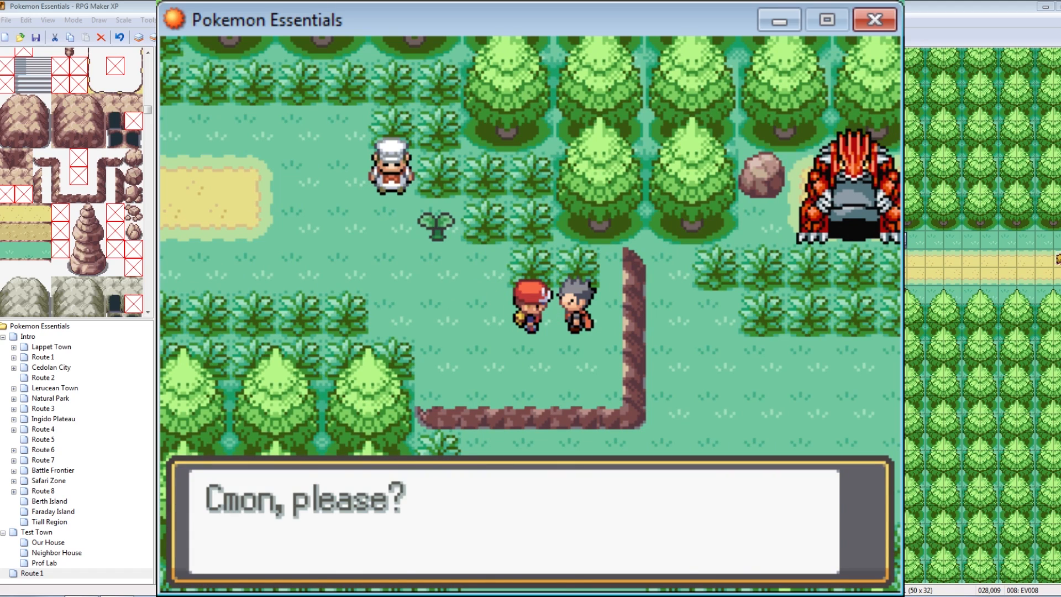
key("Return")
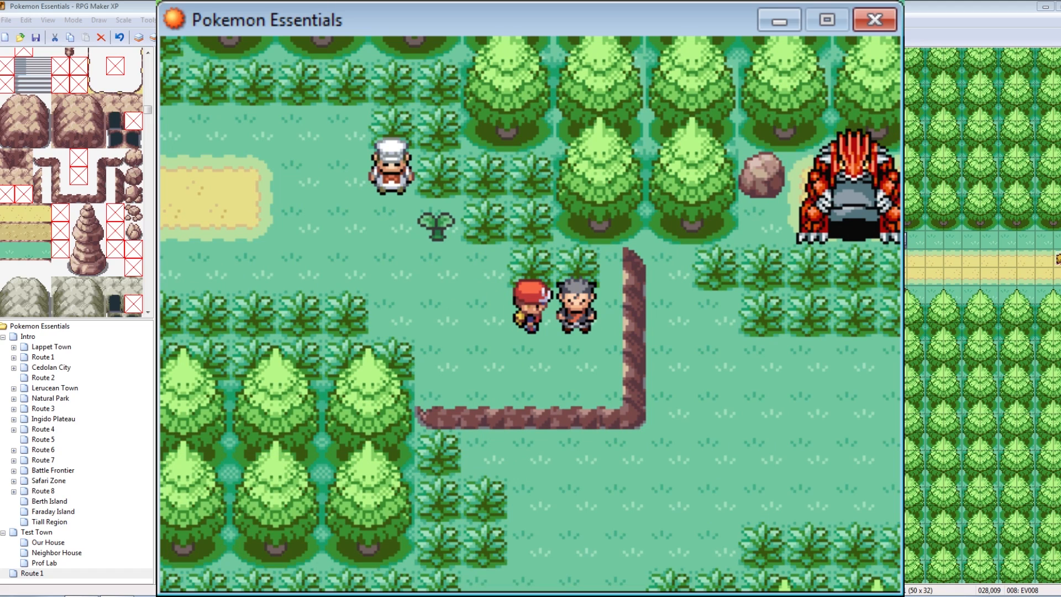
Step: Talk to the grey-haired character again, answer Yes, advance through the messages, and end the playtest
key("Return")
key("Return")
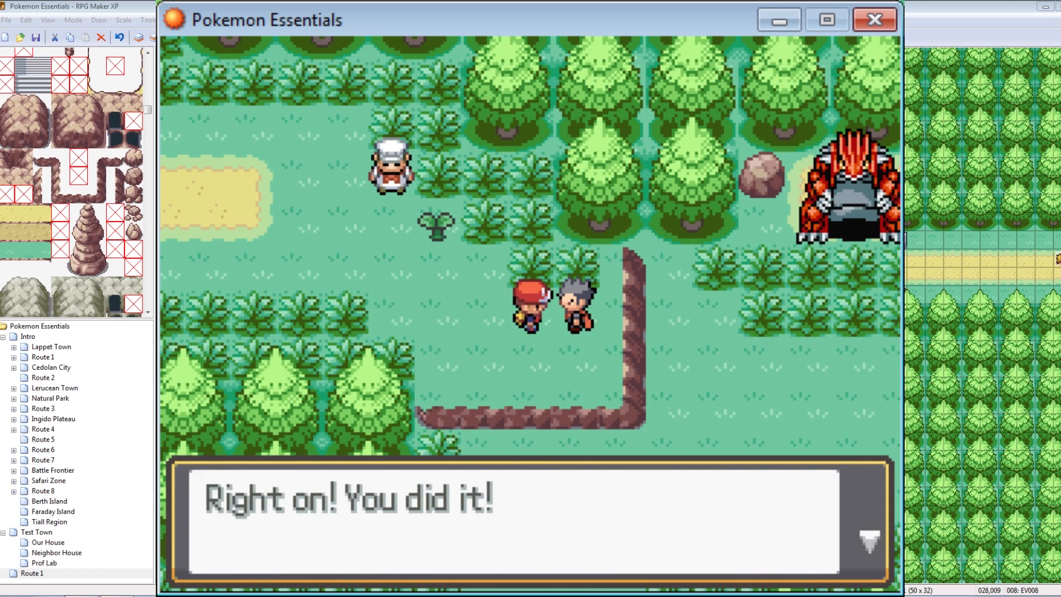
key("Return")
key("Return")
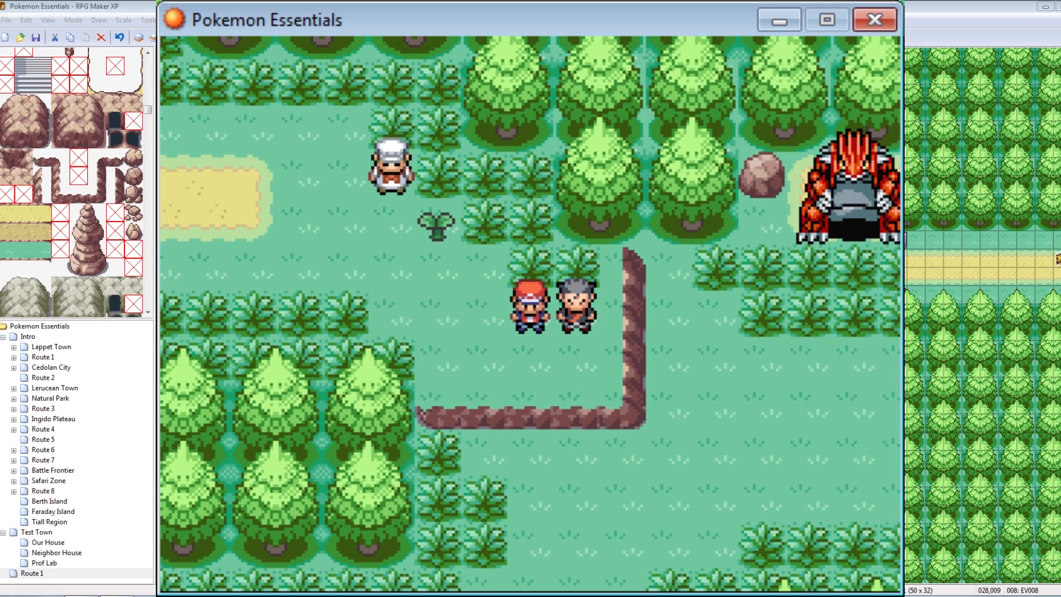
left_click(874, 20)
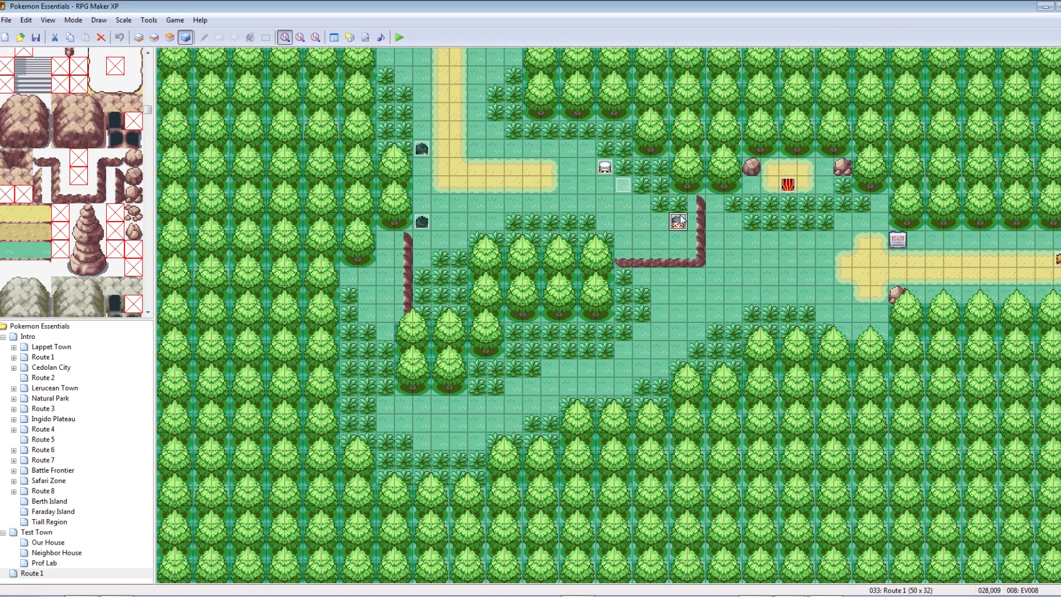
Step: Reopen event EV008 and review the first two pages of available event commands, comparing flow control with movement, screen and audio commands
right_click(681, 220)
left_click(713, 226)
double_click(570, 306)
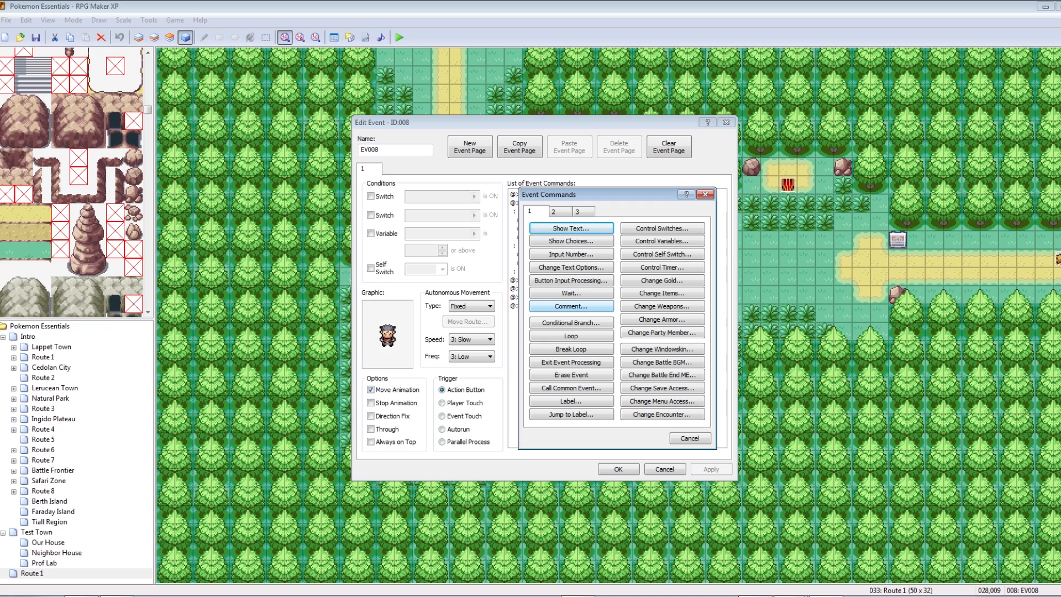
left_click(556, 211)
left_click(535, 211)
left_click(560, 211)
left_click(531, 211)
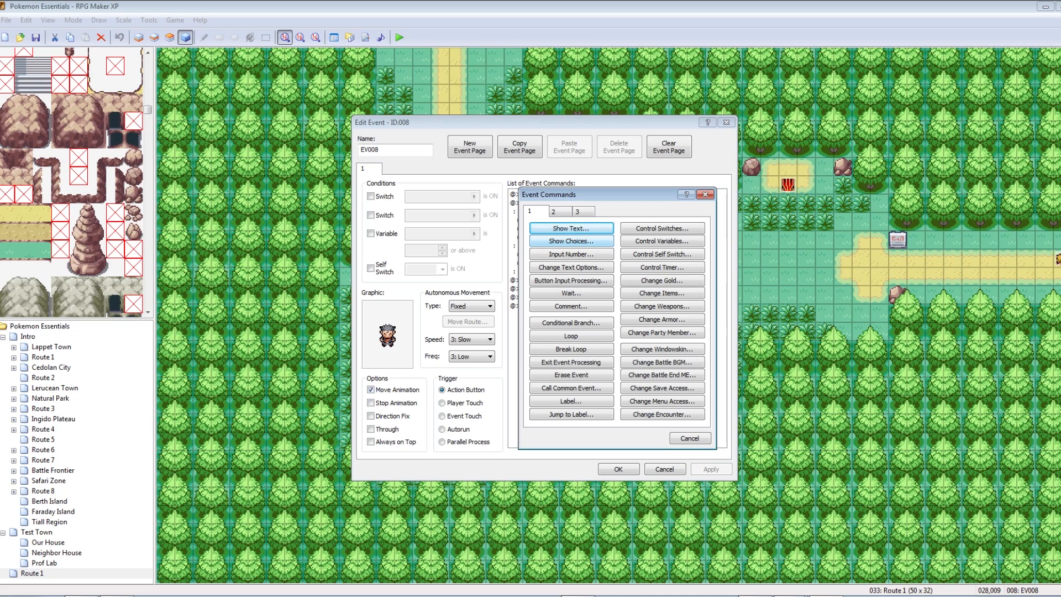
left_click(559, 212)
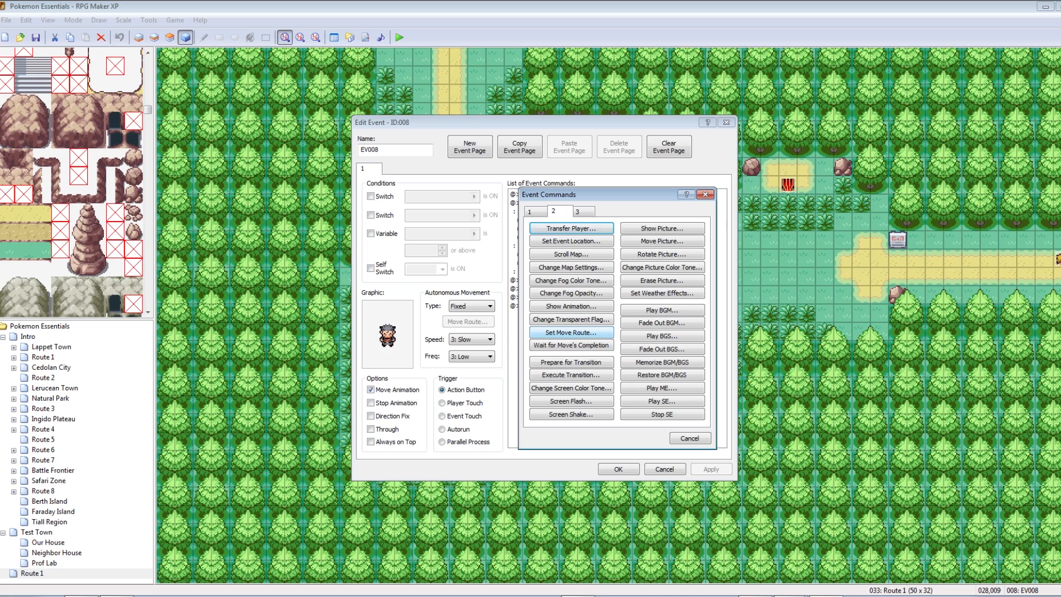
left_click(535, 212)
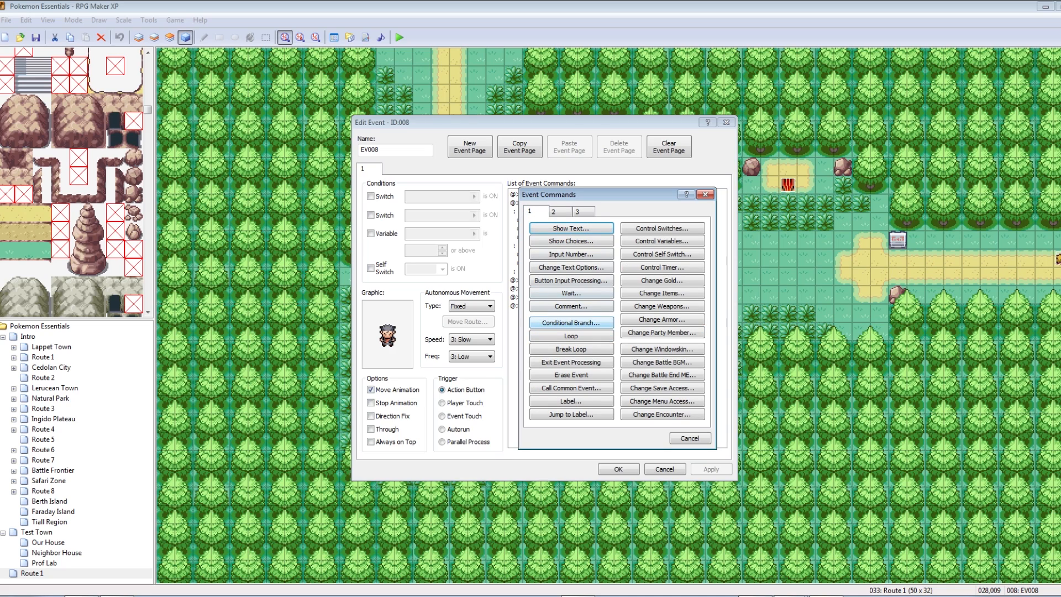
left_click(560, 211)
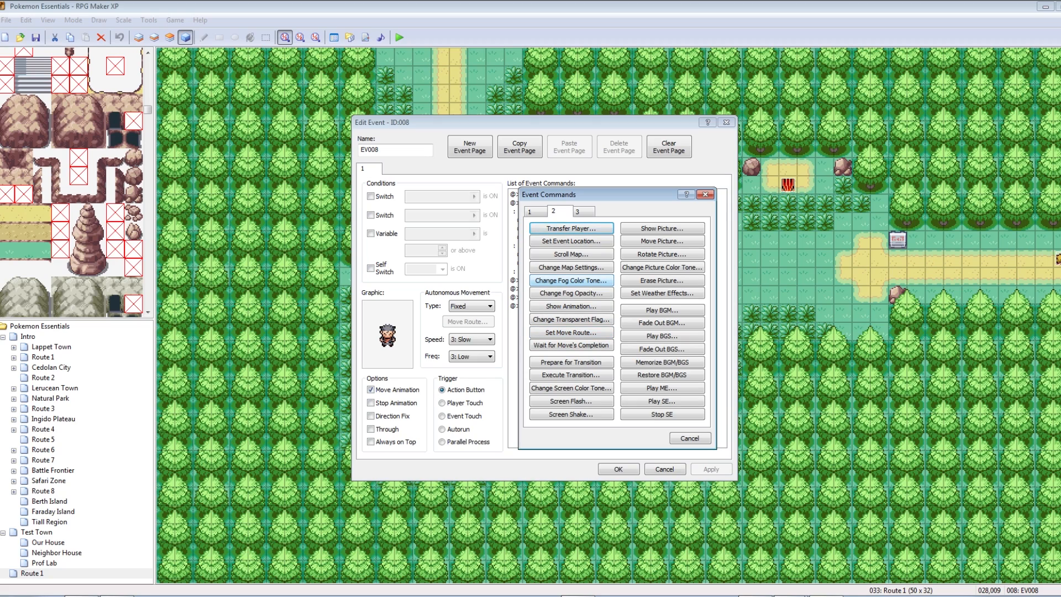
left_click(535, 212)
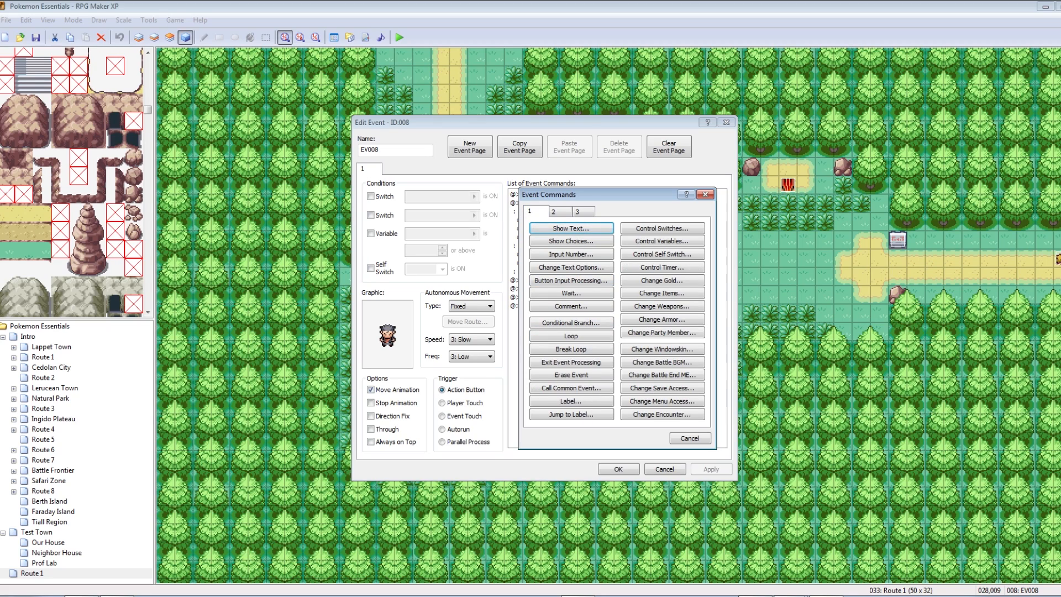